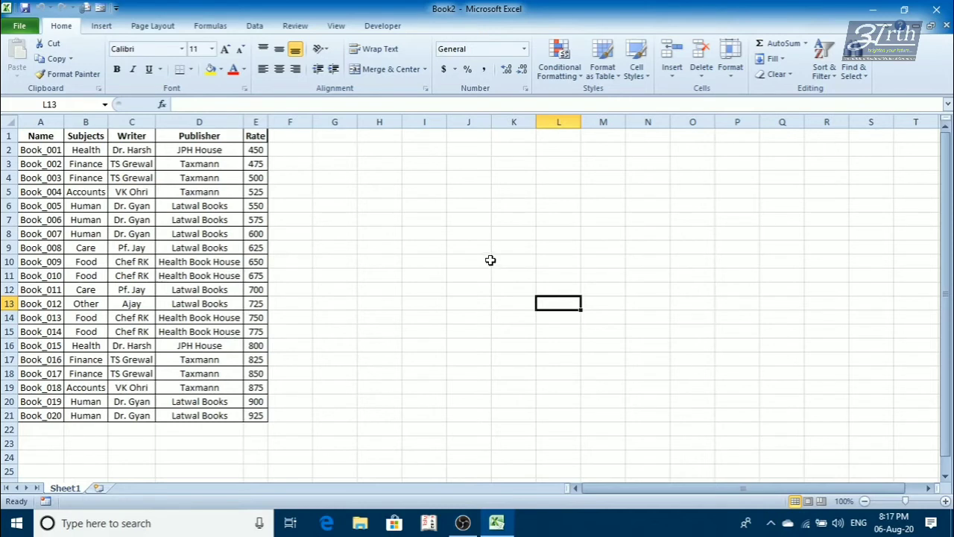
click(111, 217)
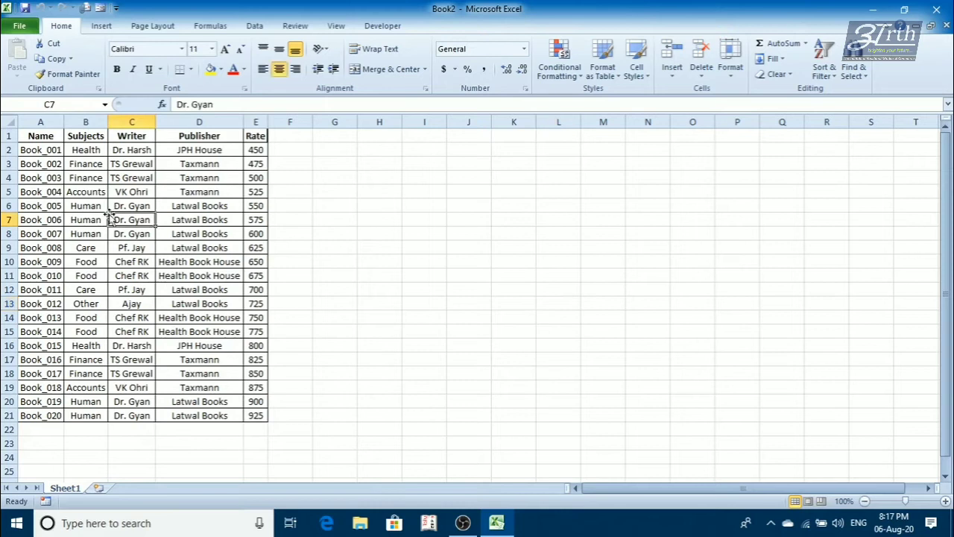
click(67, 180)
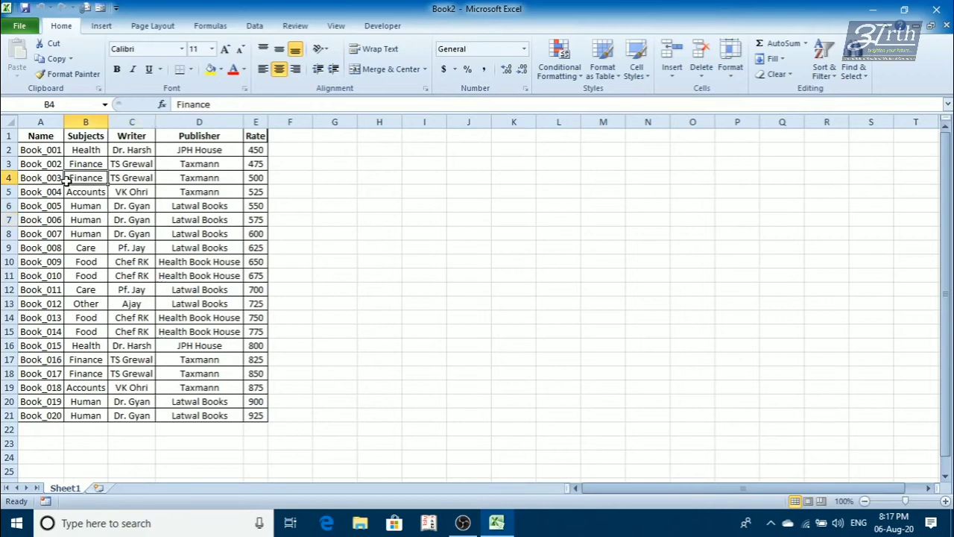
key(ctrl+a)
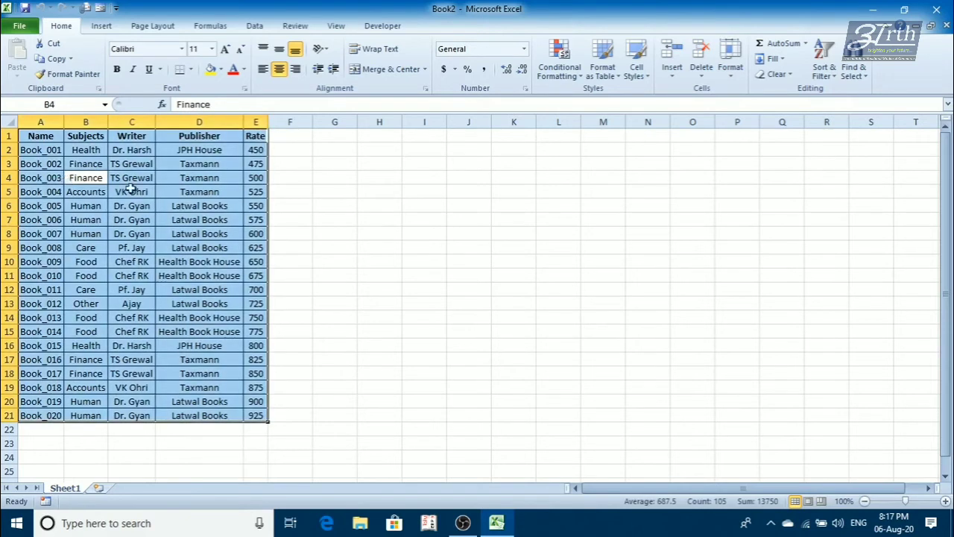
click(198, 121)
click(128, 122)
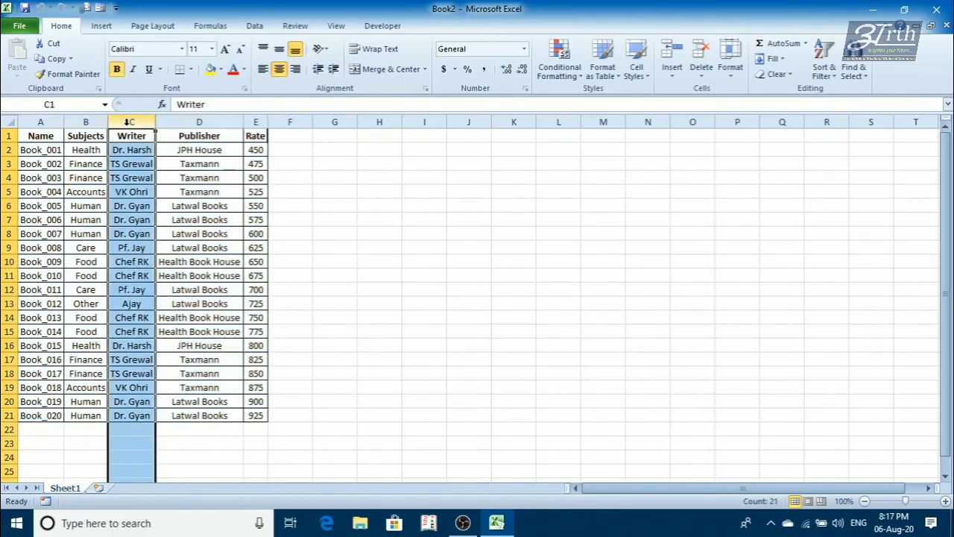
click(87, 122)
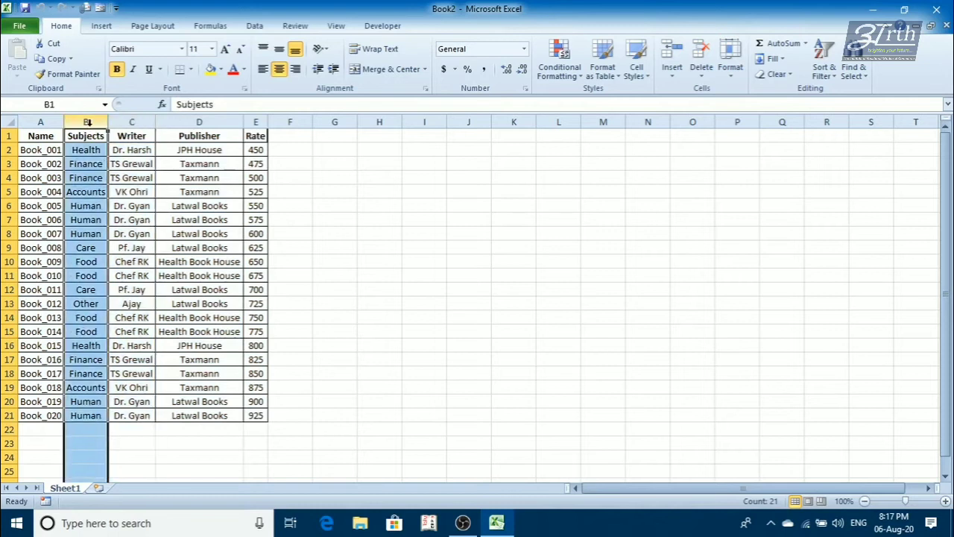
- Create a PivotTable with a PivotChart from the whole book data range A1:E21 on a new worksheet
click(171, 234)
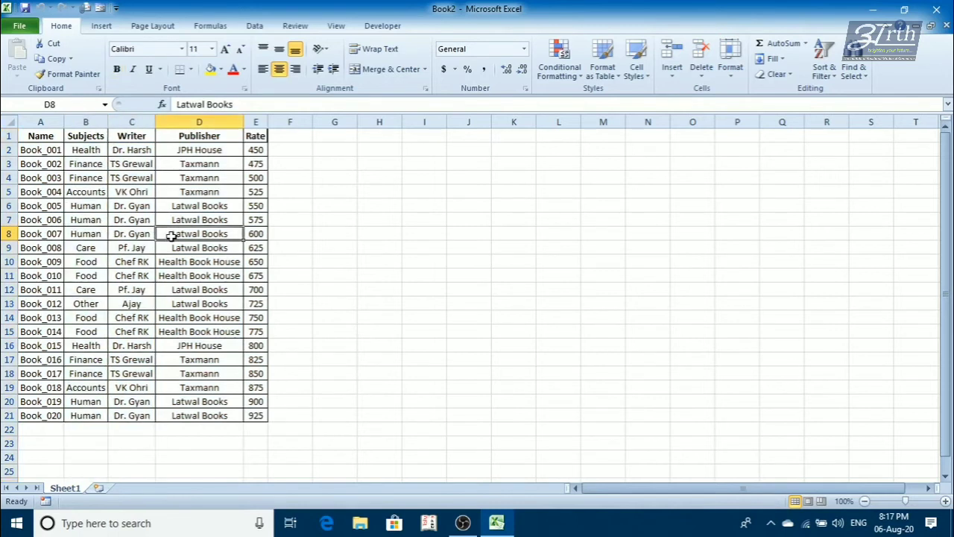
key(ctrl+a)
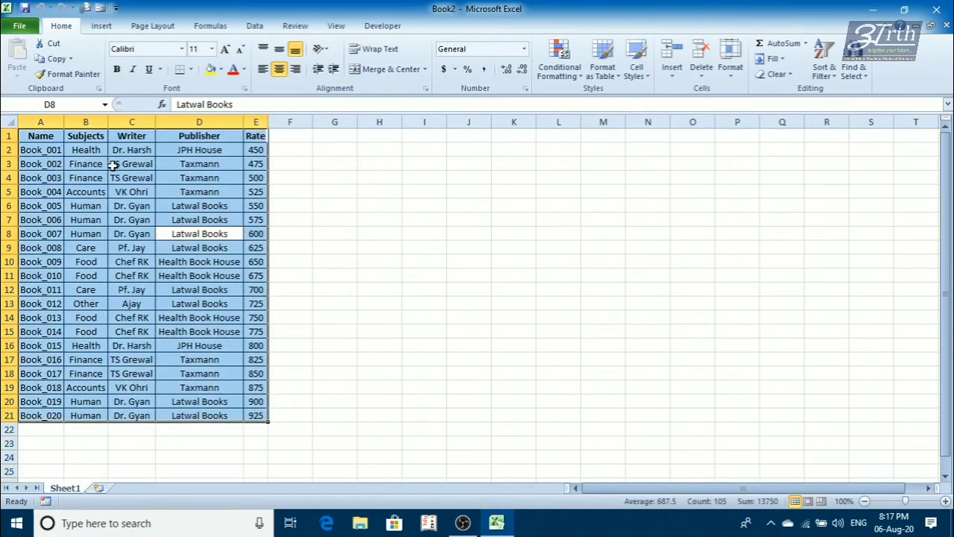
click(102, 27)
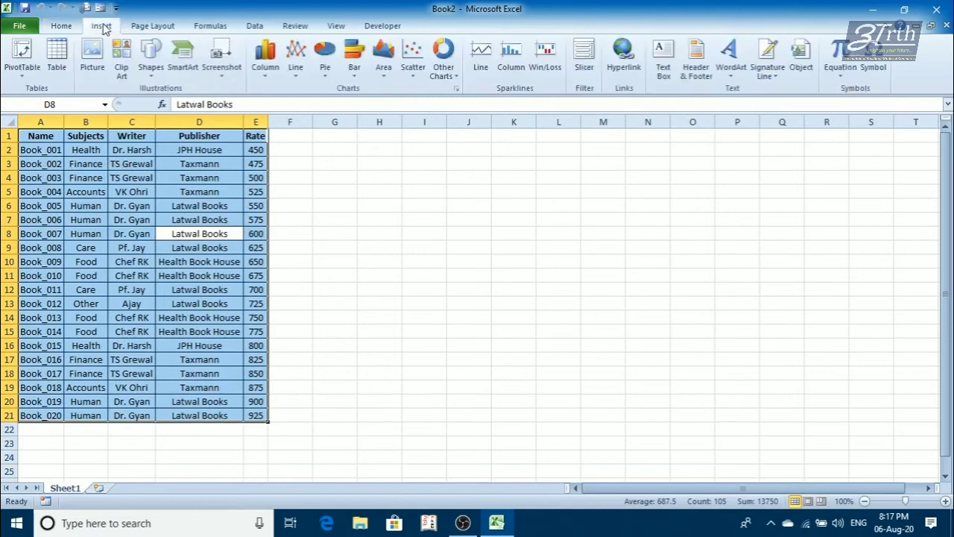
click(16, 77)
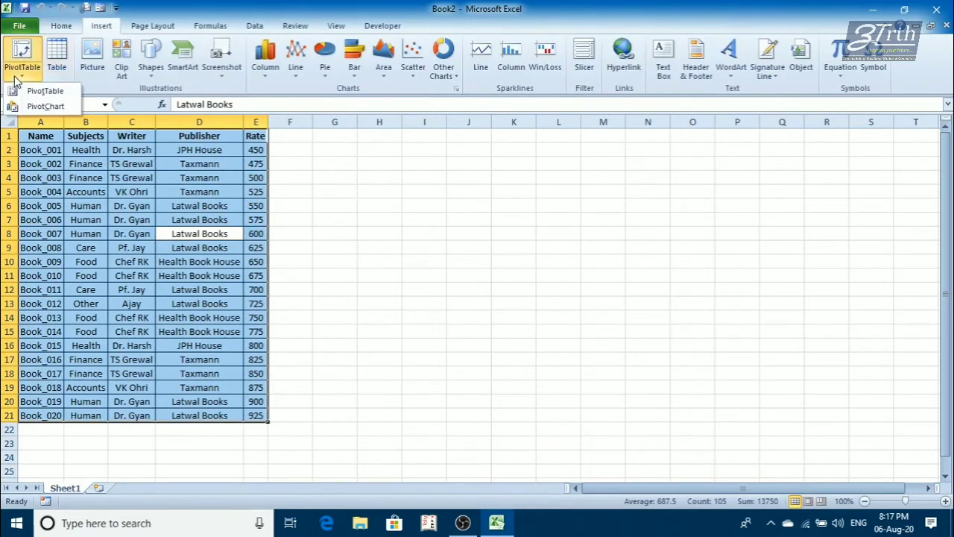
click(36, 109)
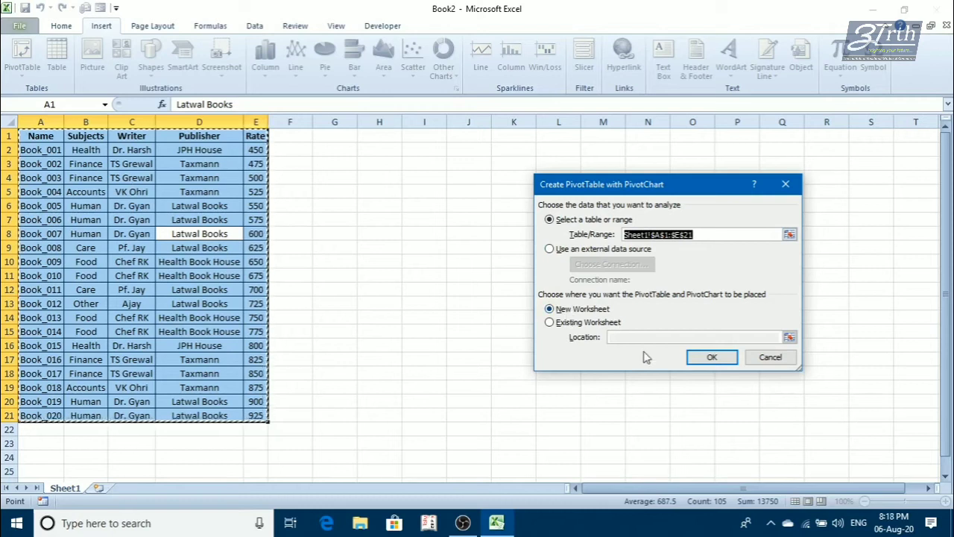
click(712, 357)
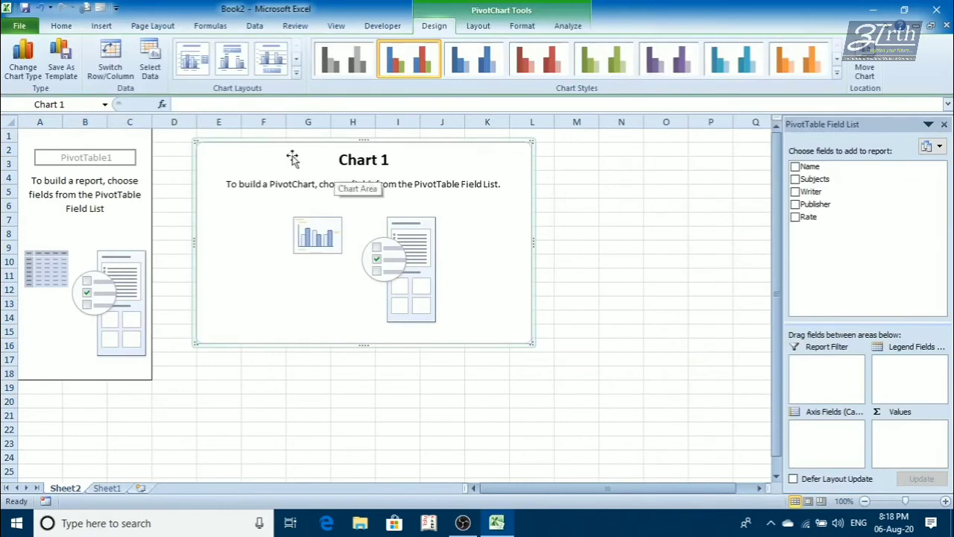
- Add Subjects, Publisher and Rate to the PivotChart with Publisher as the legend field, and enlarge the chart
click(795, 180)
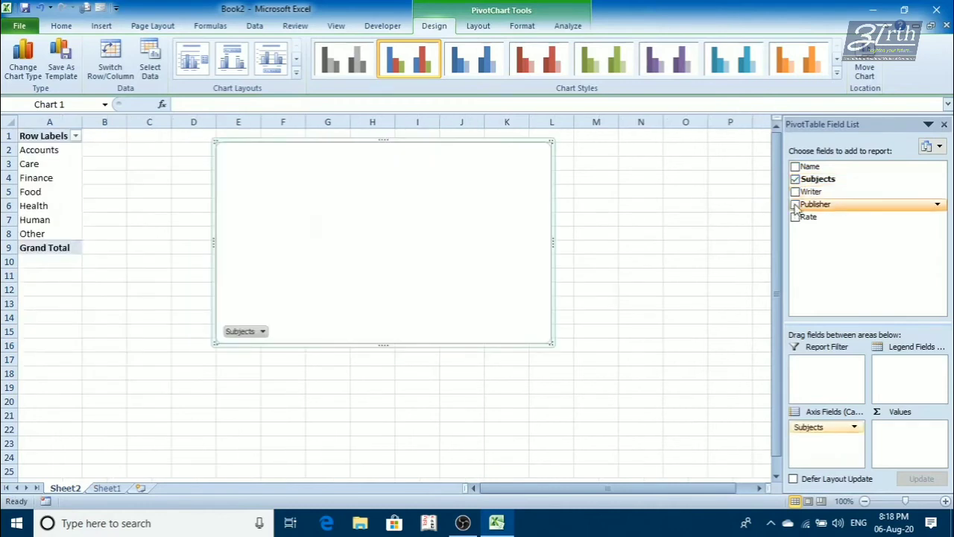
click(795, 205)
click(795, 217)
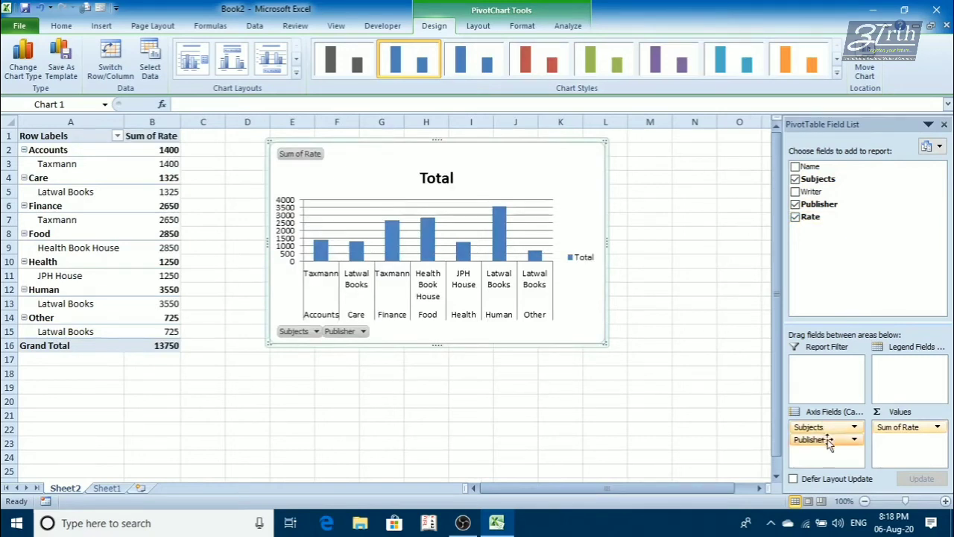
drag(829, 441, 901, 377)
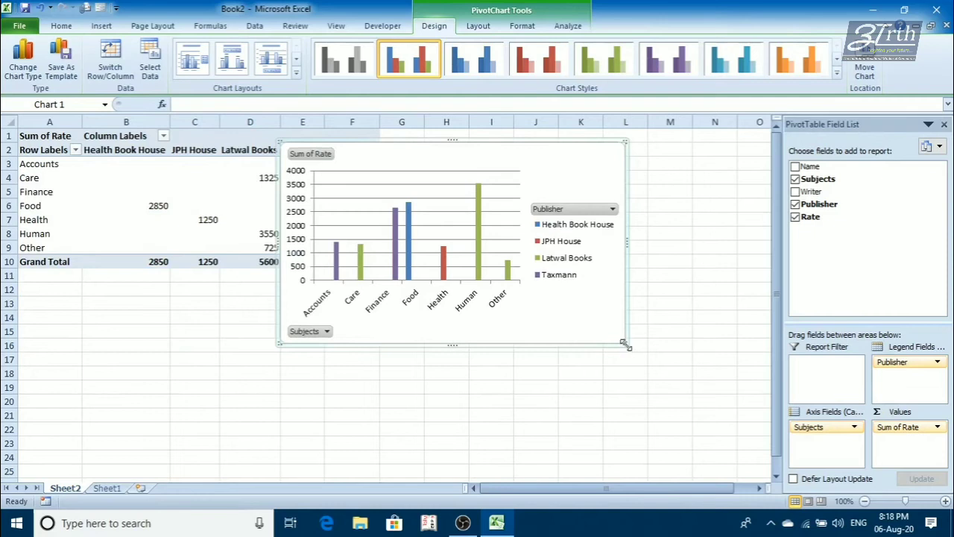
drag(624, 343, 743, 366)
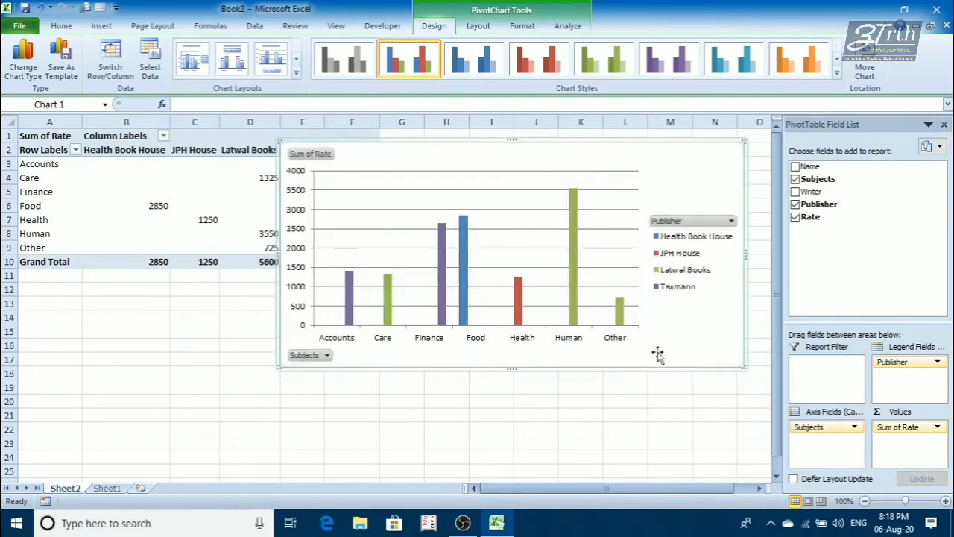
- Put Publisher and Writer on the chart's axis and make Subjects the report filter
mouse_move(887, 362)
mouse_down()
mouse_move(816, 439)
mouse_move(890, 378)
mouse_up()
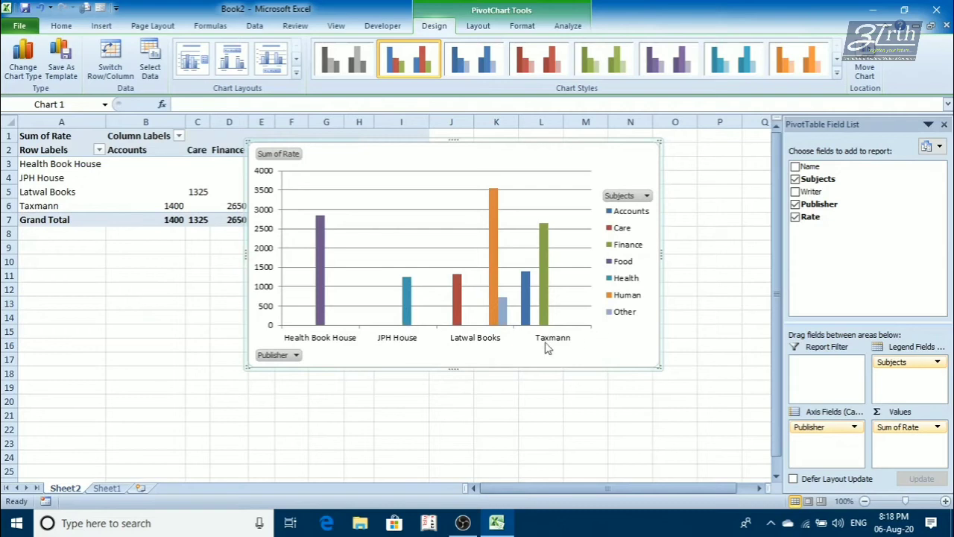
mouse_move(542, 326)
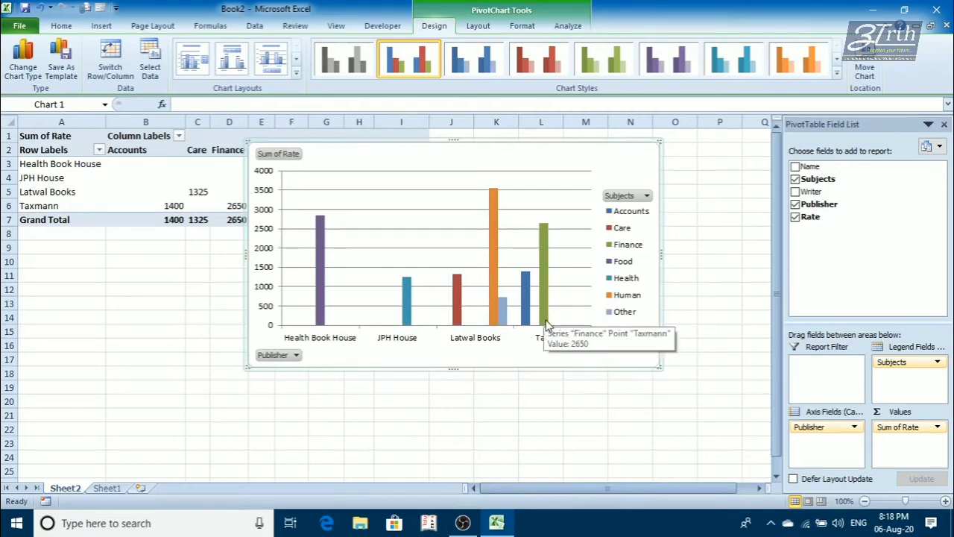
click(795, 192)
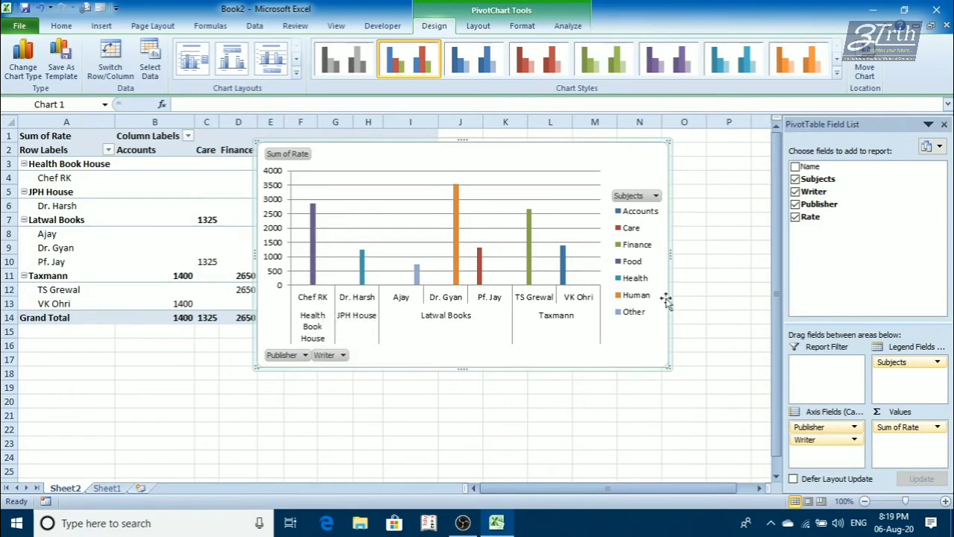
drag(889, 363, 816, 369)
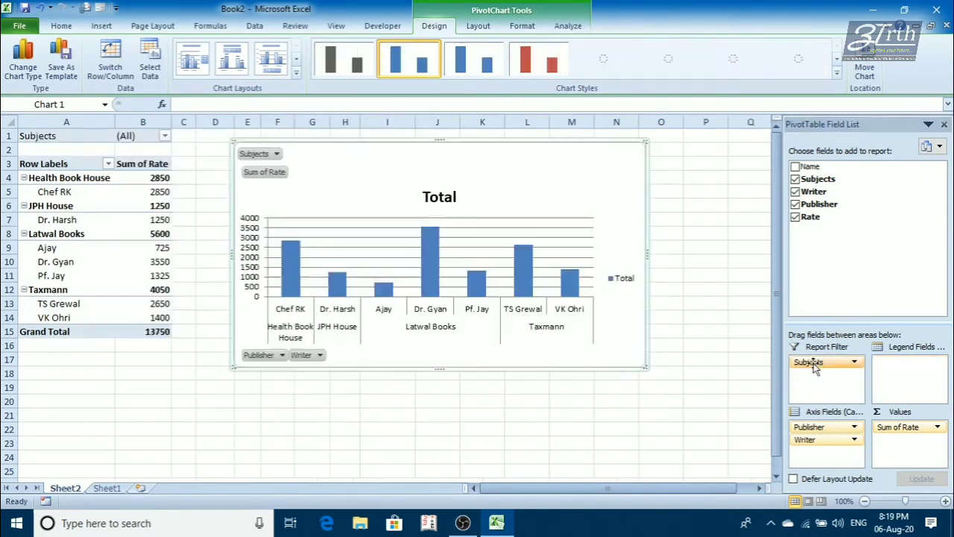
- Enable multiple item selection in the Subjects report filter and show only Accounts
click(164, 134)
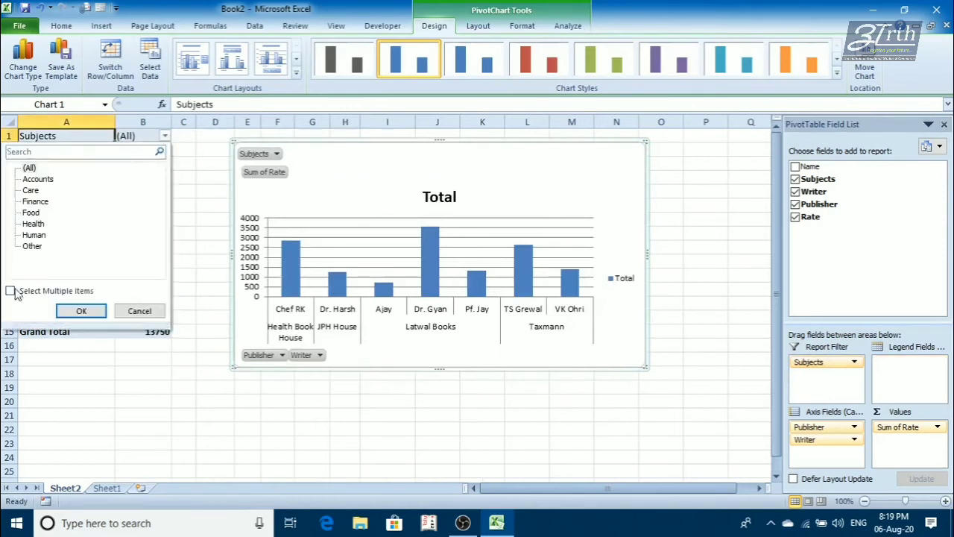
click(11, 291)
click(79, 310)
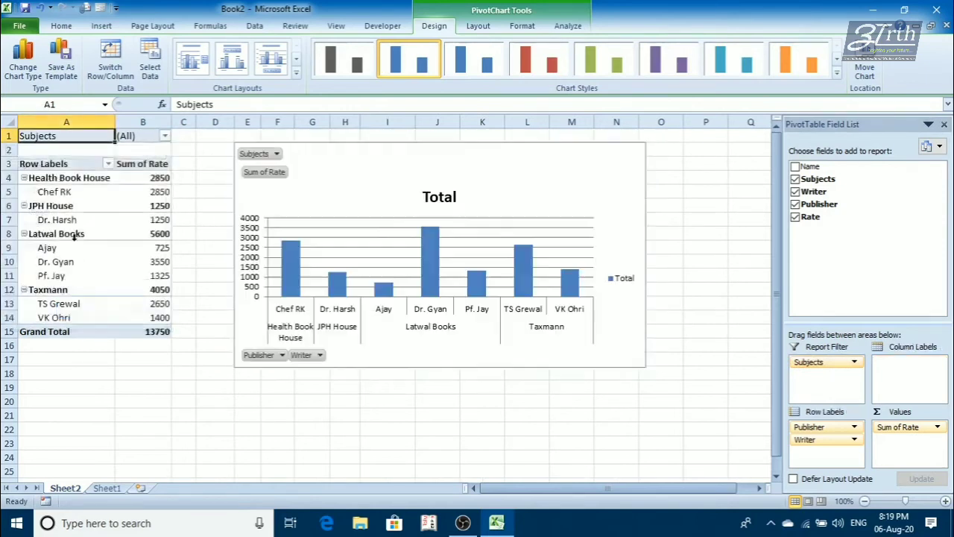
click(164, 136)
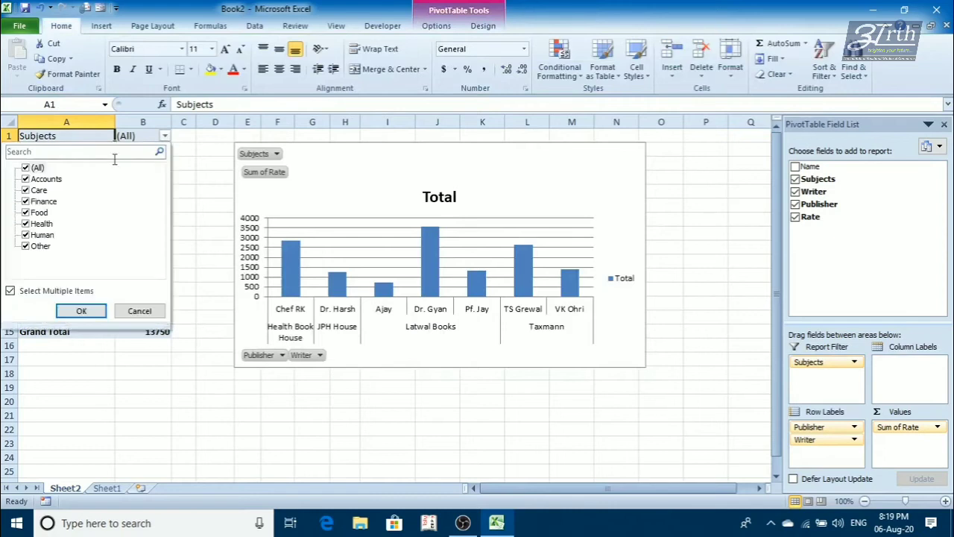
click(26, 168)
click(26, 180)
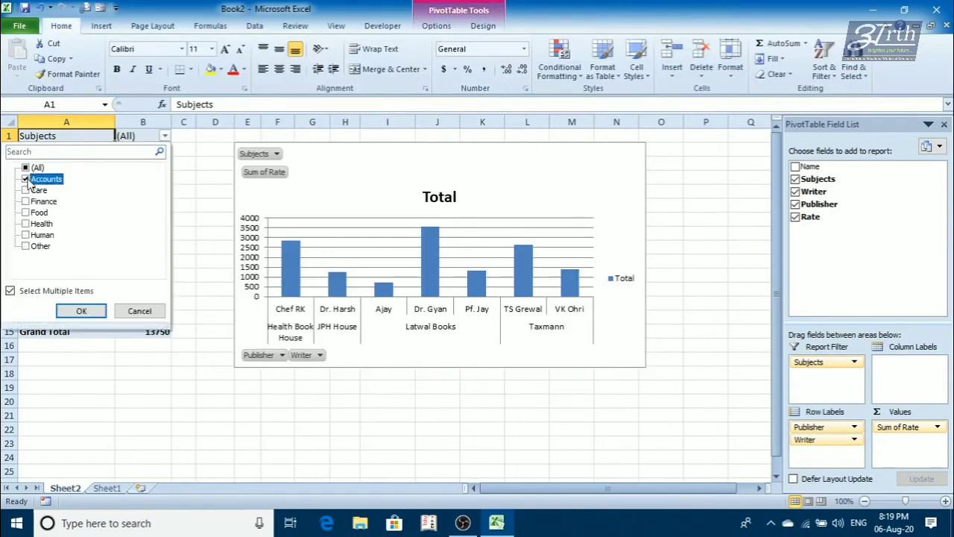
click(81, 311)
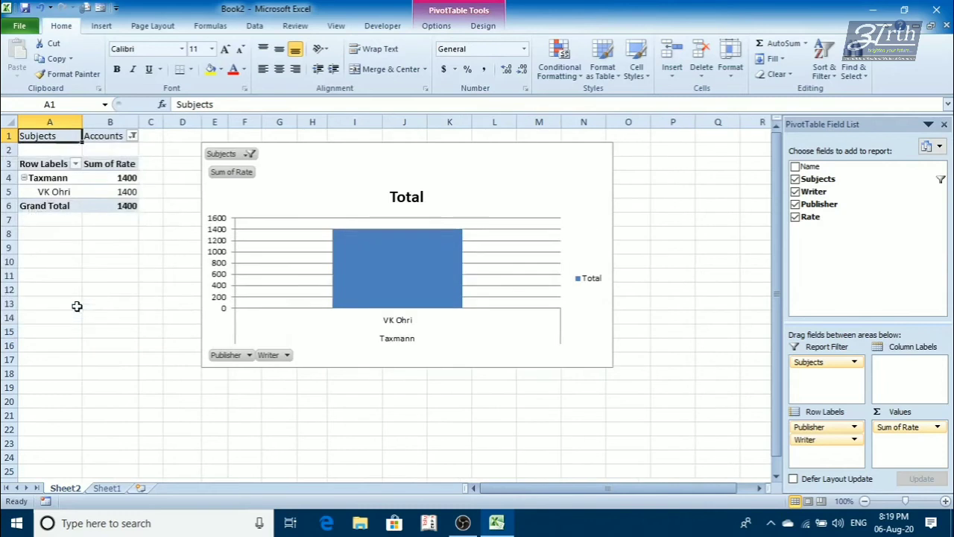
- Reset the Subjects report filter to include all subjects
click(132, 136)
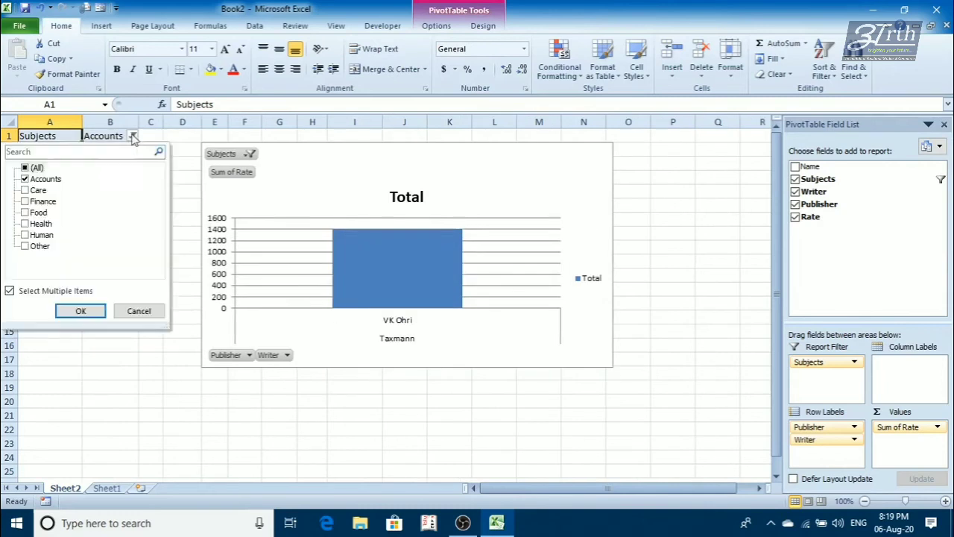
click(26, 170)
click(79, 311)
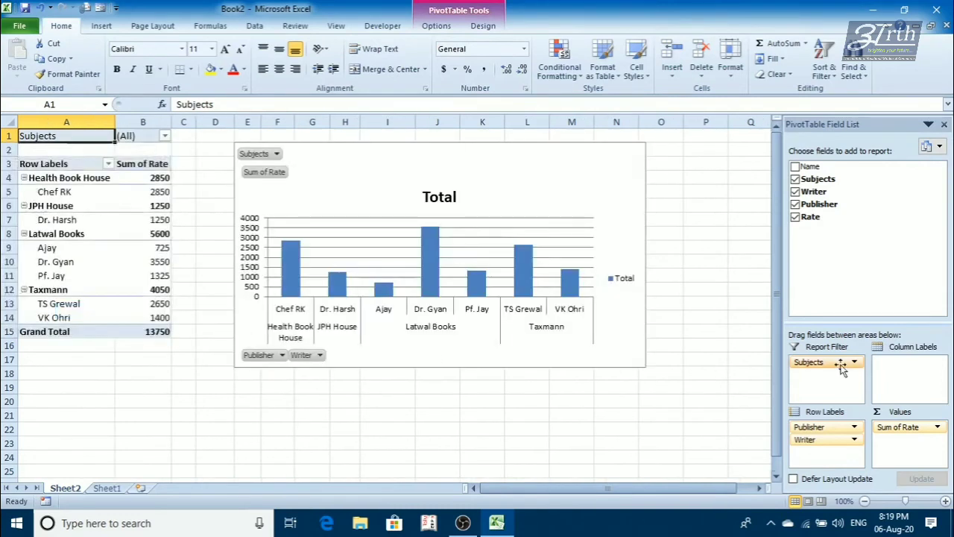
- Move Publisher to the column labels and reposition the chart directly below the pivot table, starting around row 14
drag(833, 428, 911, 366)
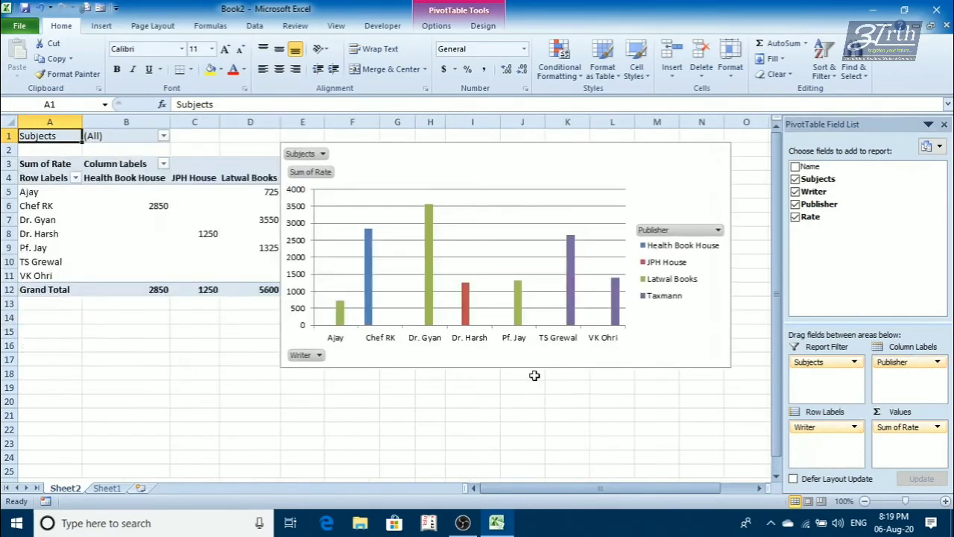
drag(454, 167, 201, 335)
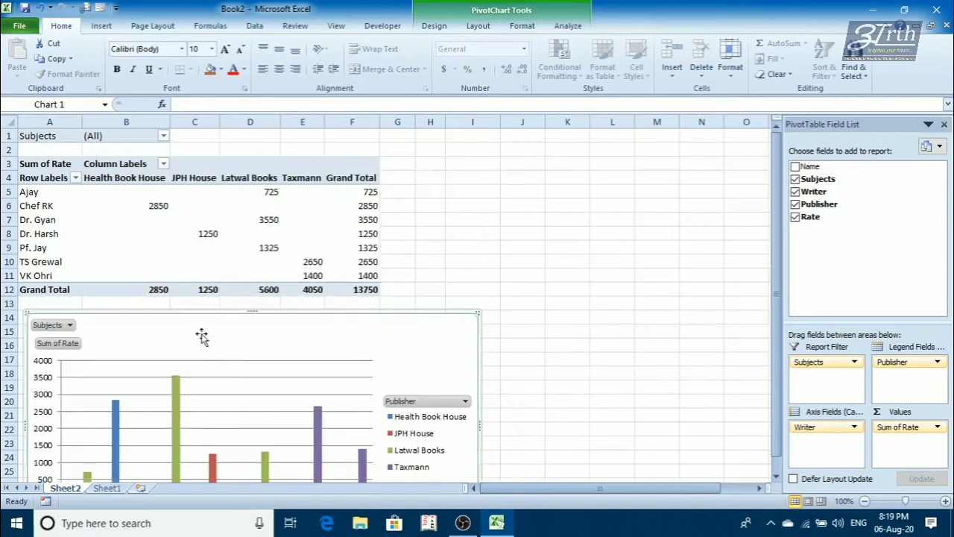
scroll(541, 348, down, 2)
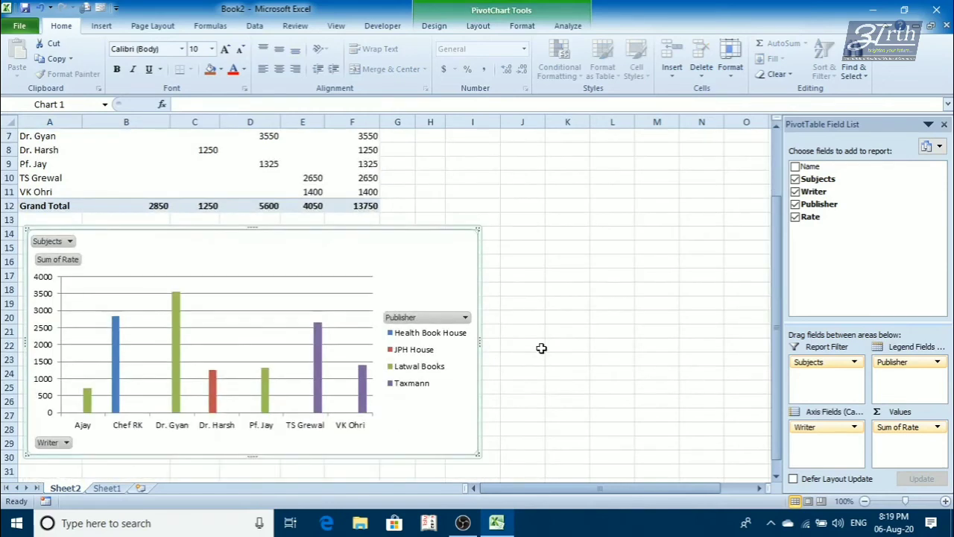
scroll(541, 348, up, 2)
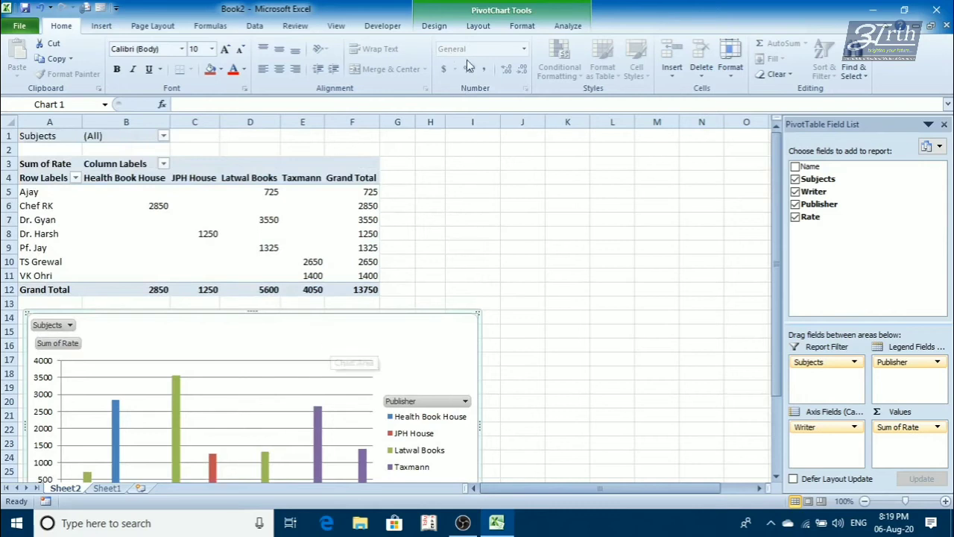
- Try a teal shaded chart style on the PivotChart and replace it with the red shaded style
click(435, 25)
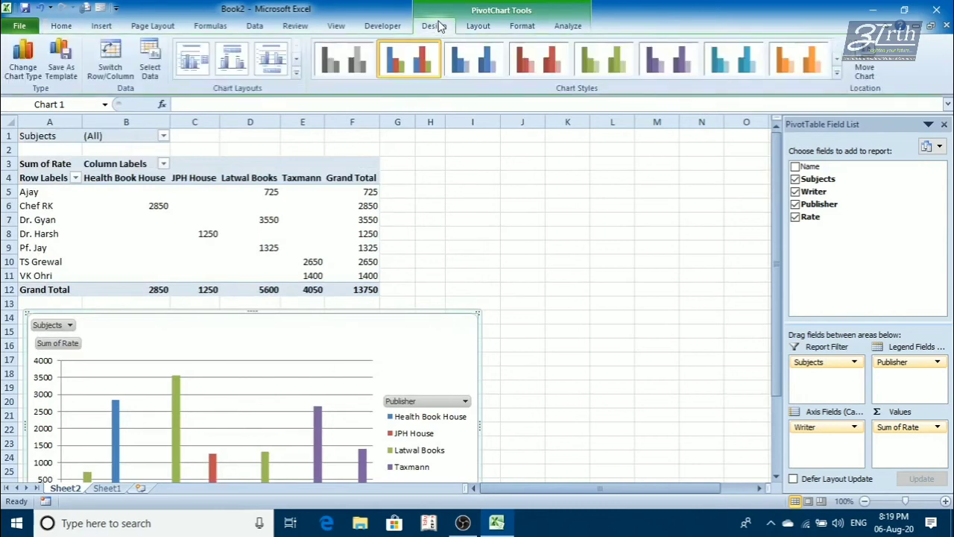
click(836, 73)
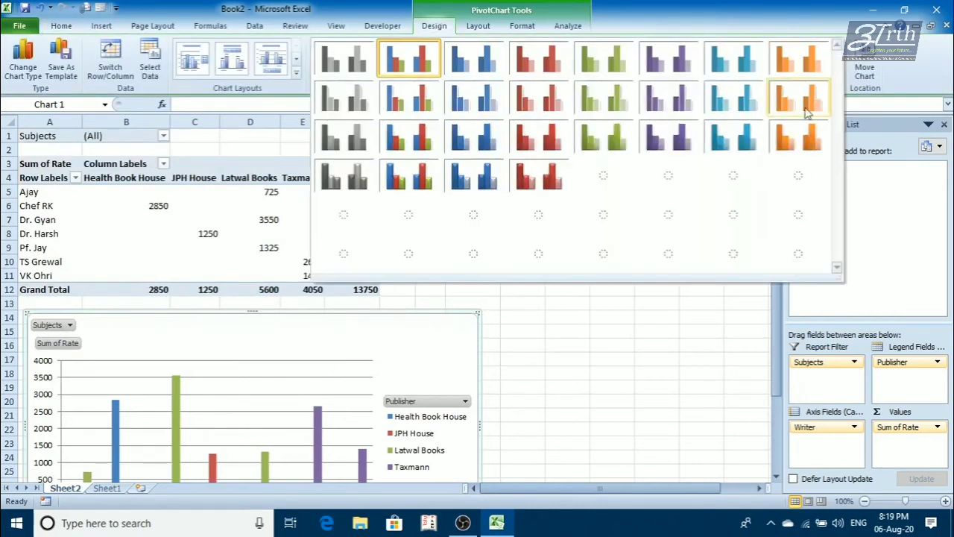
click(736, 97)
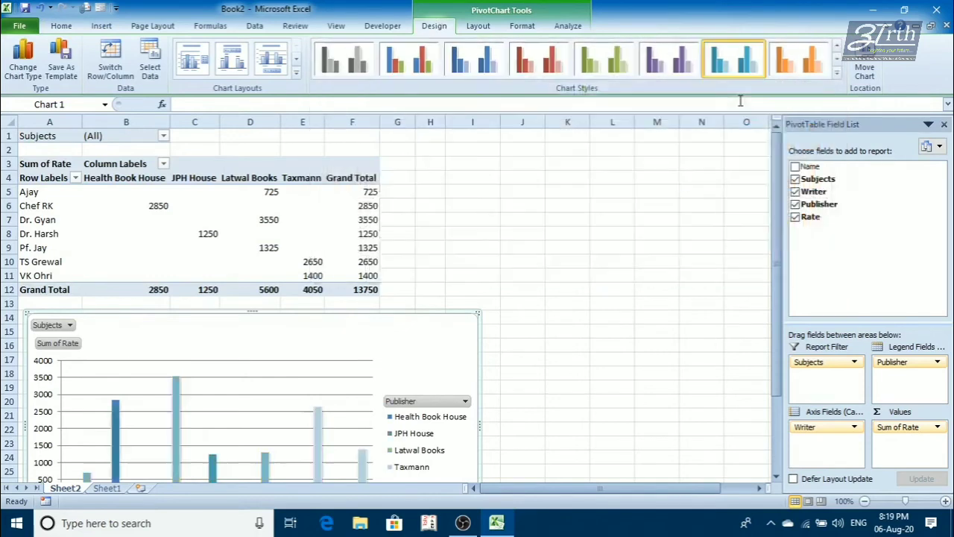
scroll(538, 241, down, 2)
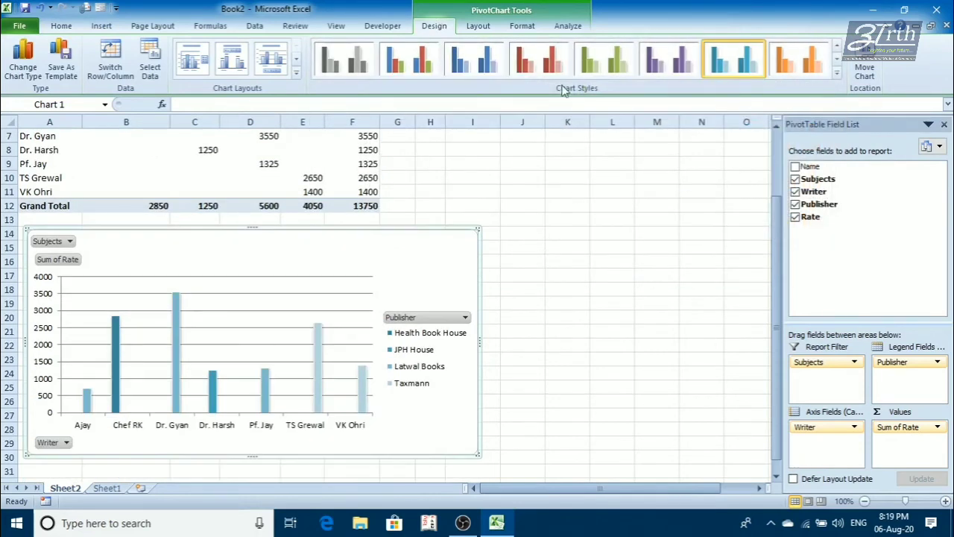
click(542, 66)
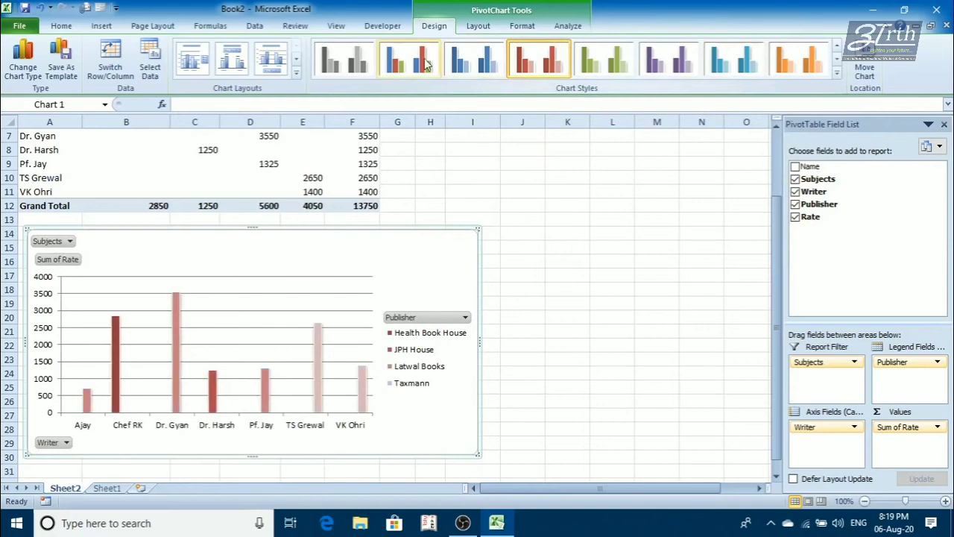
- Apply the multicoloured shaded chart style and the chart layout with data labels and the legend below the plot
click(837, 73)
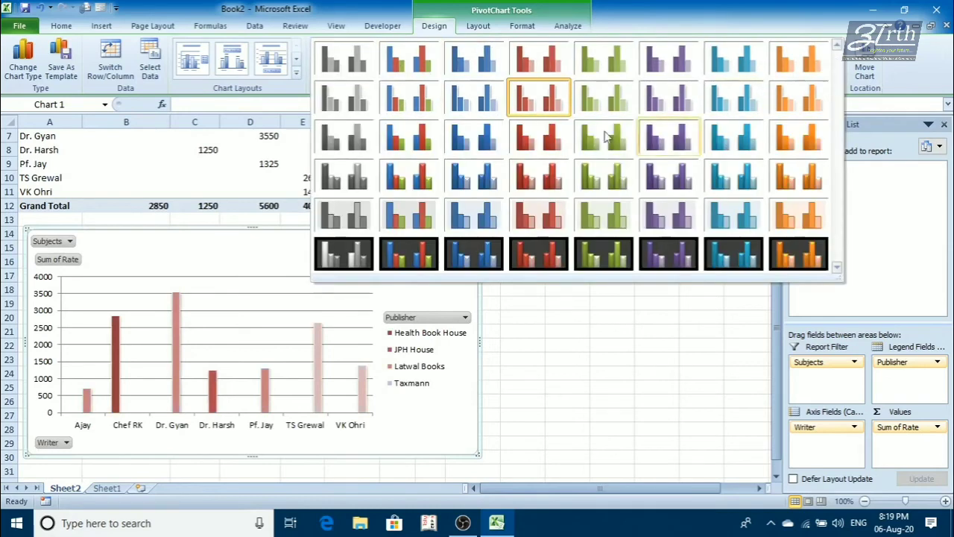
click(409, 136)
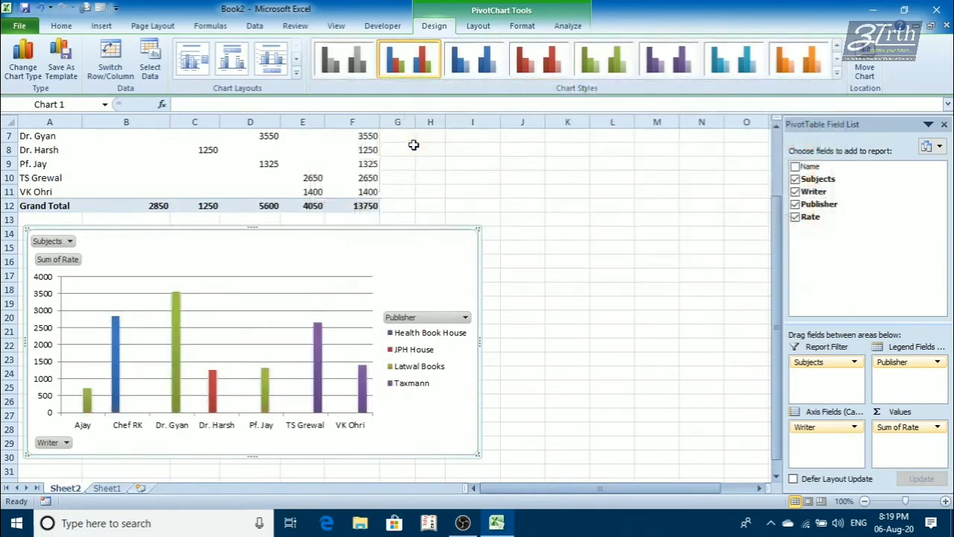
click(296, 72)
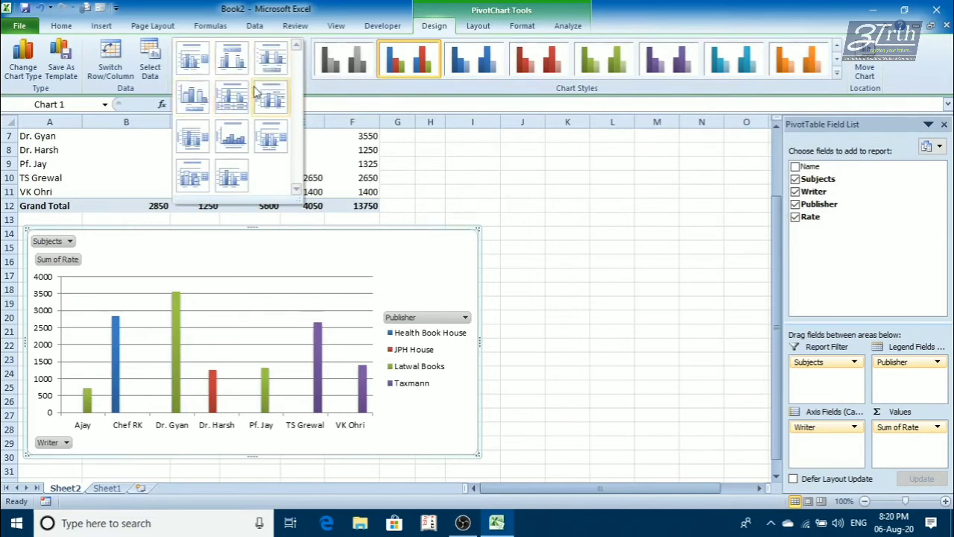
click(197, 110)
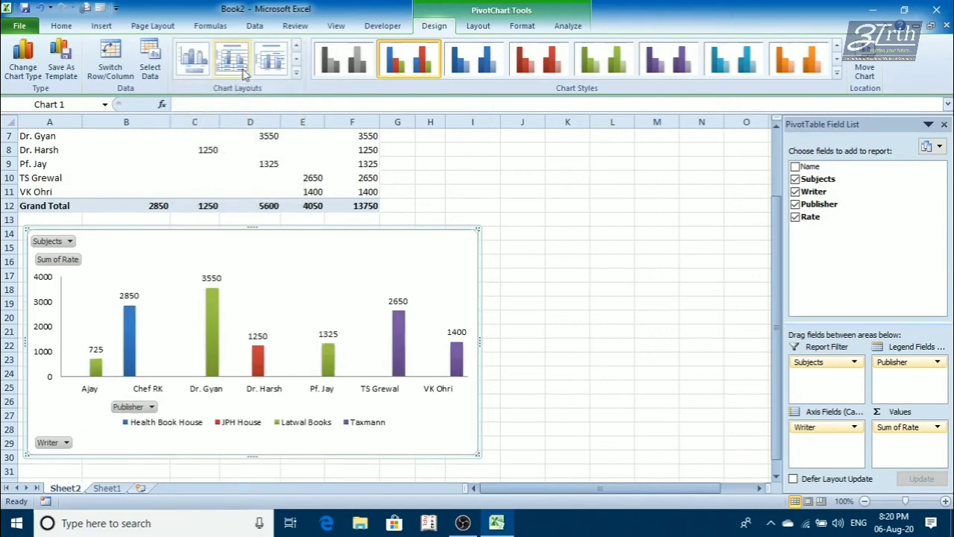
- Try two chart layouts with axis titles, then reapply the layout with data labels and the legend below the plot
click(295, 73)
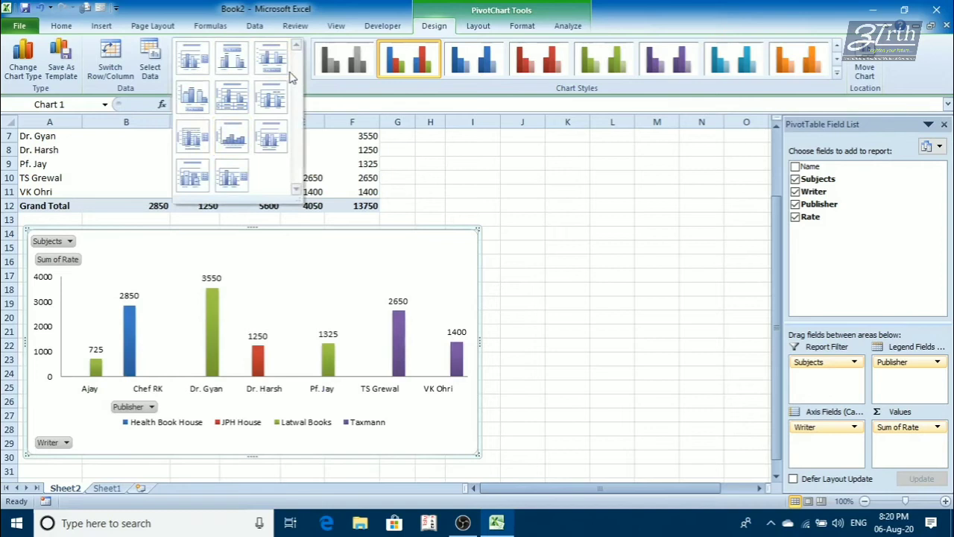
click(236, 141)
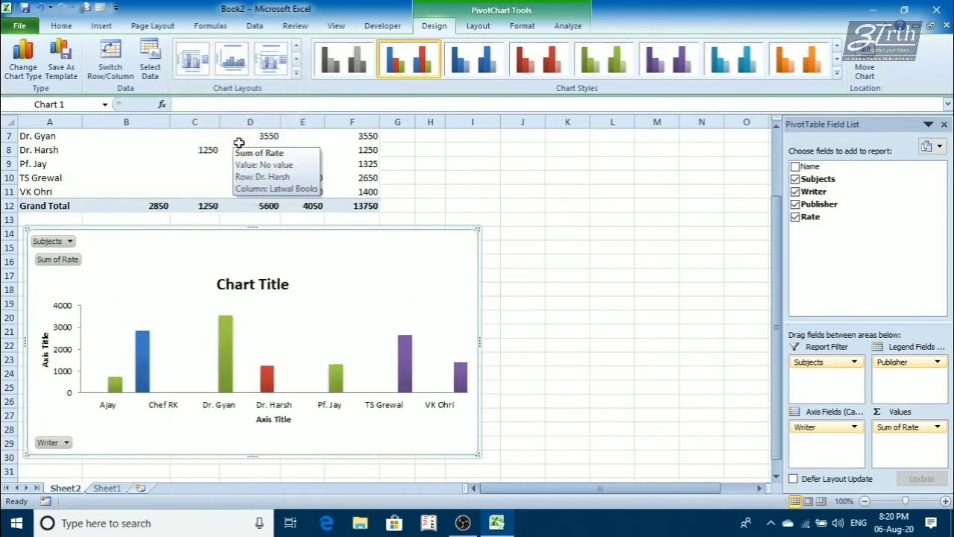
click(199, 65)
click(296, 73)
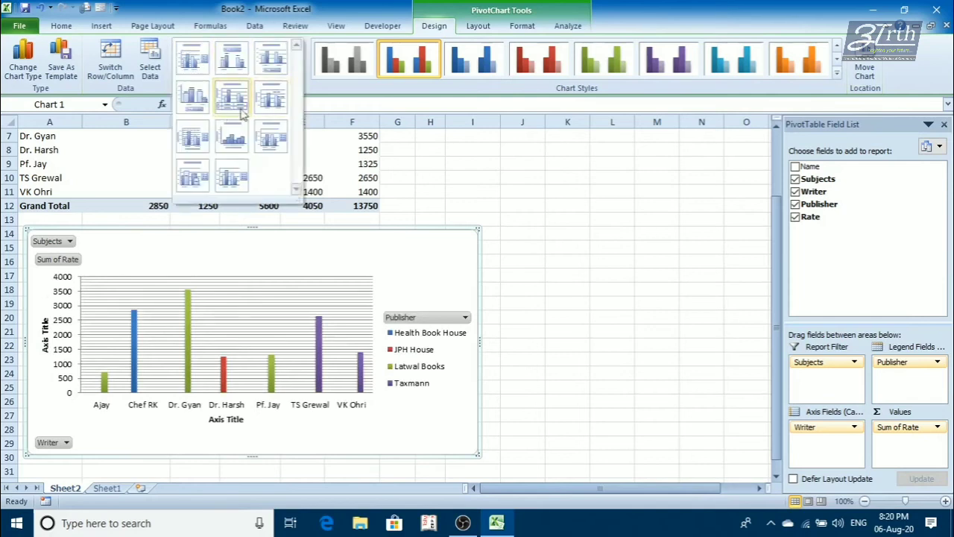
click(196, 97)
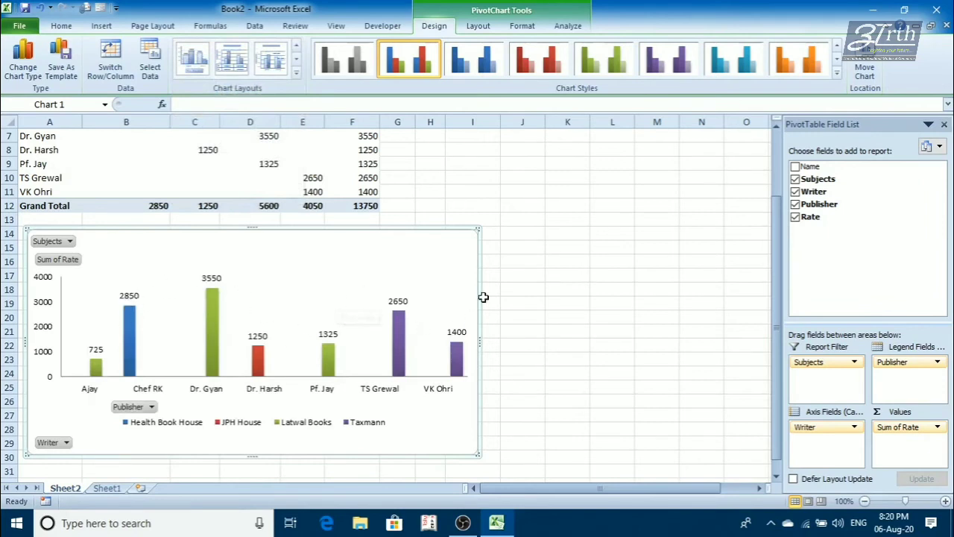
- Filter the Subjects report filter to only Finance and Food and check the filtered chart
scroll(480, 294, up, 2)
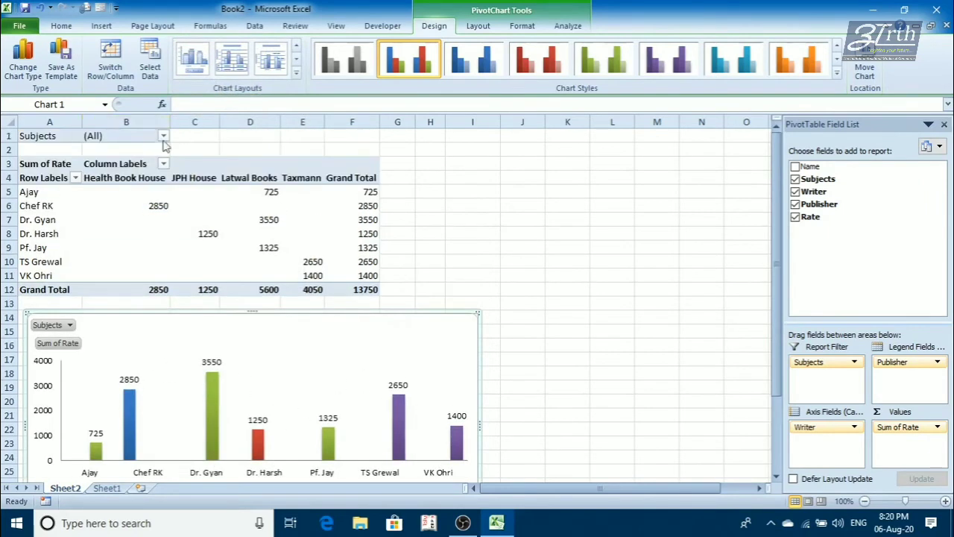
click(164, 137)
click(24, 168)
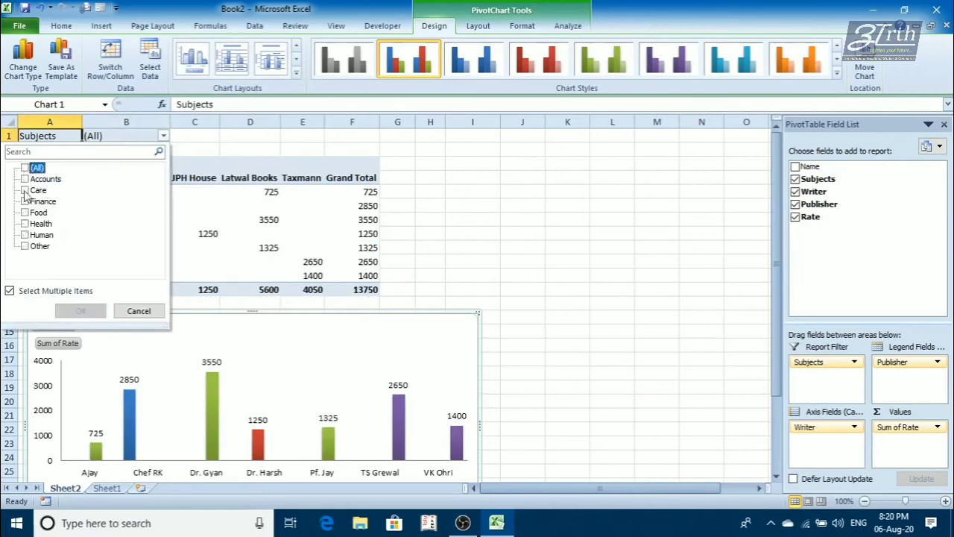
click(26, 201)
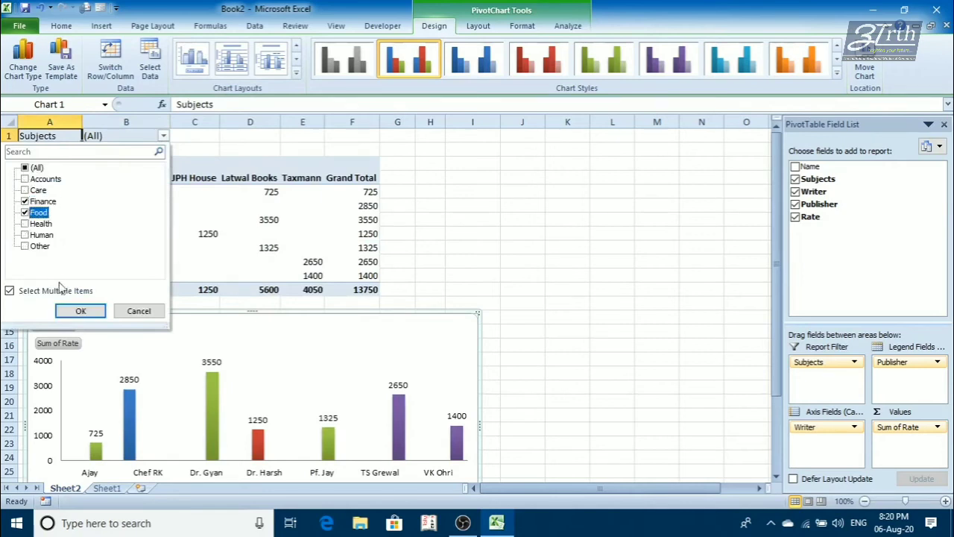
click(78, 311)
scroll(177, 402, down, 1)
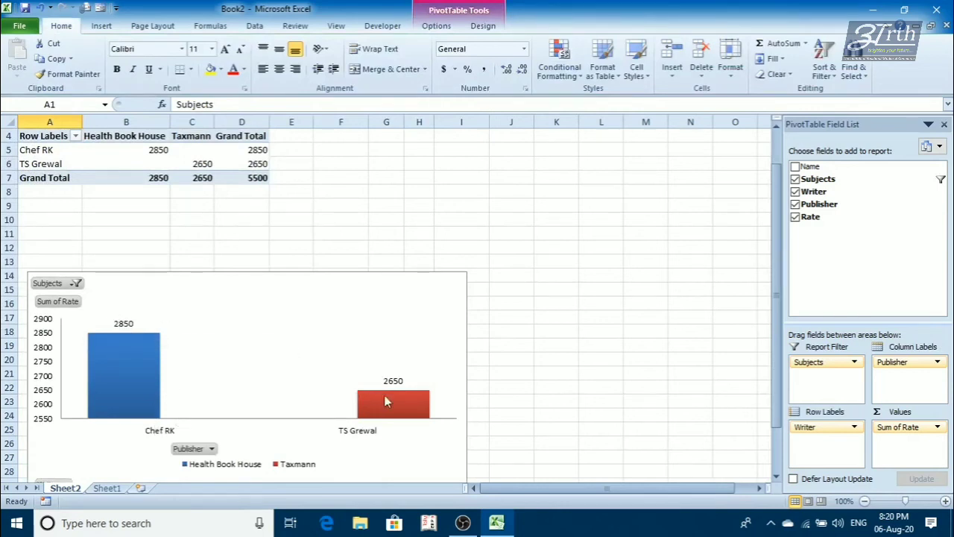
mouse_move(393, 395)
scroll(254, 343, up, 1)
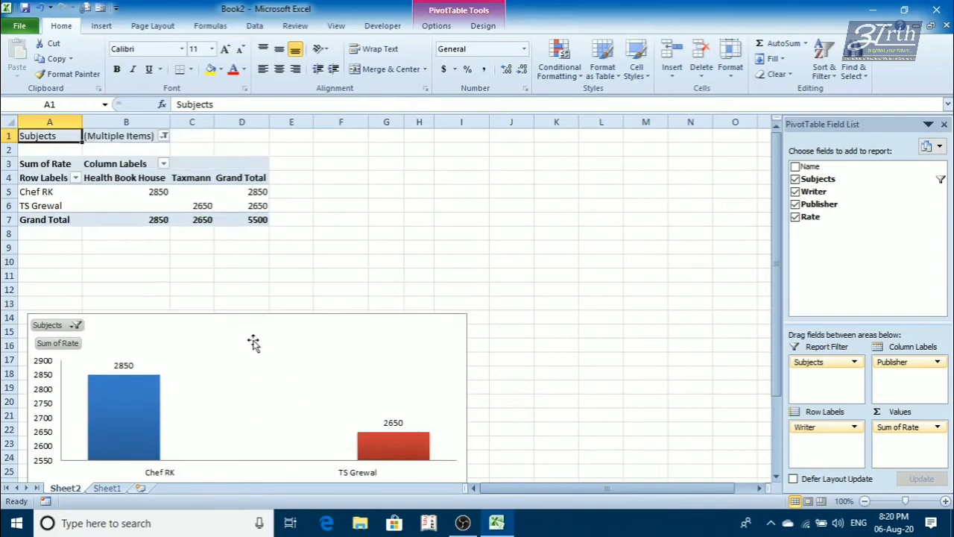
- Clear the Finance and Food selection so the report filter includes all subjects
click(164, 136)
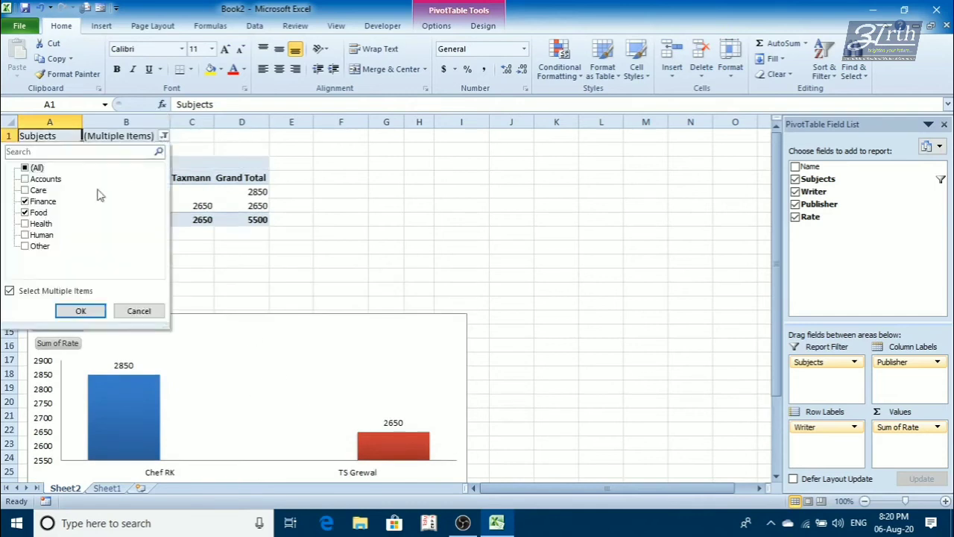
click(24, 169)
click(74, 311)
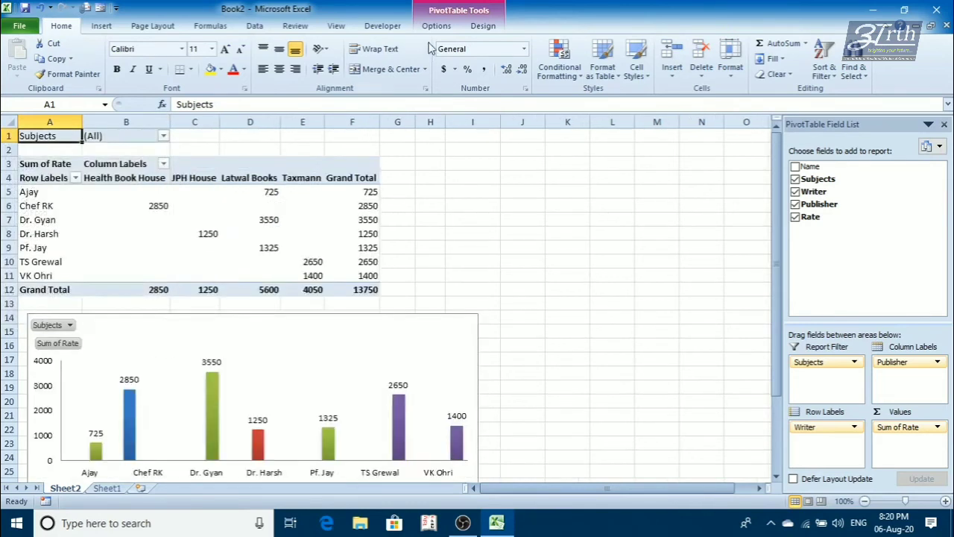
- Change the PivotChart's type to Line with Markers
click(381, 311)
click(435, 26)
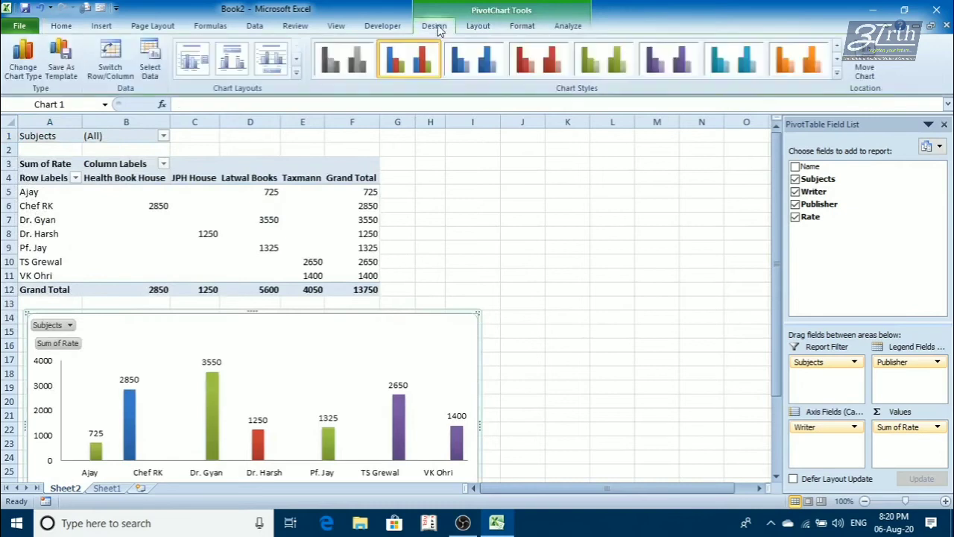
click(24, 79)
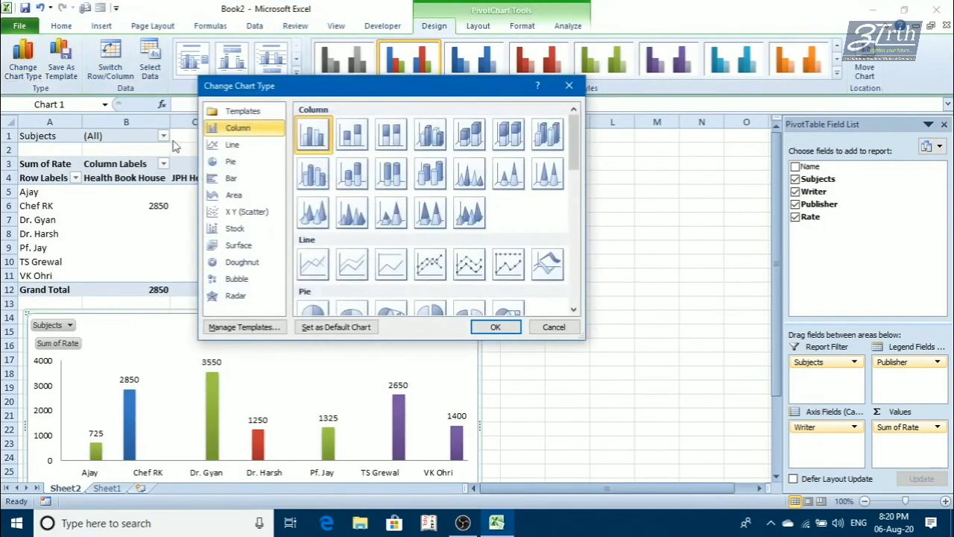
click(224, 148)
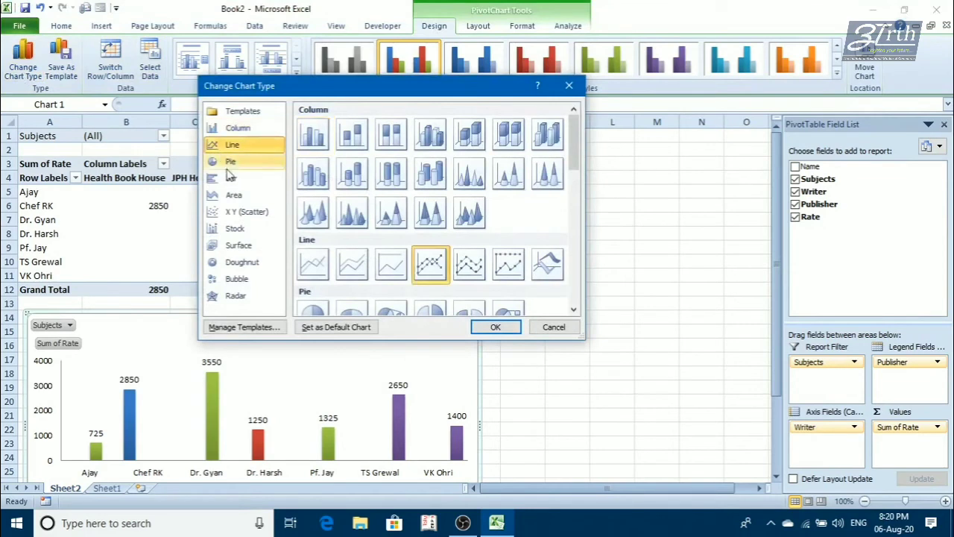
click(230, 162)
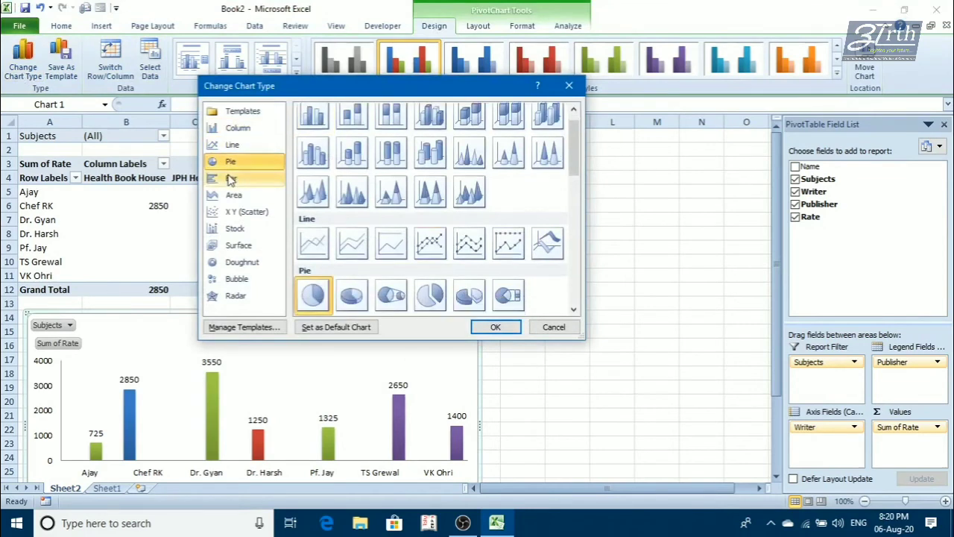
click(231, 177)
click(232, 145)
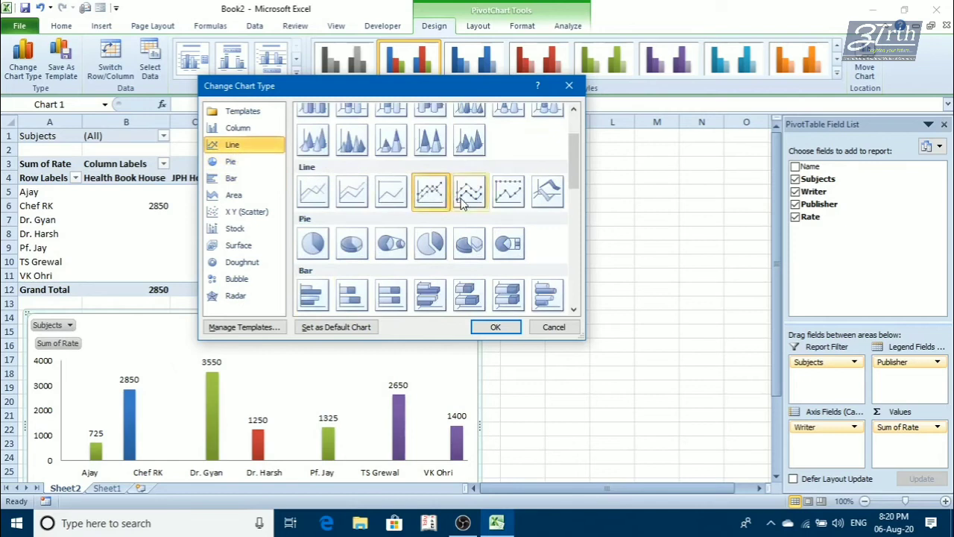
click(507, 195)
click(428, 195)
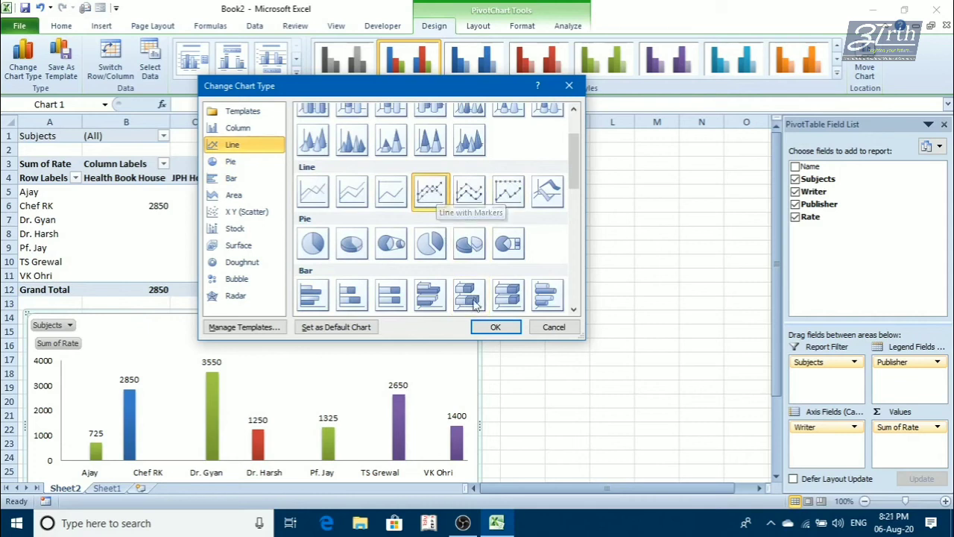
click(493, 326)
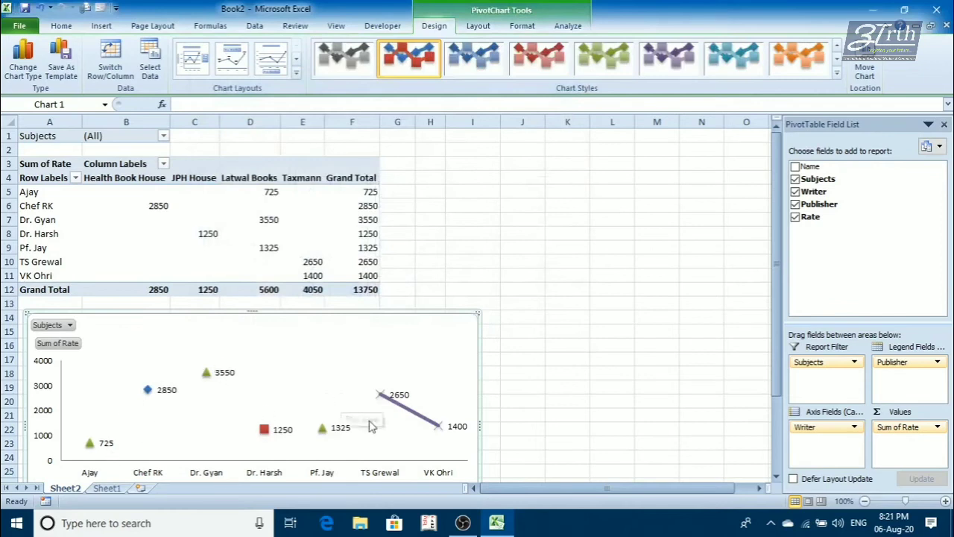
- Try an orange chart style on the line chart, then apply the multicoloured bevelled style with large markers
click(798, 58)
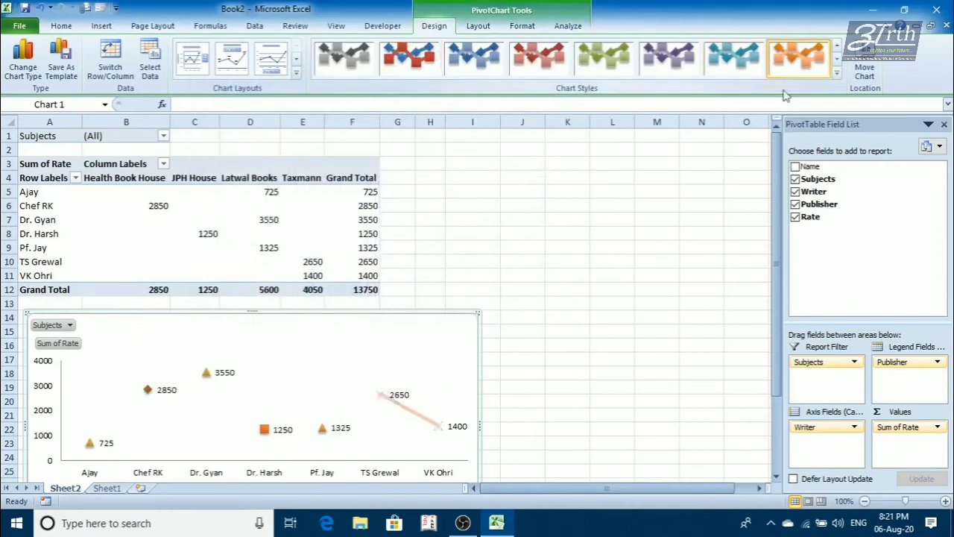
click(837, 73)
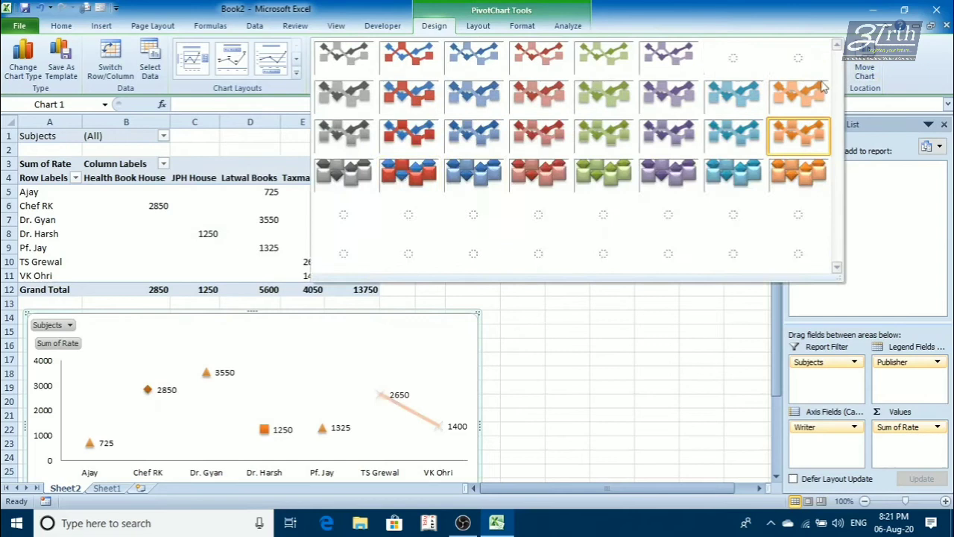
click(398, 171)
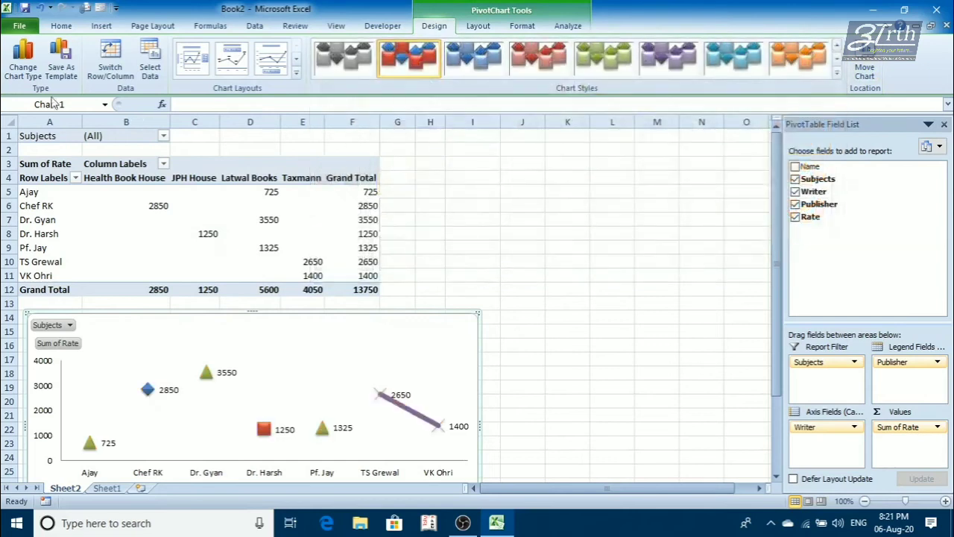
- Change the PivotChart's type to a basic 2-D pie
click(23, 60)
click(231, 160)
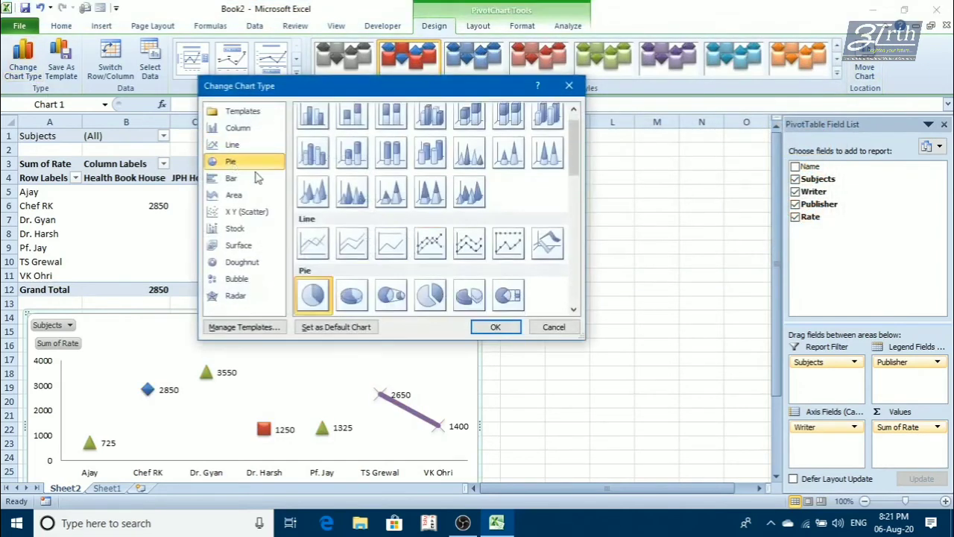
click(495, 327)
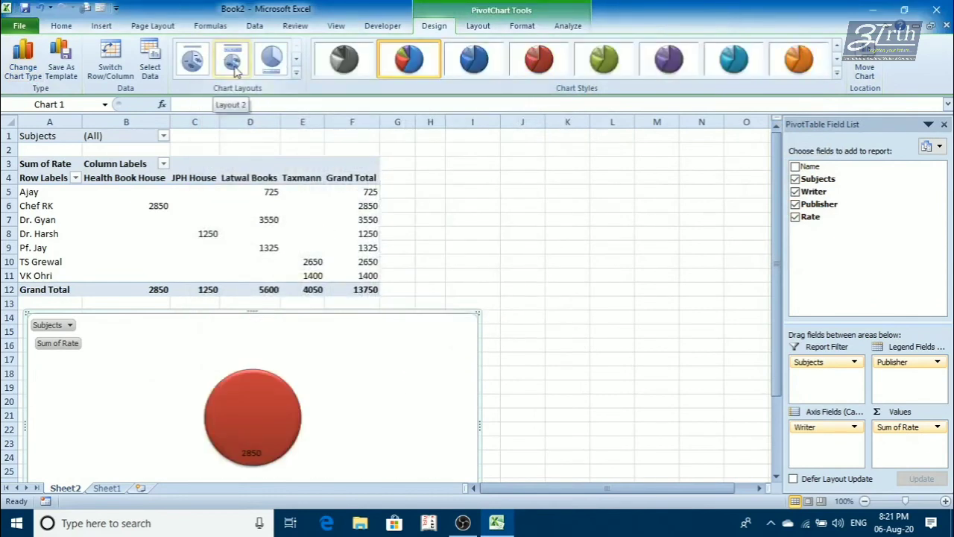
- Limit the Subjects report filter to Accounts and Care
click(163, 137)
click(26, 169)
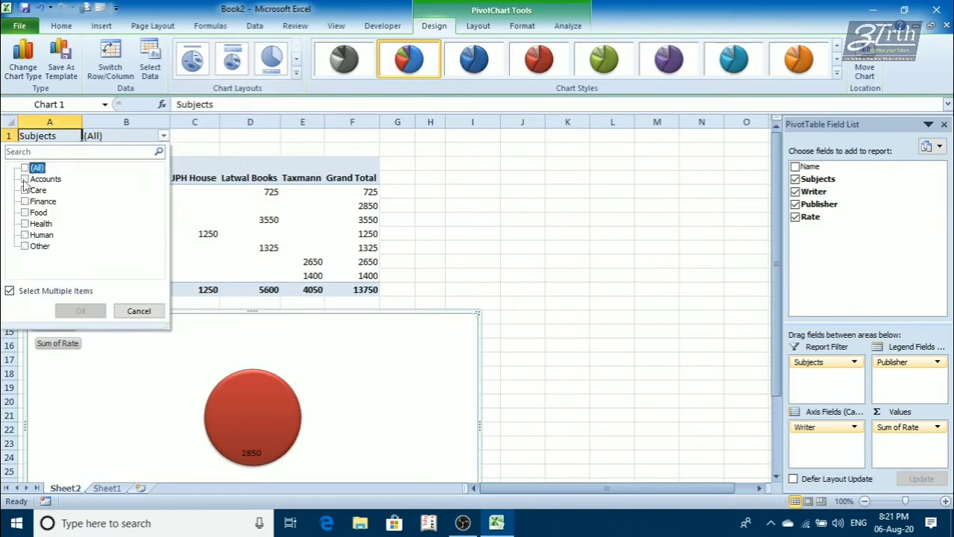
click(26, 179)
click(25, 190)
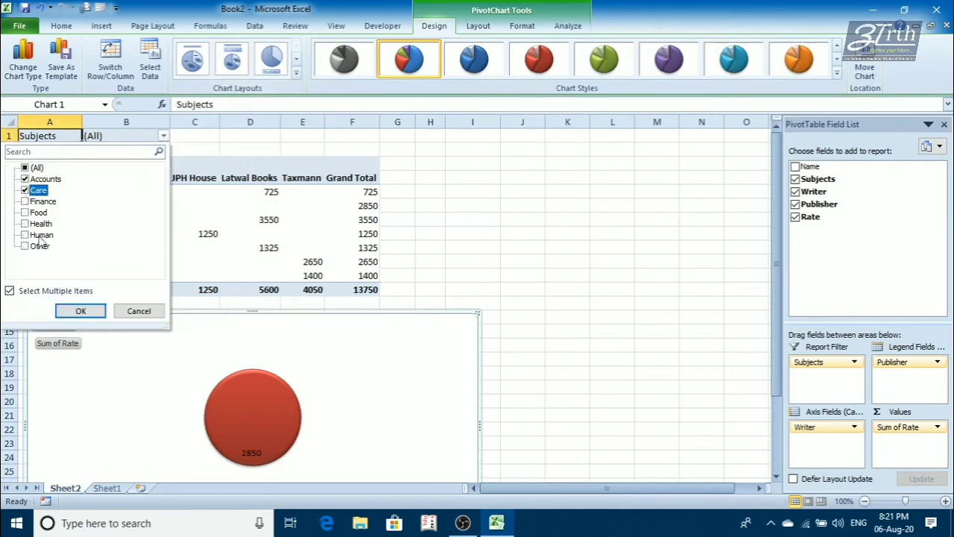
click(77, 311)
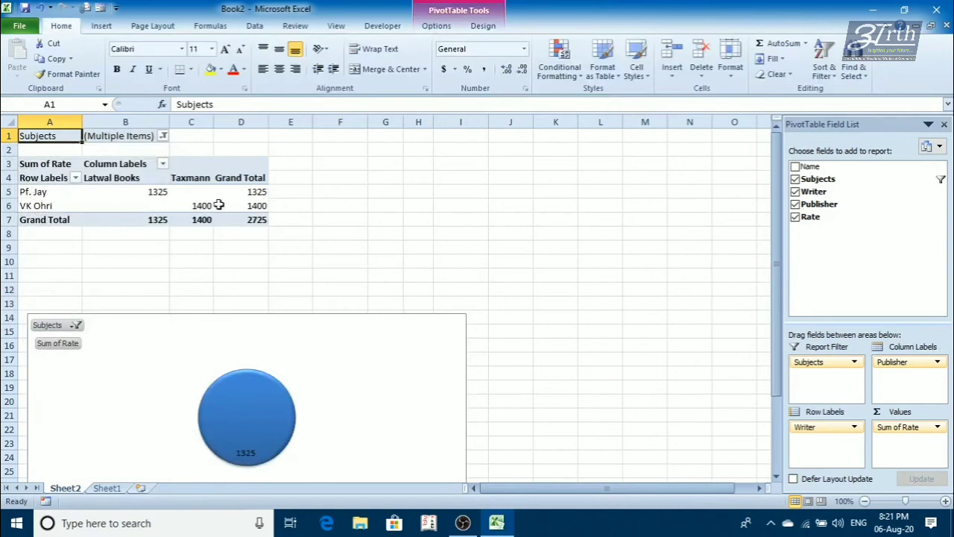
click(163, 137)
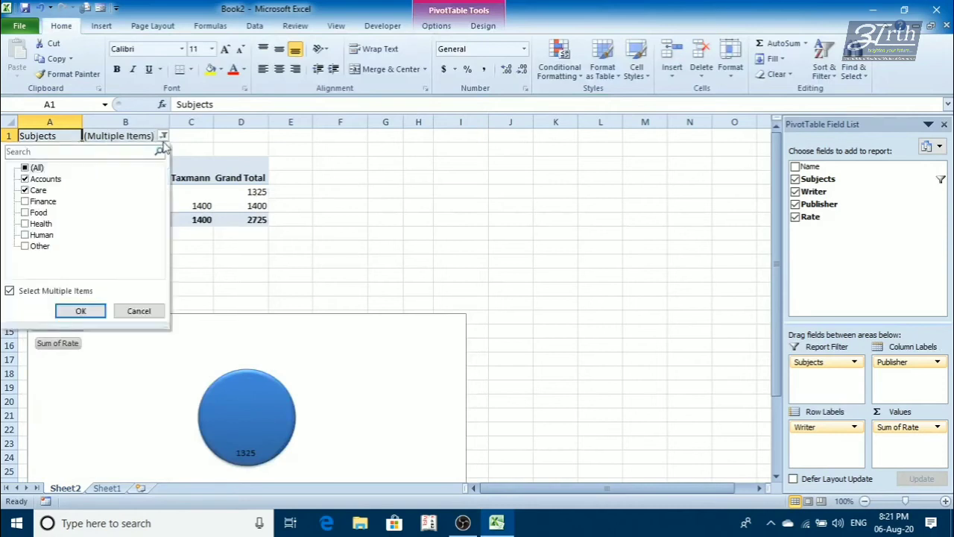
click(138, 311)
- Move Publisher from the column labels to the row labels and place it above Writer
drag(891, 363, 818, 441)
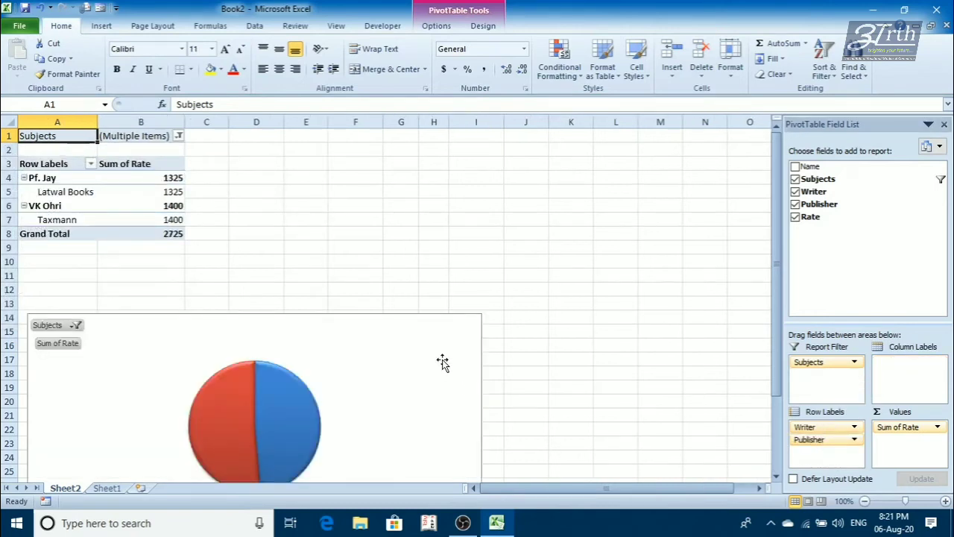
scroll(441, 362, down, 1)
mouse_move(818, 429)
mouse_down()
mouse_move(828, 458)
mouse_move(819, 447)
mouse_up()
scroll(377, 377, down, 1)
scroll(385, 377, up, 2)
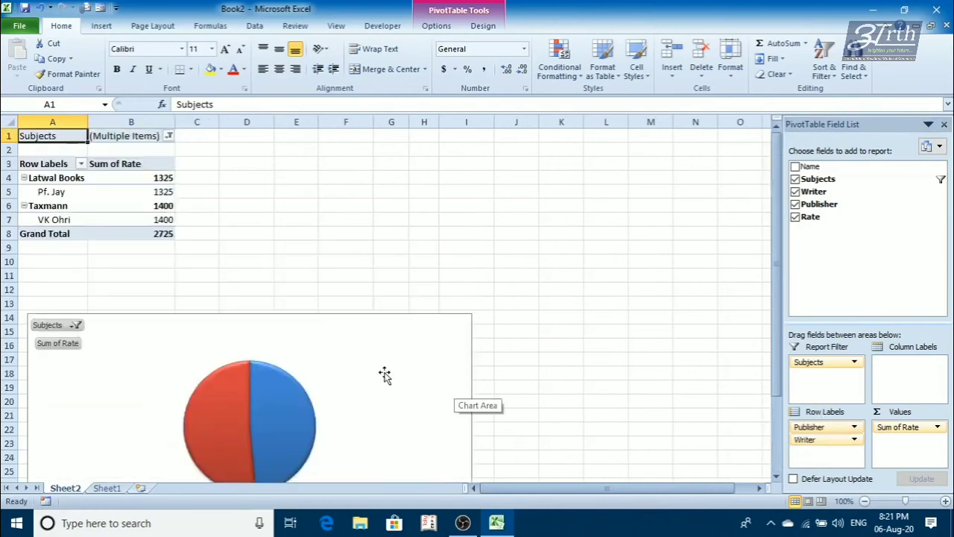
- Add Finance to the subjects included in the report filter
click(170, 136)
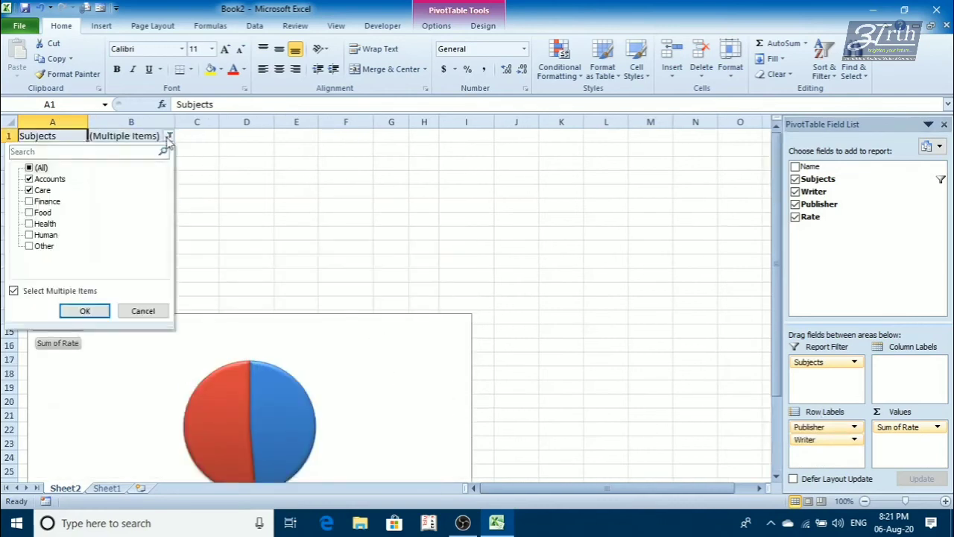
click(28, 202)
click(77, 310)
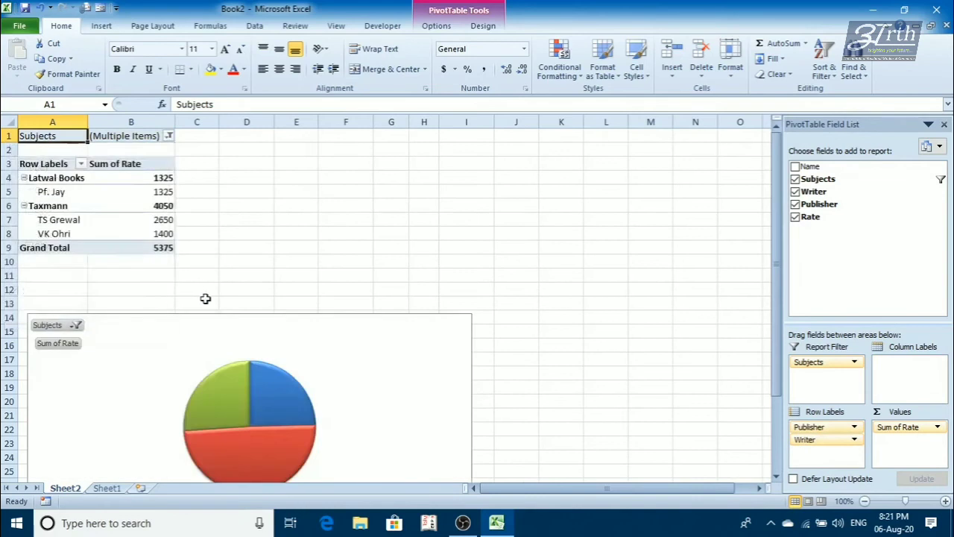
- Try several chart layouts on the pie PivotChart and apply the one with a title, percentage labels and a side legend
scroll(318, 301, down, 2)
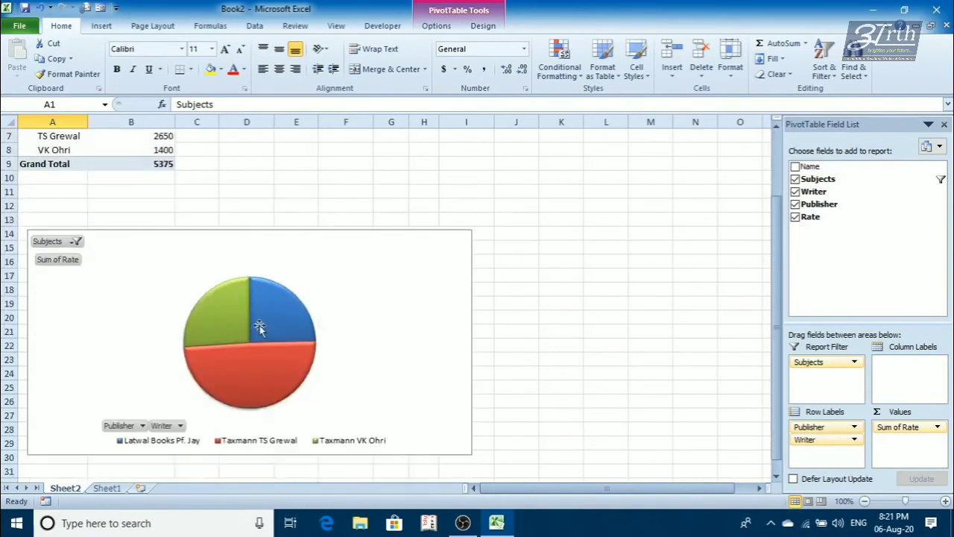
click(349, 249)
click(434, 25)
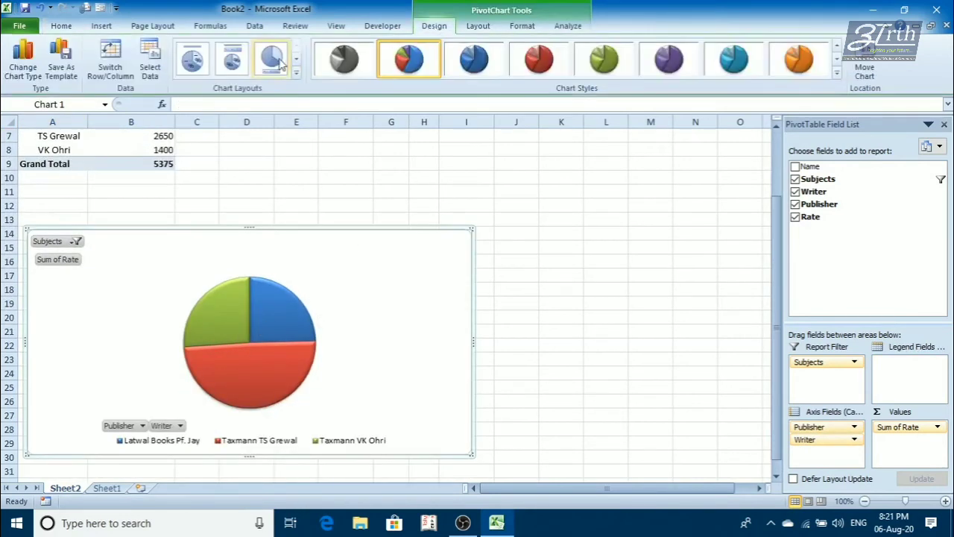
click(297, 77)
click(224, 60)
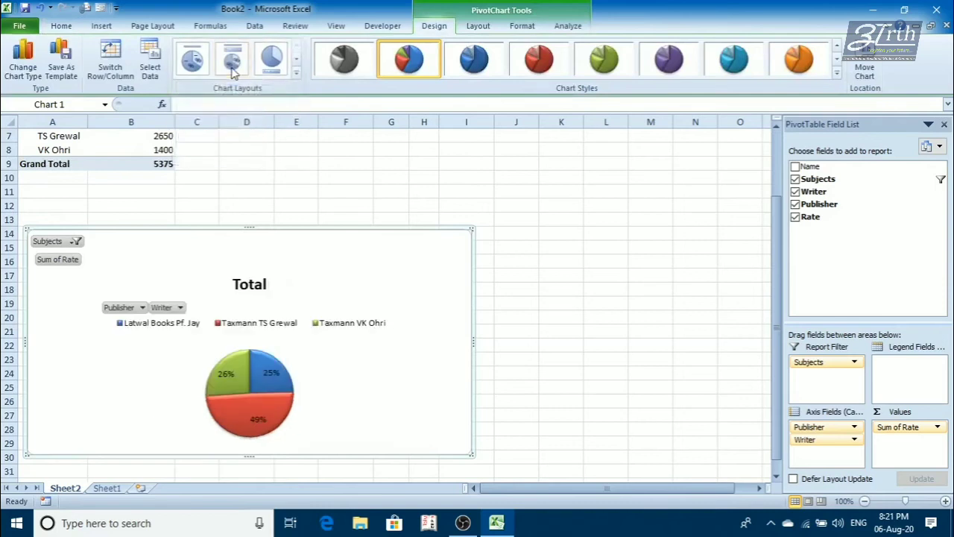
click(206, 63)
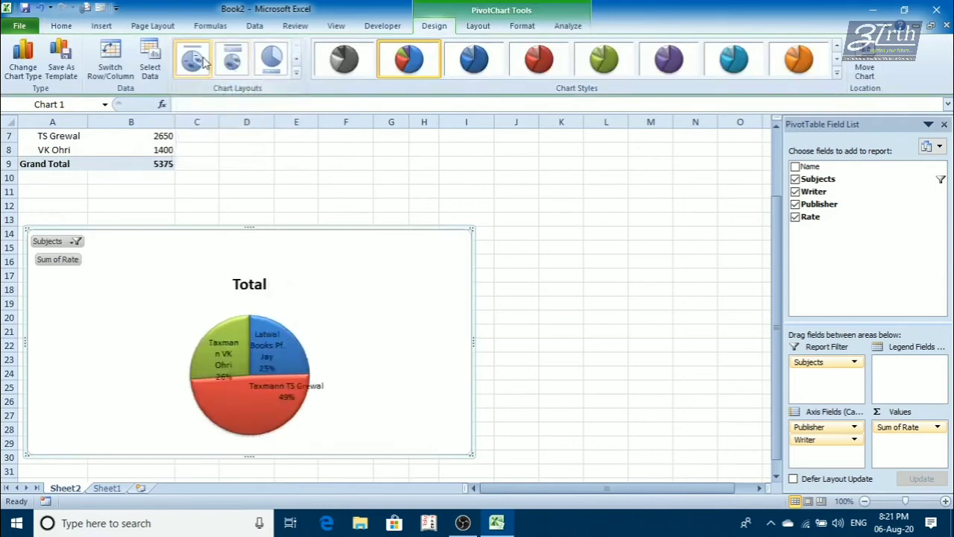
click(296, 75)
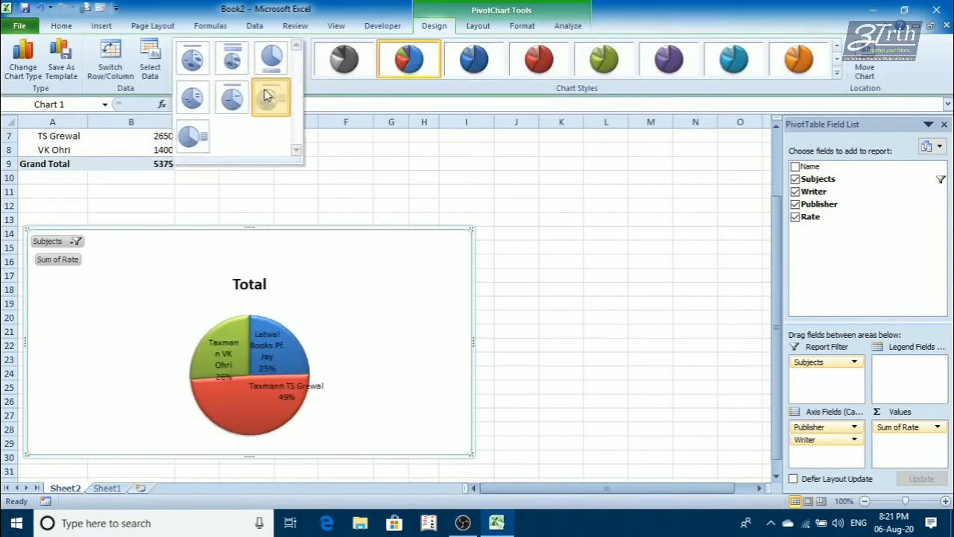
click(268, 95)
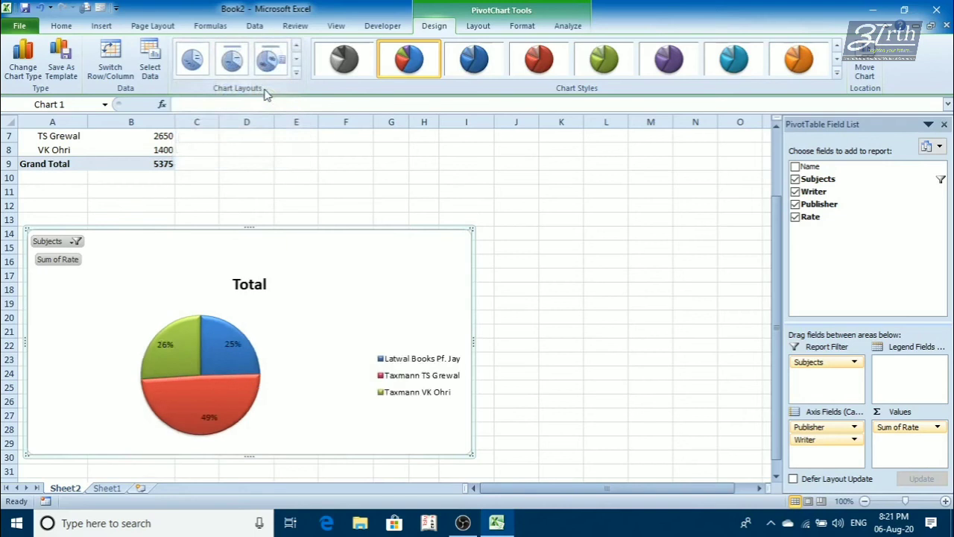
- Change the PivotChart's type to the first column subtype
click(24, 63)
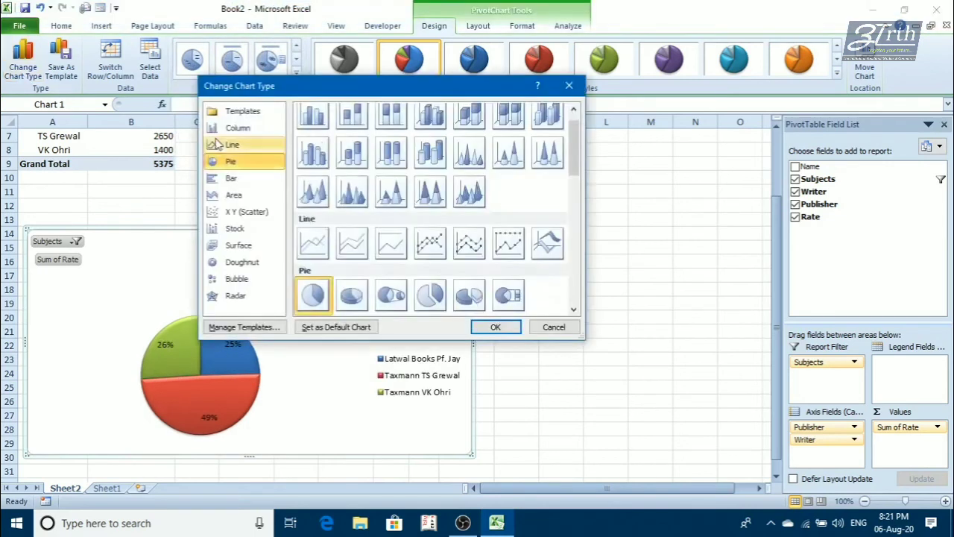
click(237, 131)
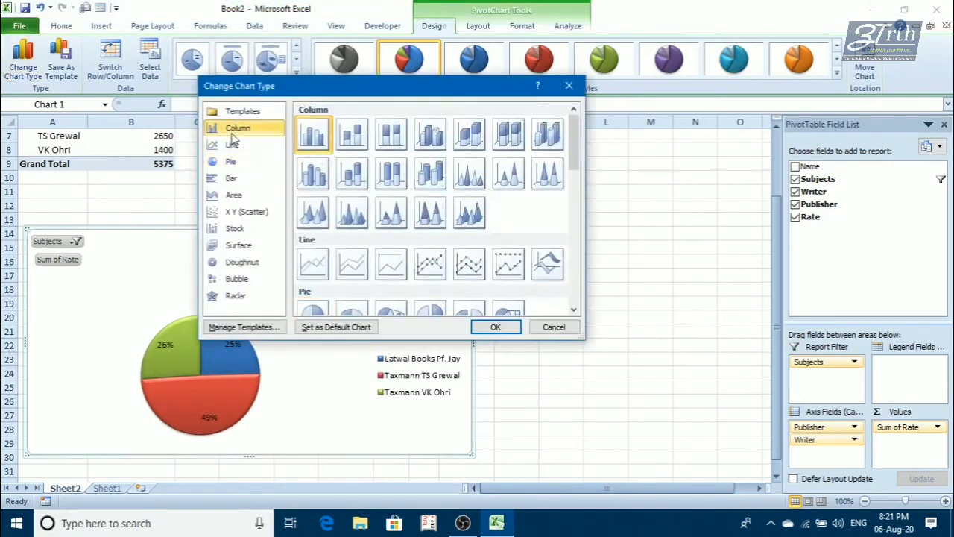
click(488, 328)
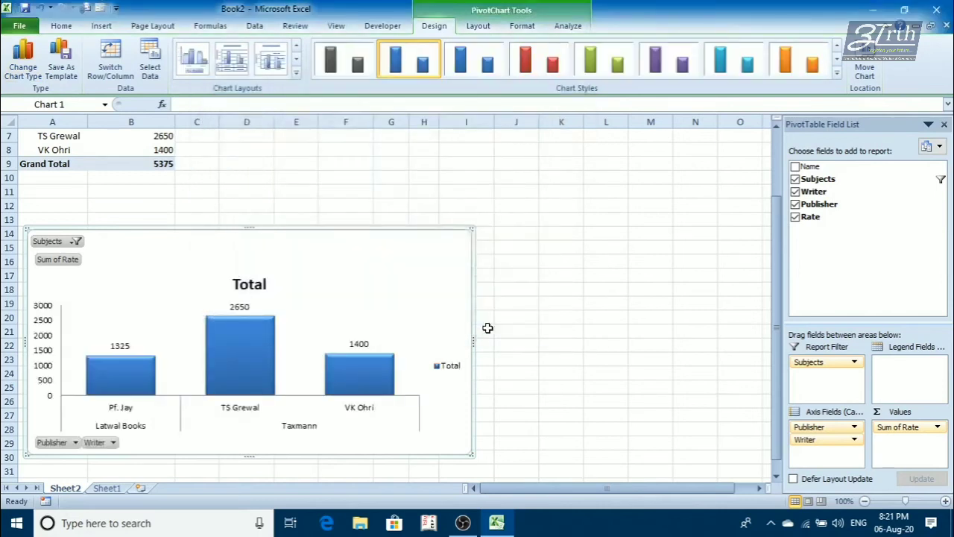
- Move the Publisher field from the axis fields to the legend fields, leaving Writer on the axis
scroll(488, 328, up, 2)
drag(827, 441, 898, 376)
scroll(589, 345, down, 2)
scroll(474, 375, up, 2)
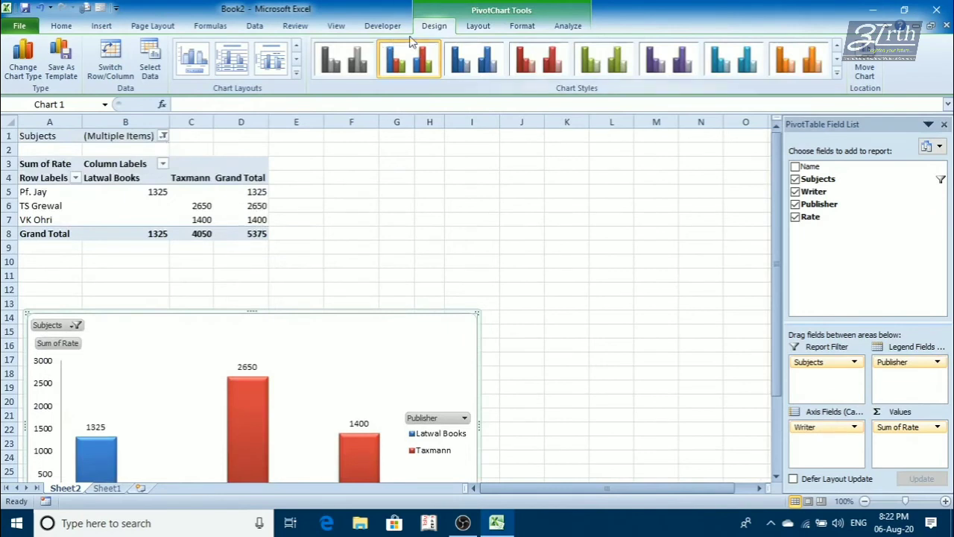
- Add a chart title to the PivotChart using the Above Chart option
click(472, 30)
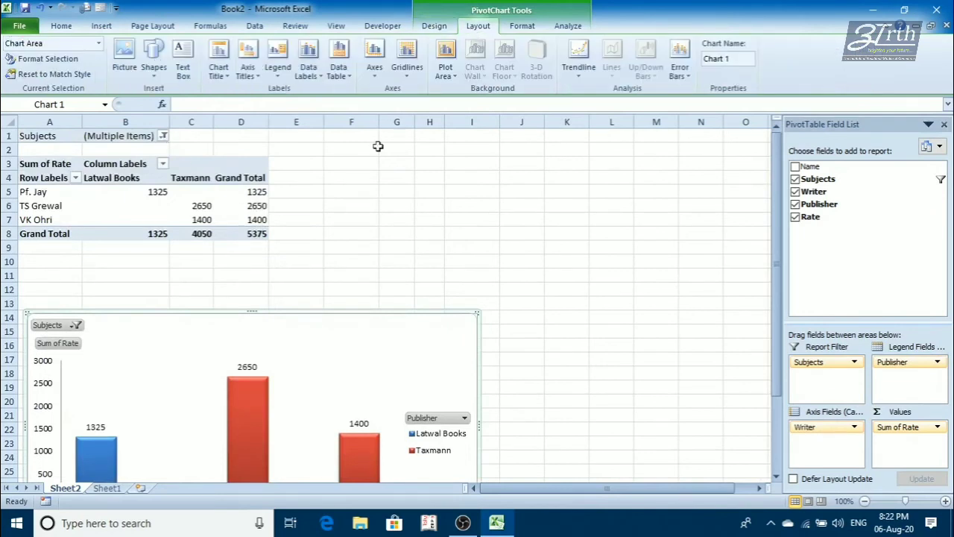
scroll(283, 337, down, 2)
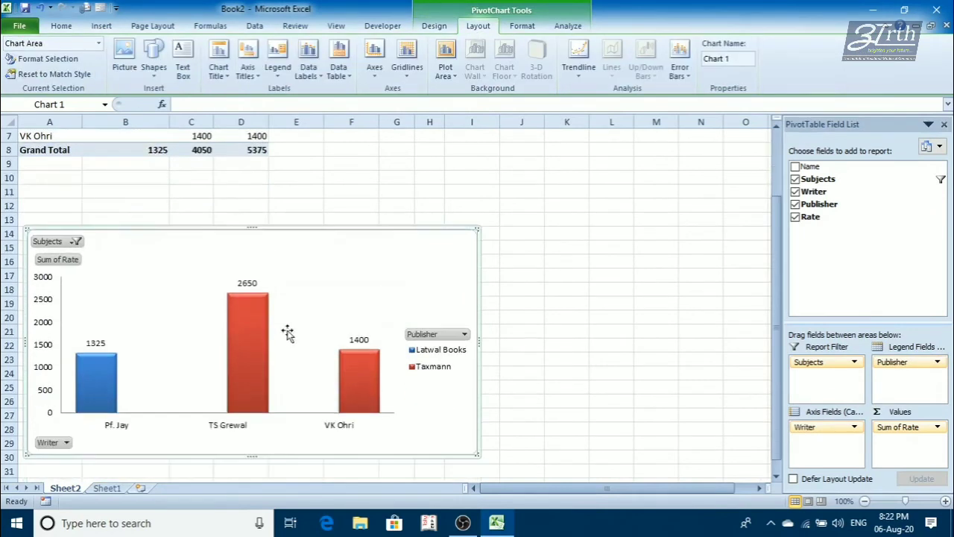
click(218, 71)
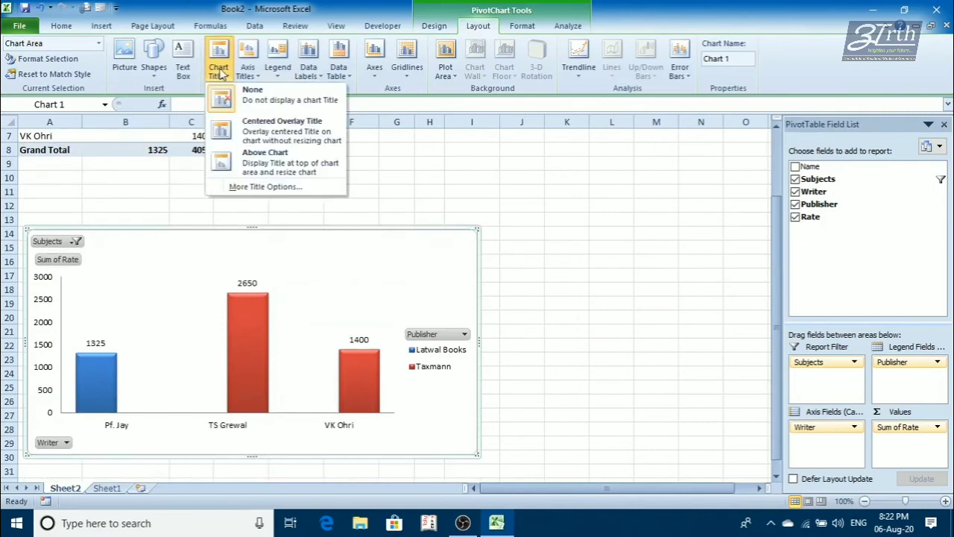
click(266, 166)
- Replace the chart title's placeholder text with "Books Data"
click(248, 286)
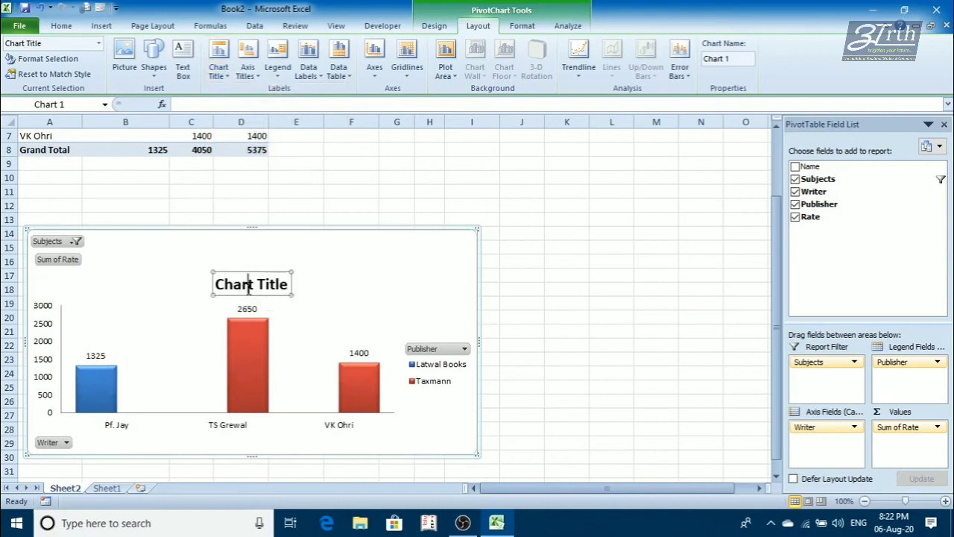
key(ctrl+a)
key(BackSpace)
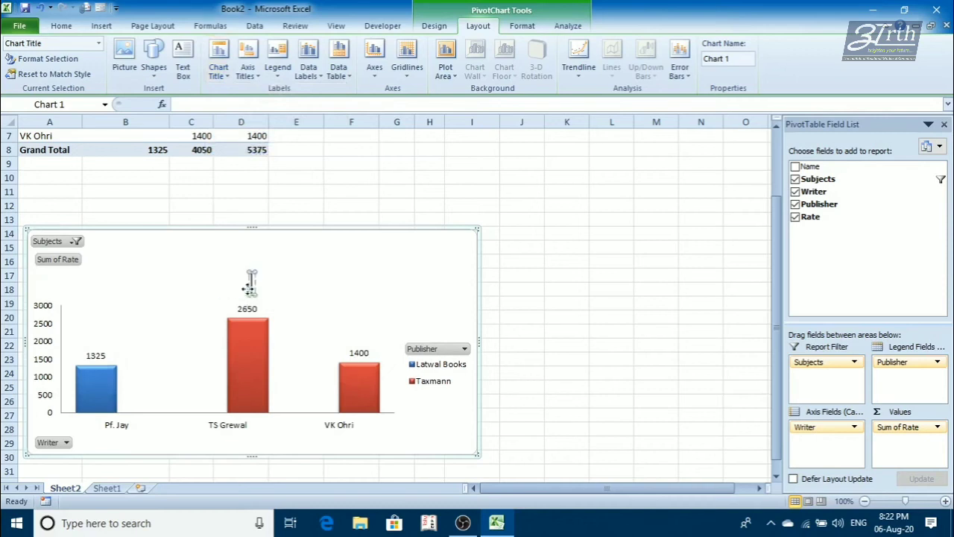
text(books data)
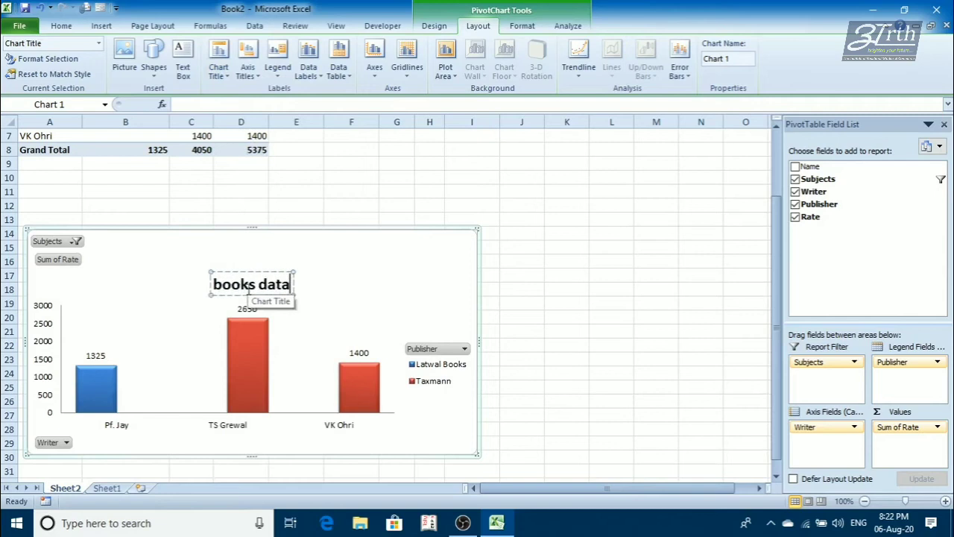
key(ctrl+a)
key(BackSpace)
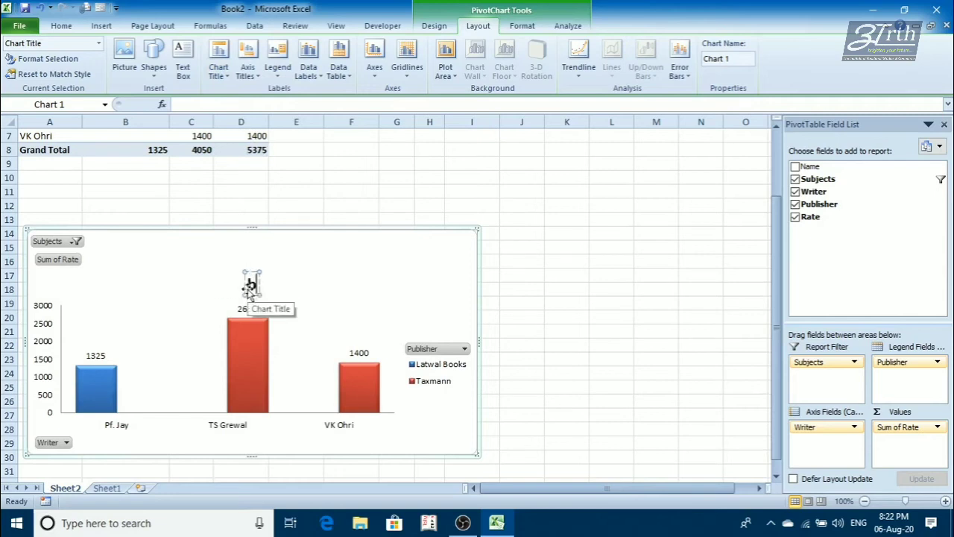
text(Books)
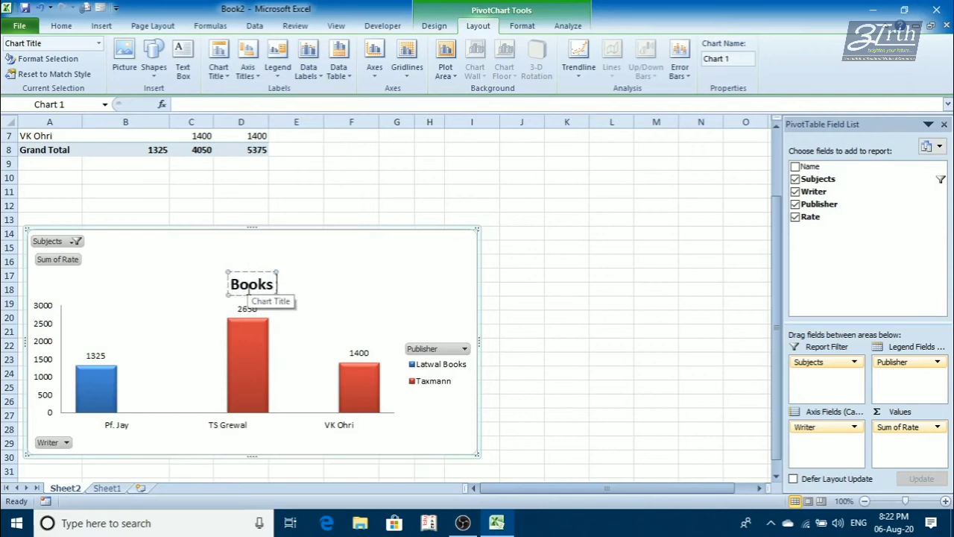
text( Dats)
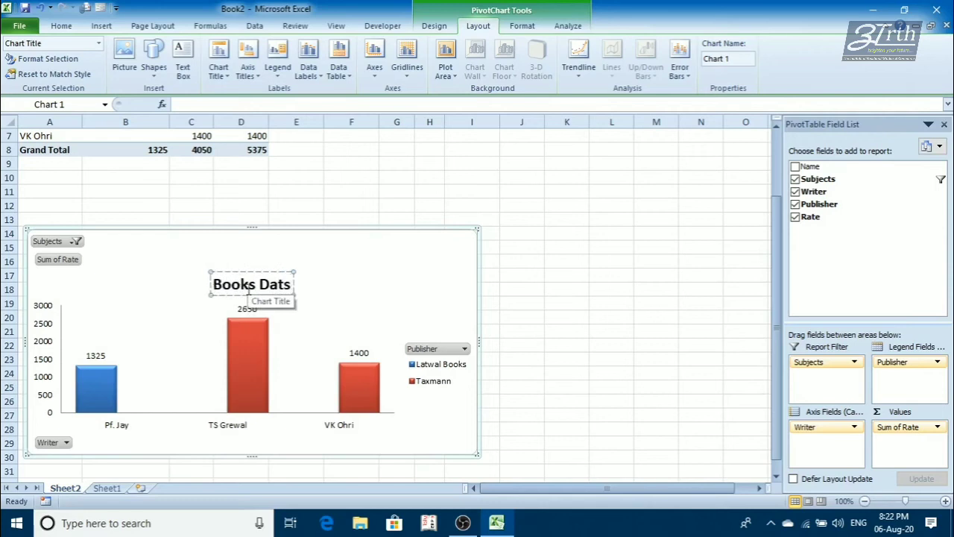
key(BackSpace)
text(a)
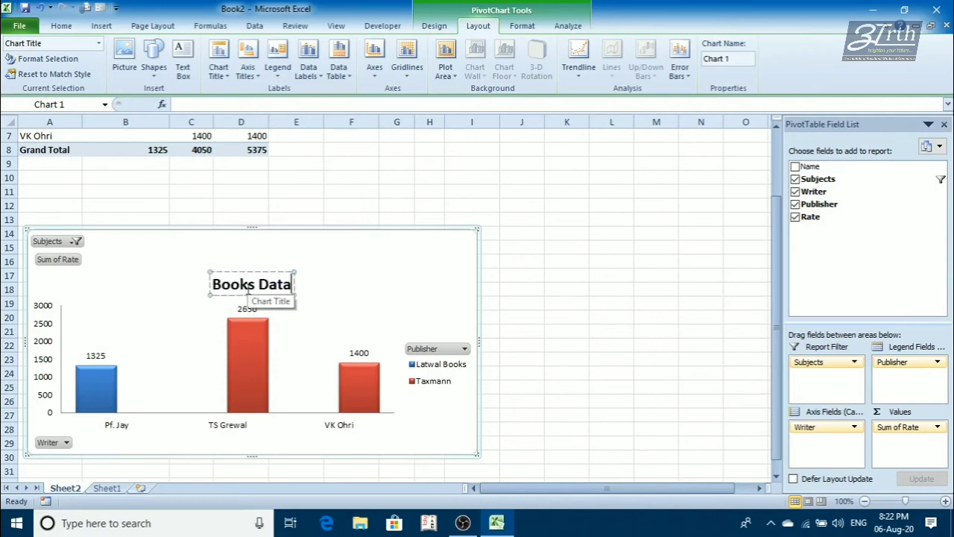
- Add a primary horizontal axis title placed below the axis
click(216, 68)
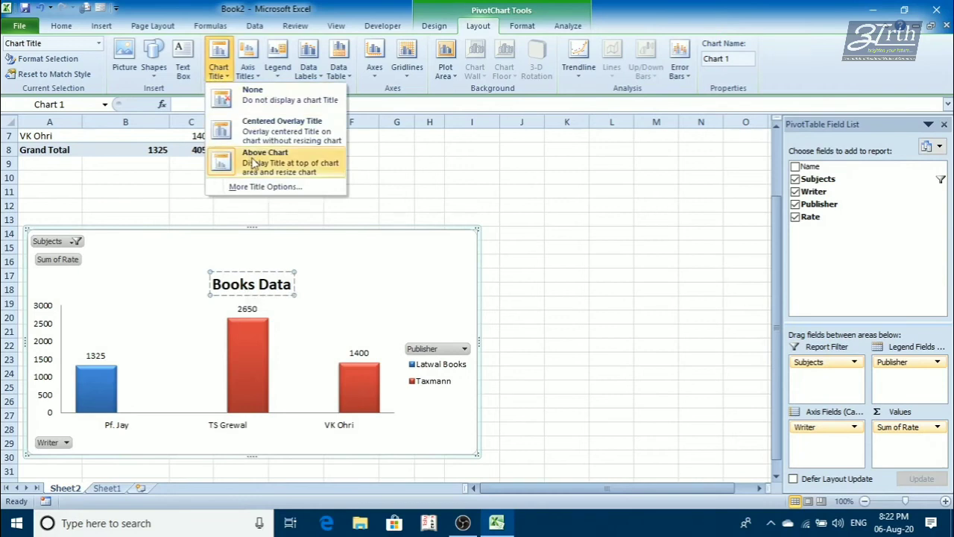
click(246, 72)
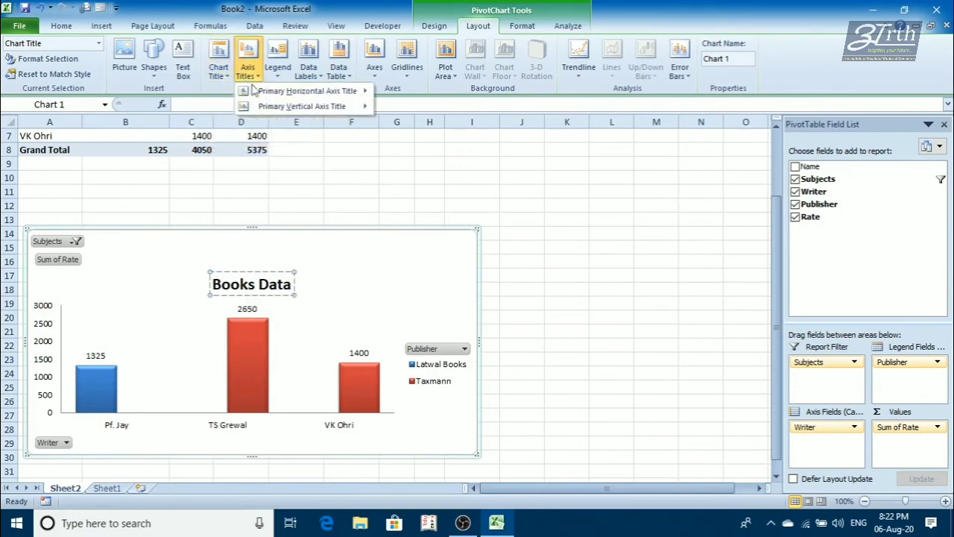
mouse_move(272, 91)
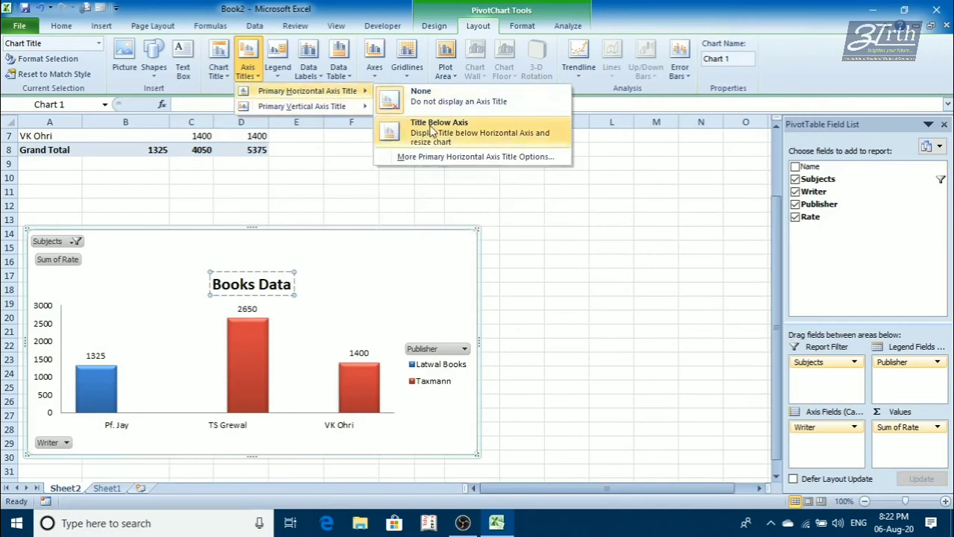
click(432, 131)
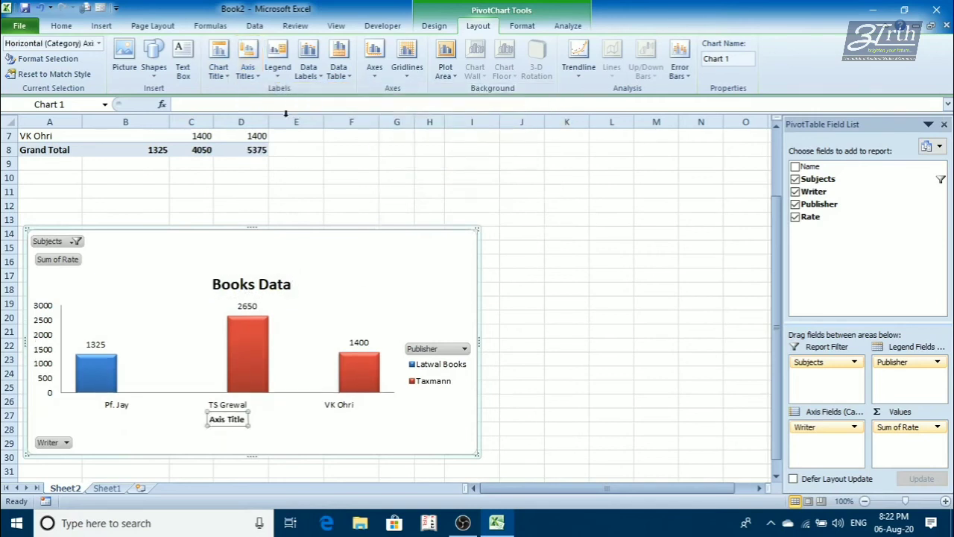
- Add a primary vertical axis title with vertical text and set it to "Price"
click(247, 60)
mouse_move(283, 106)
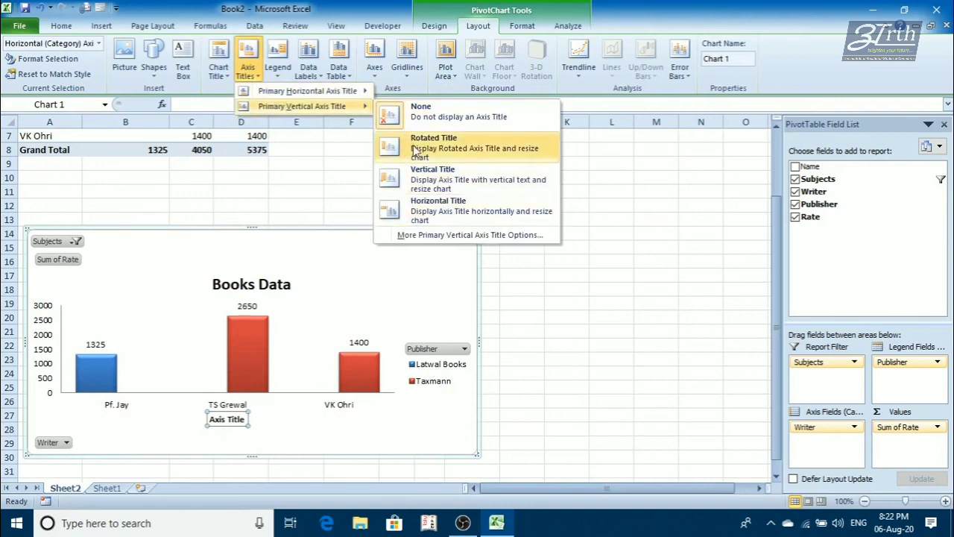
click(430, 181)
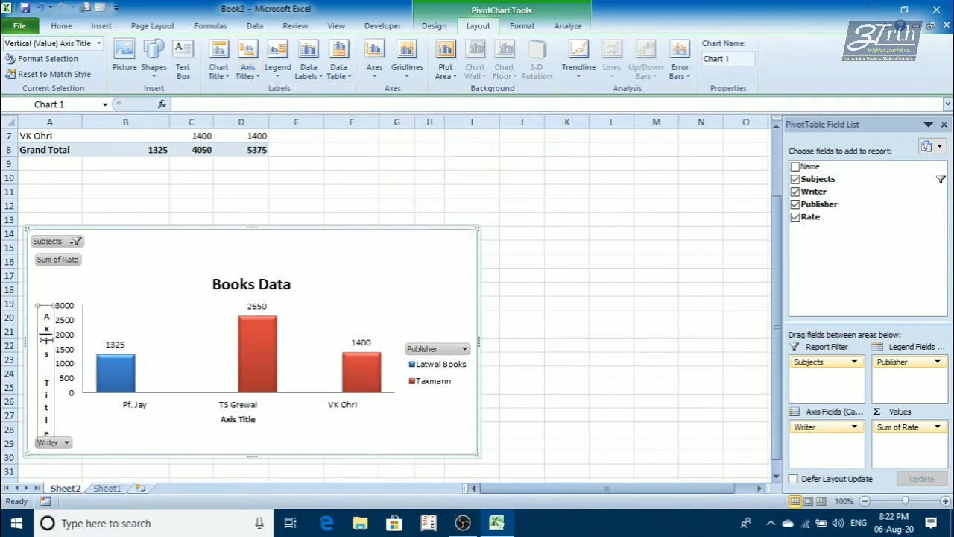
key(BackSpace)
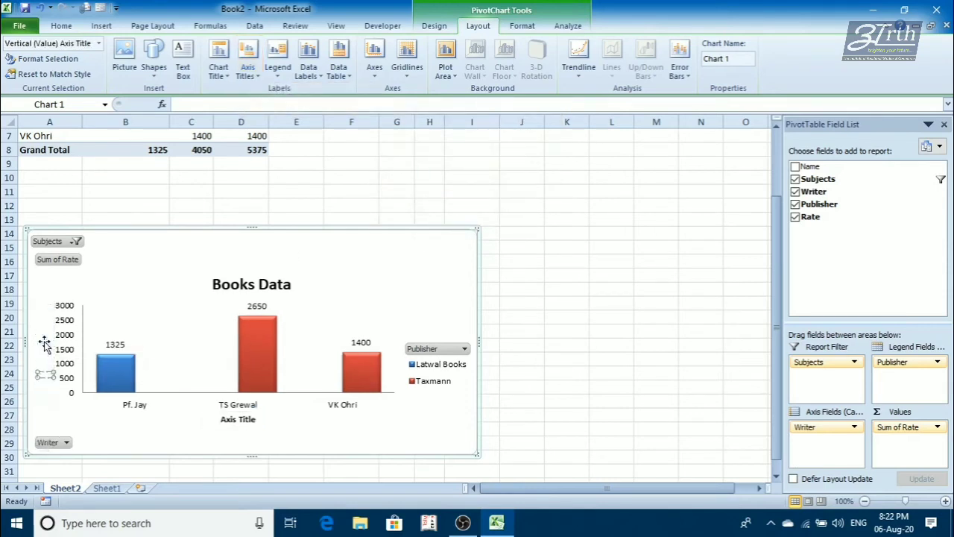
text(Price)
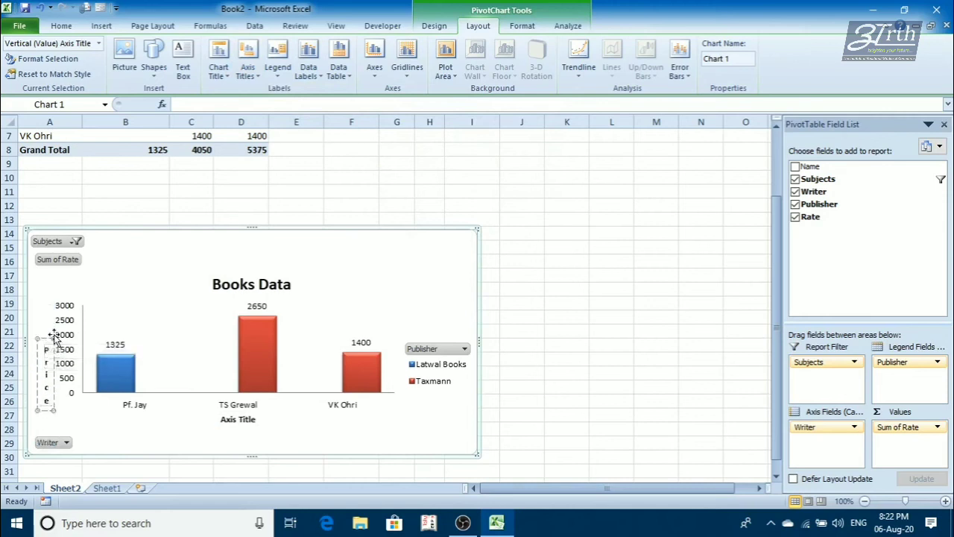
- Replace the horizontal axis title's placeholder text with "Writer & Publisher"
click(228, 419)
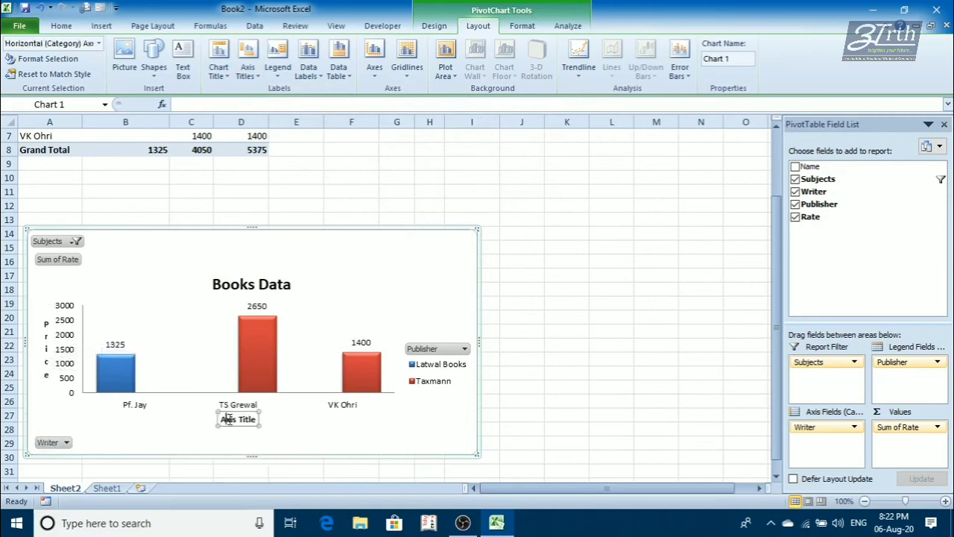
triple_click(229, 419)
key(BackSpace)
text(Writer)
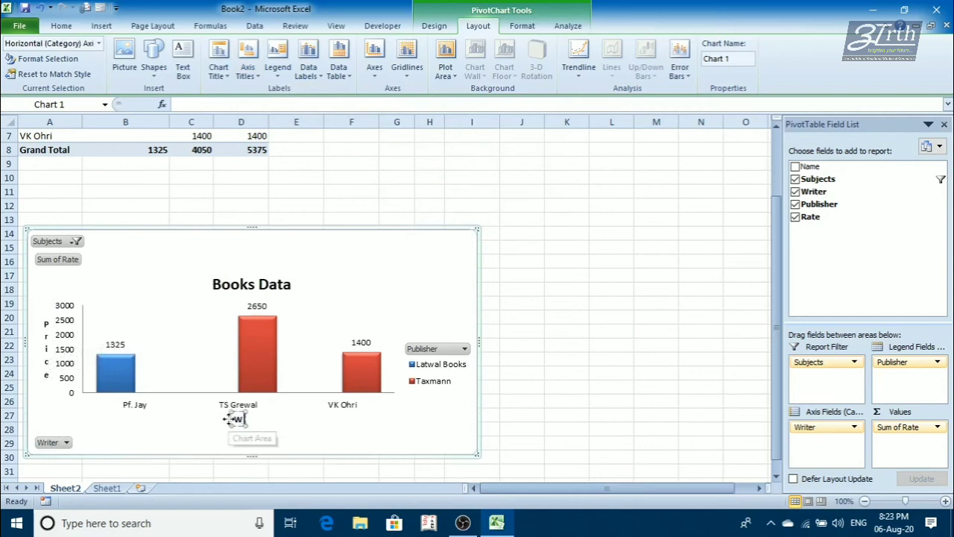
text( &)
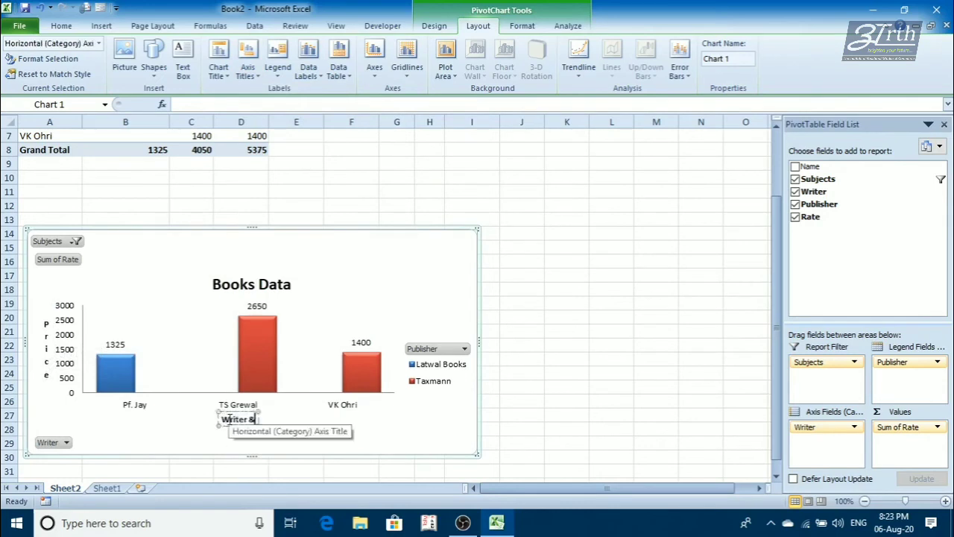
text( Publisher)
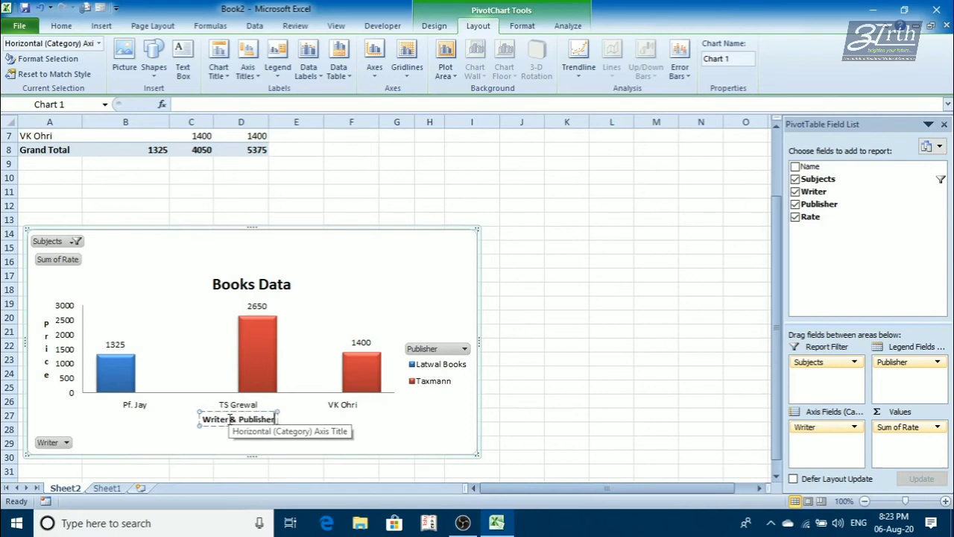
click(419, 404)
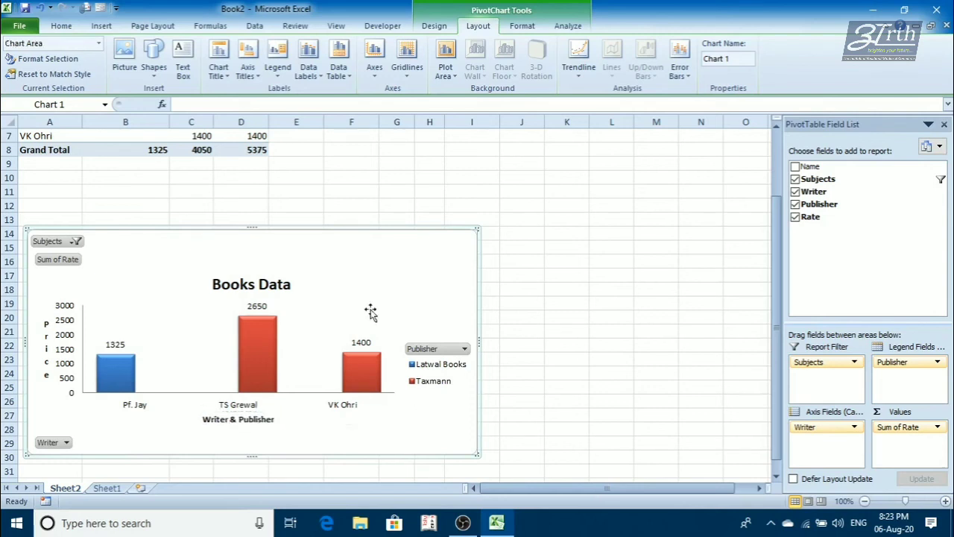
click(282, 75)
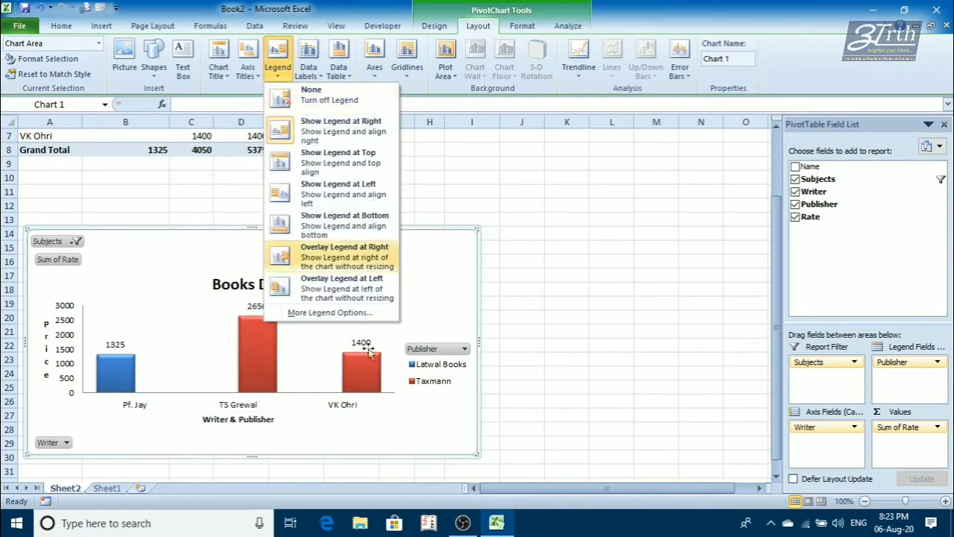
click(571, 348)
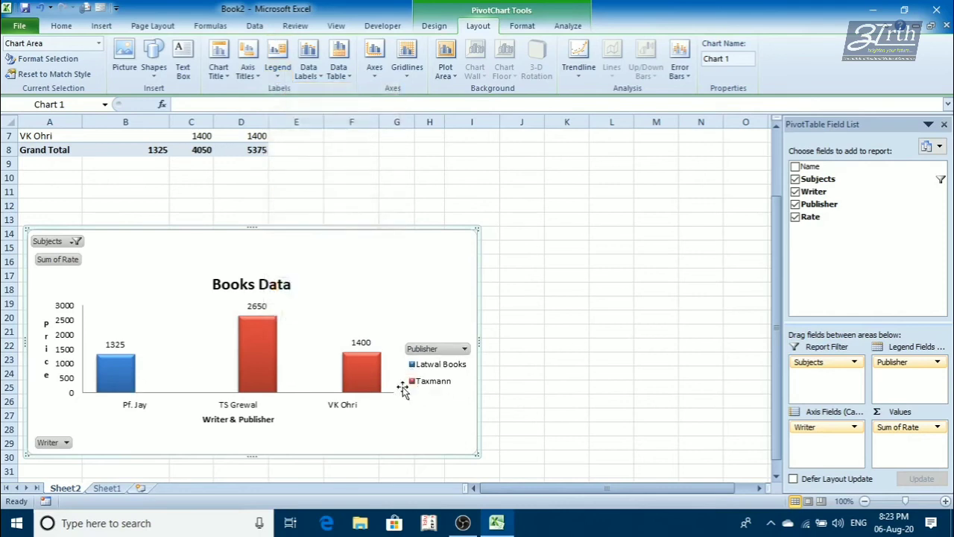
- Try the chart legend at the top, and place it at the chart's left side instead
click(278, 71)
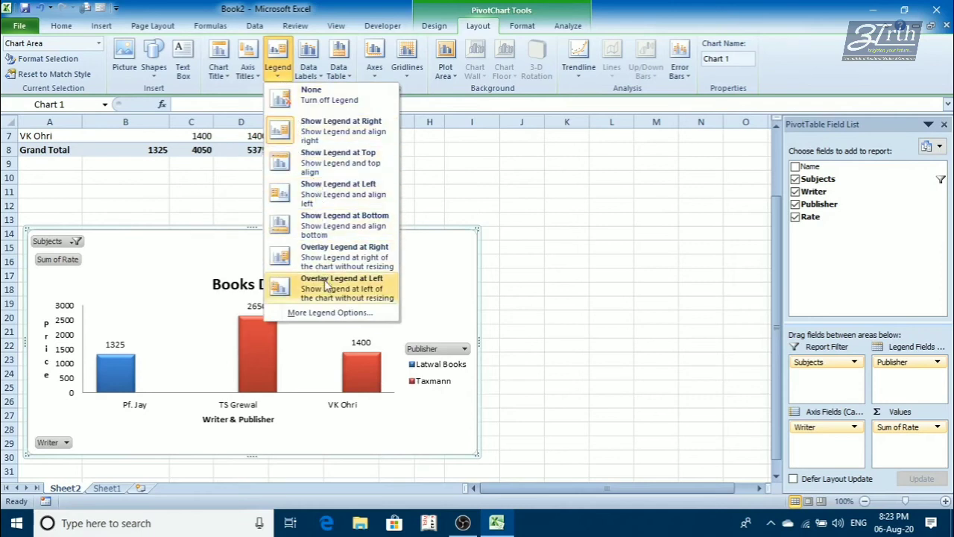
click(328, 170)
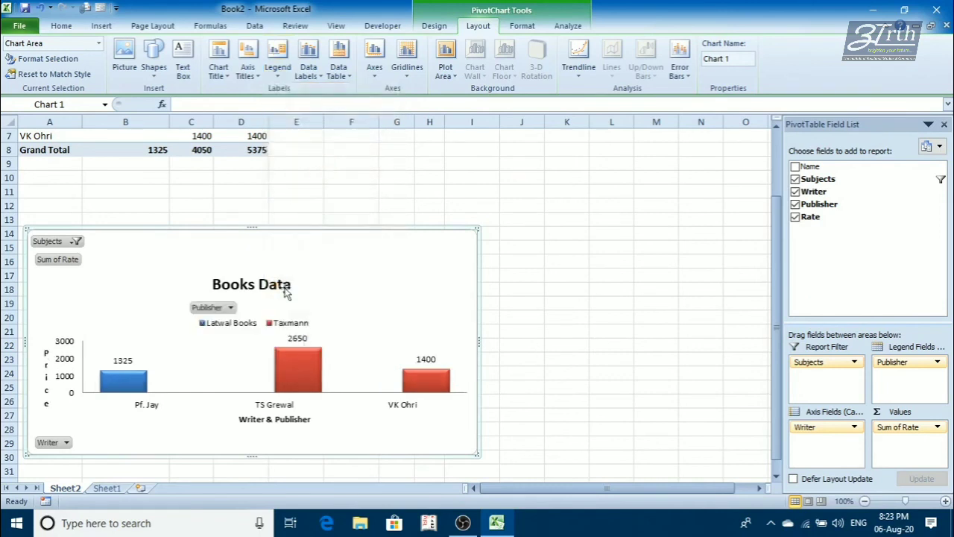
click(277, 61)
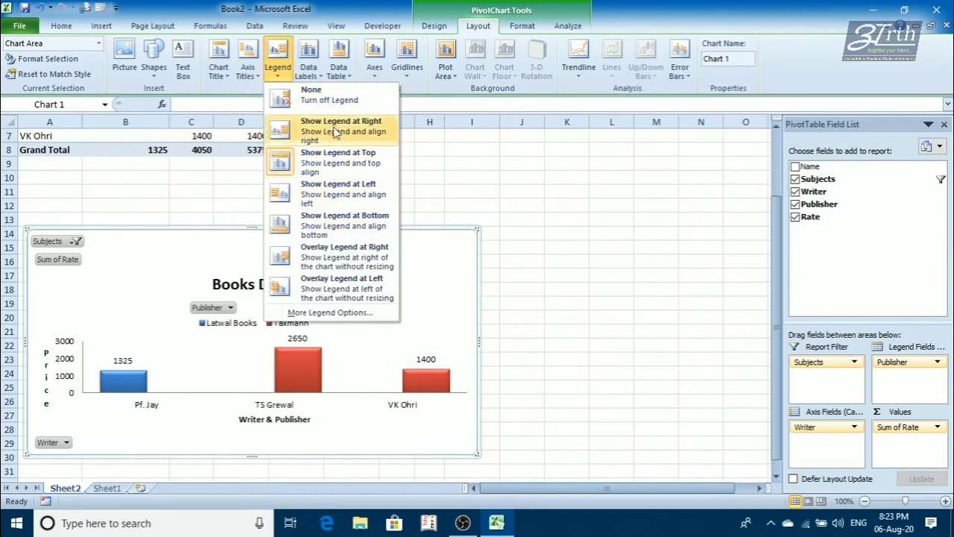
click(321, 190)
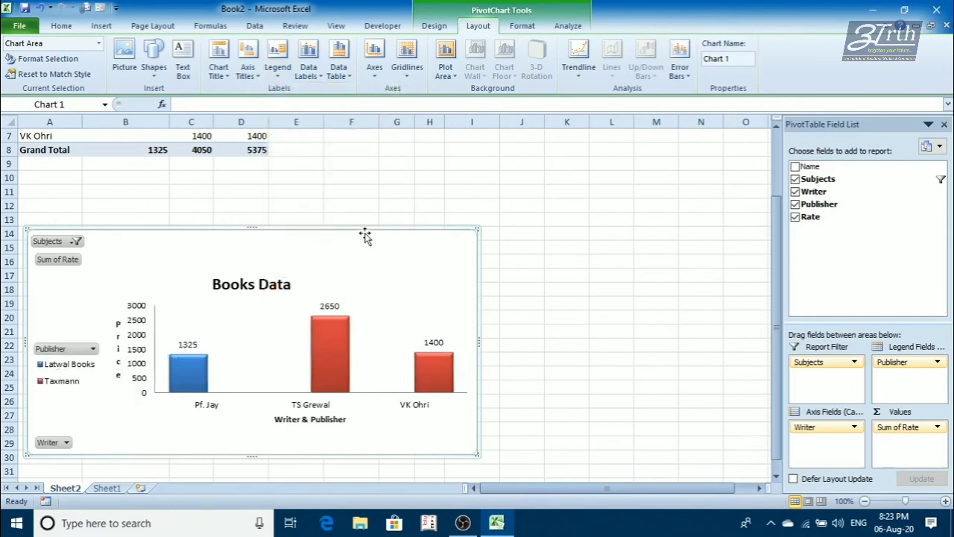
- Move the chart clear of the PivotTable and set the Subjects report filter to show all subjects
drag(362, 238, 523, 188)
scroll(506, 232, up, 2)
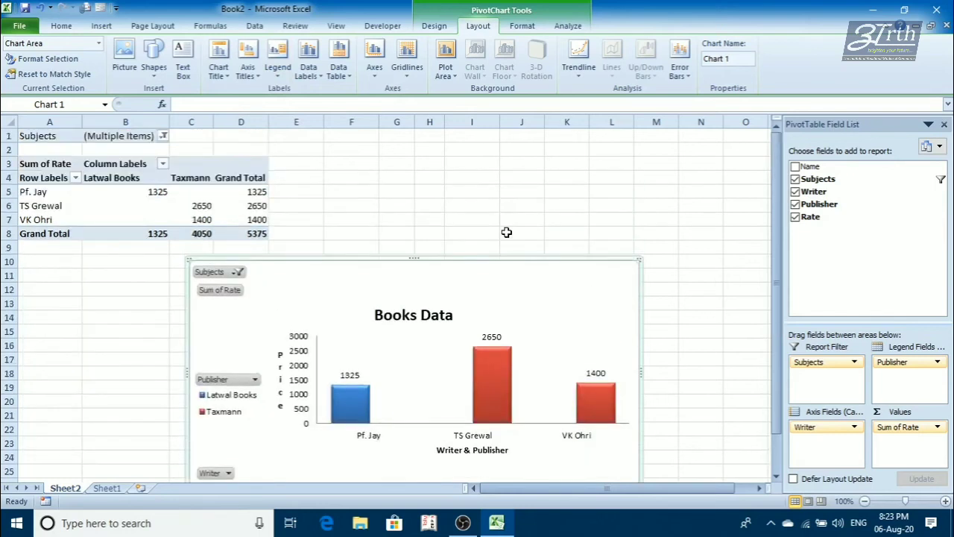
click(172, 206)
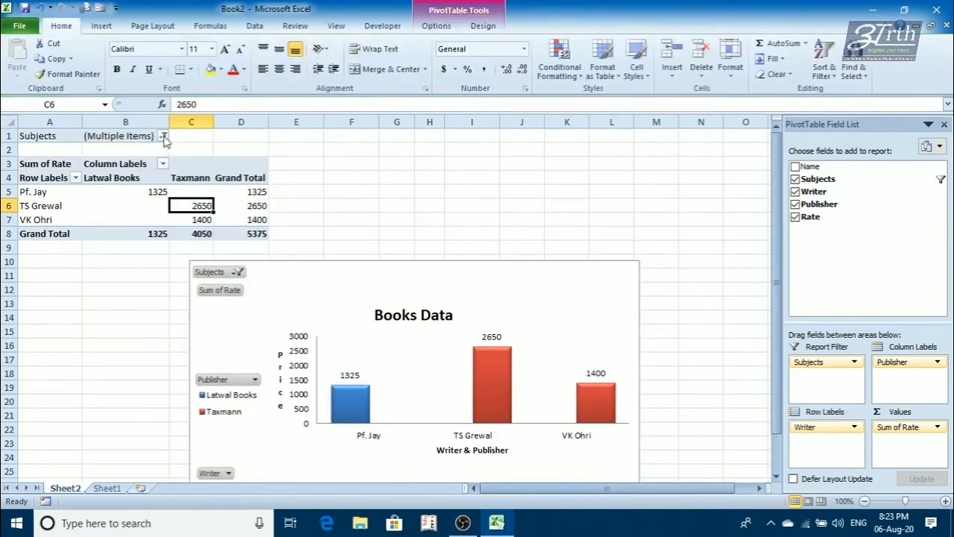
click(162, 137)
click(25, 168)
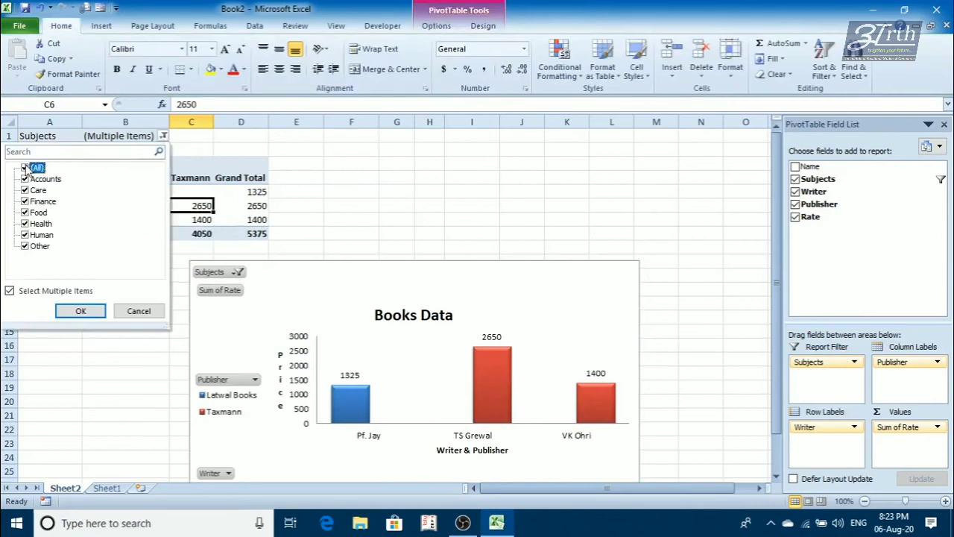
click(81, 310)
- Move the chart up and to the right, and widen it to column O
drag(351, 280, 421, 231)
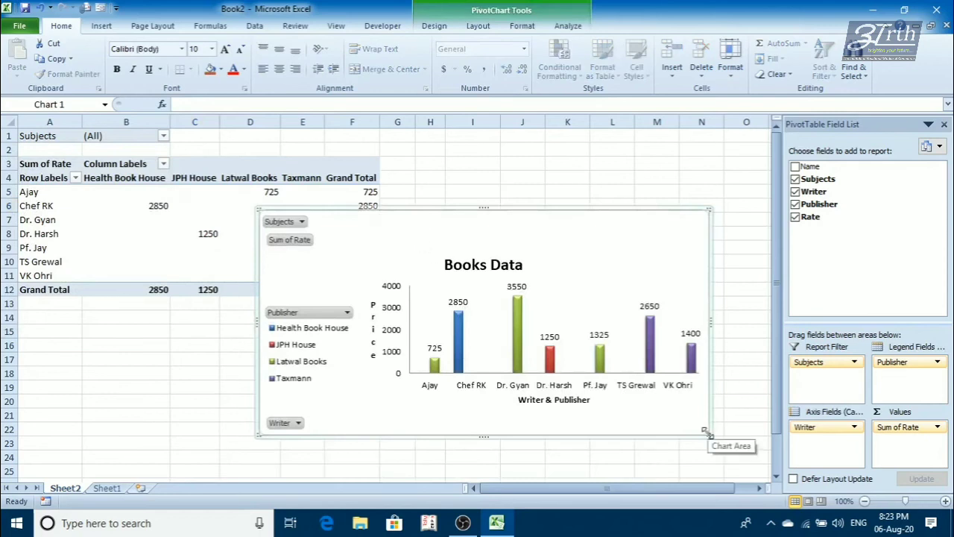
drag(705, 431, 760, 430)
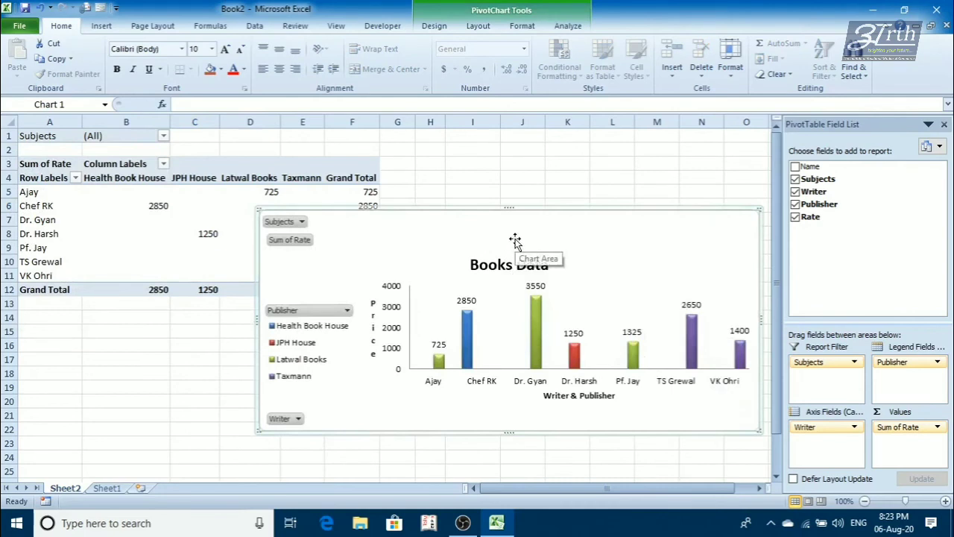
- Try the Center, Inside End and Inside Base data label positions, and return the labels to Outside End
click(470, 28)
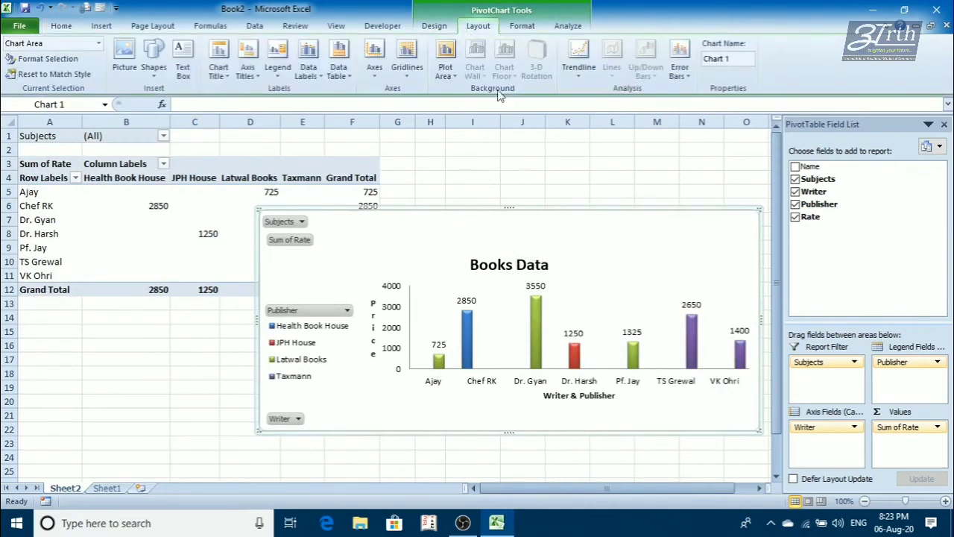
click(304, 73)
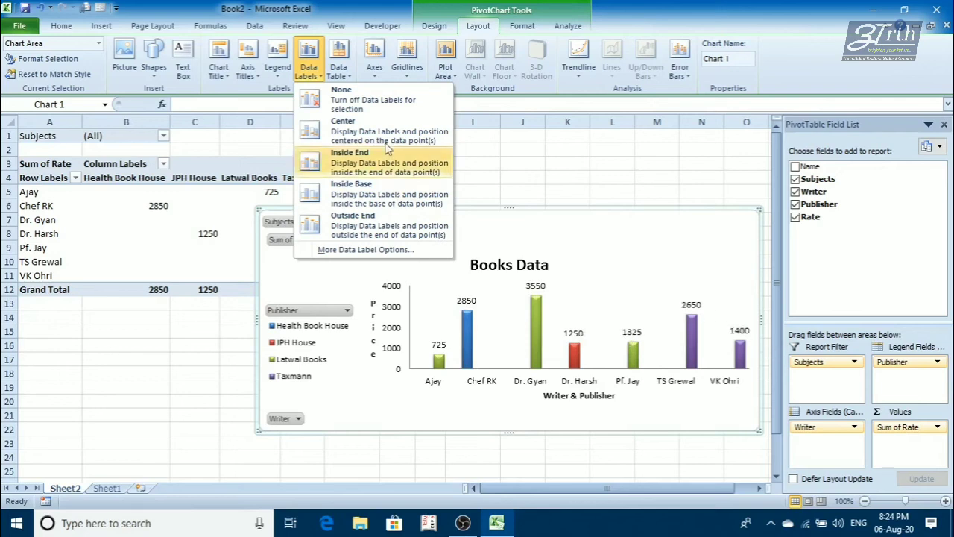
click(347, 132)
click(309, 67)
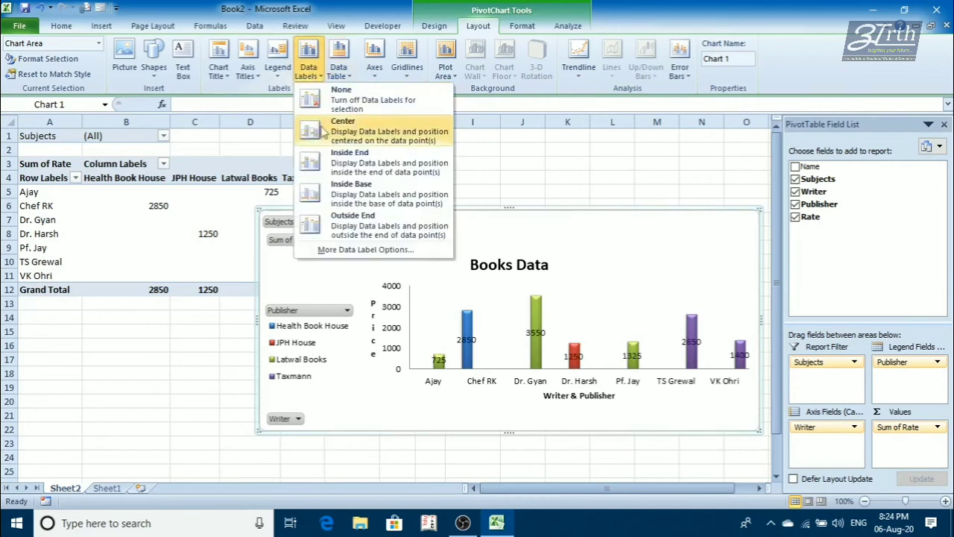
click(328, 160)
click(309, 69)
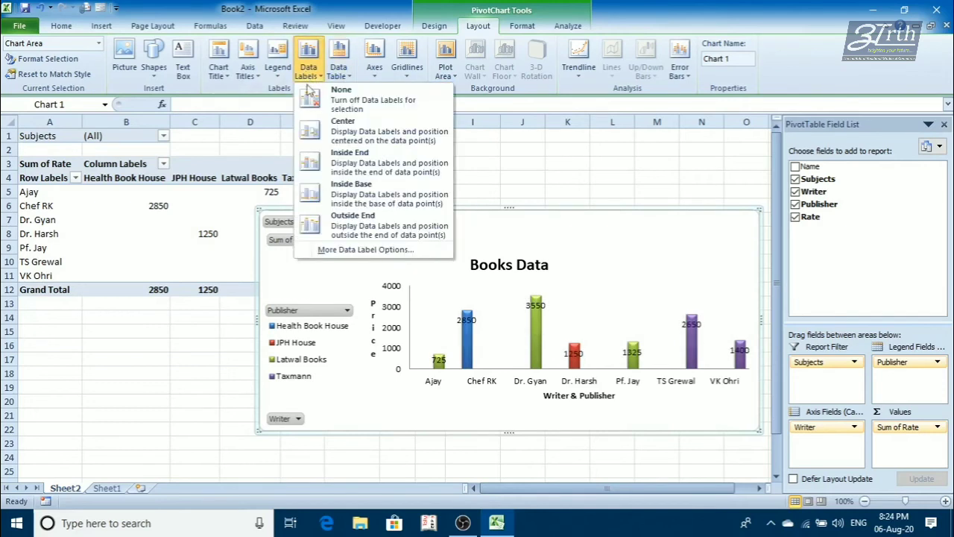
click(334, 192)
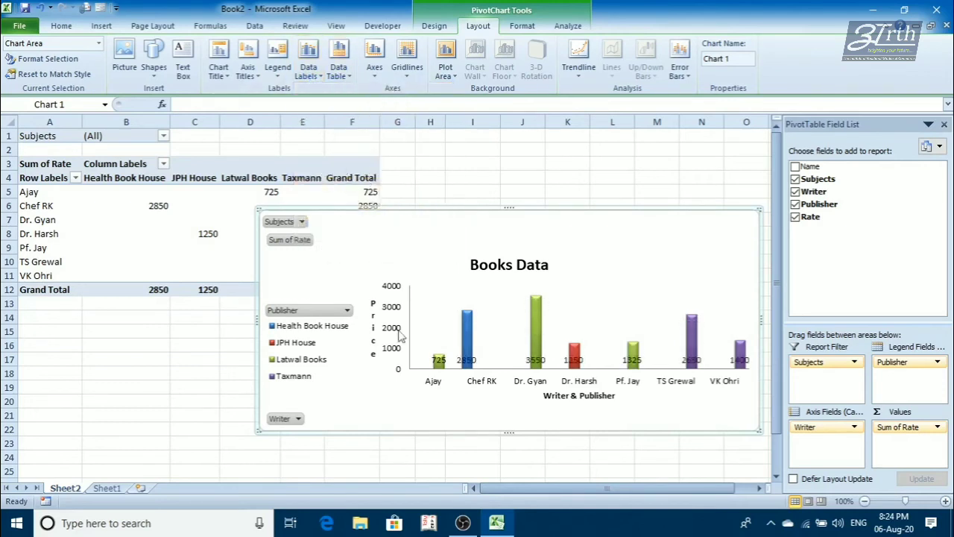
click(309, 69)
click(342, 226)
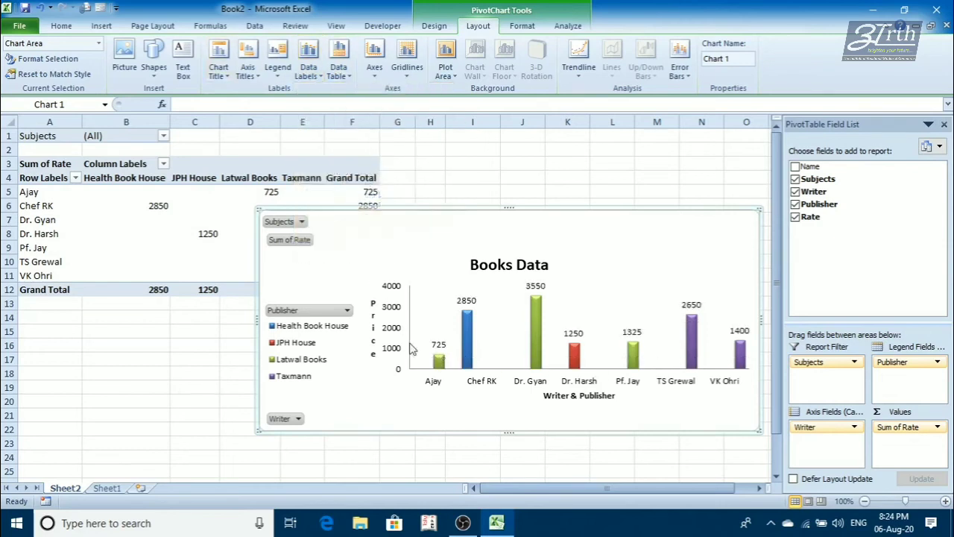
click(309, 69)
click(309, 69)
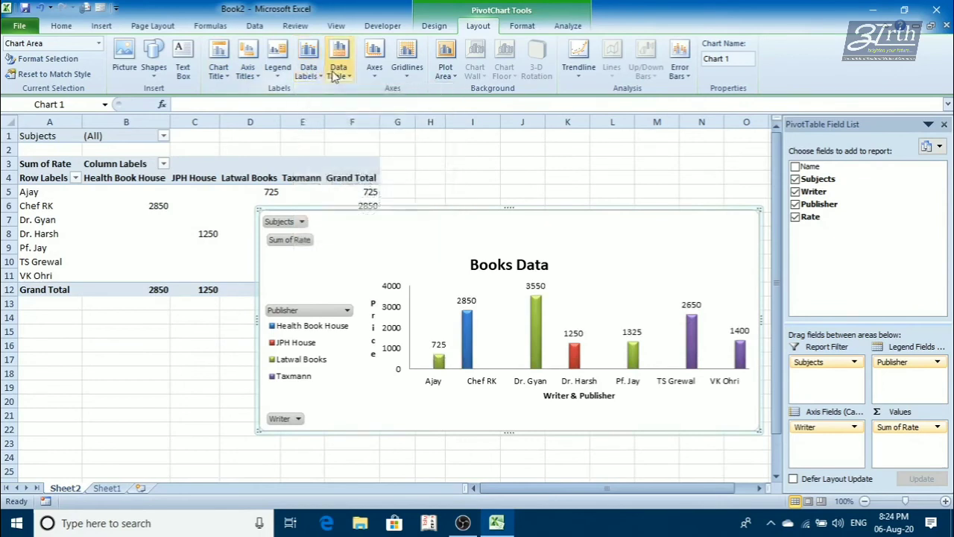
- Try a data table below the chart without and with legend keys, narrowing the chart meanwhile, and turn the table off
click(337, 73)
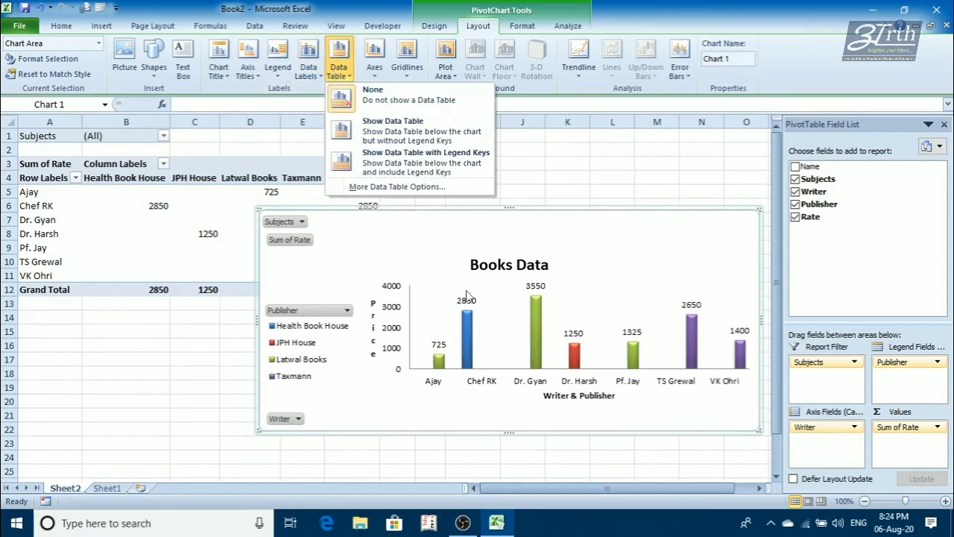
click(396, 126)
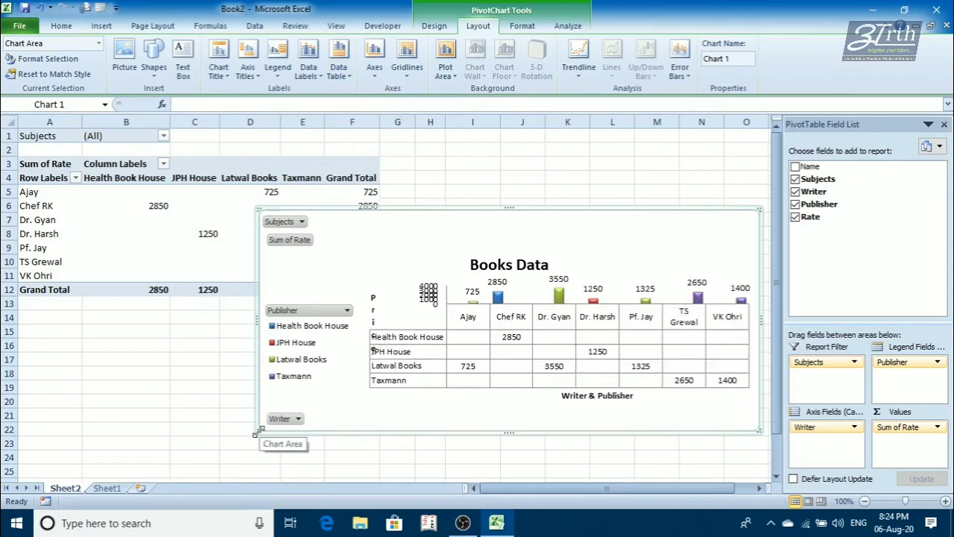
drag(257, 431, 385, 443)
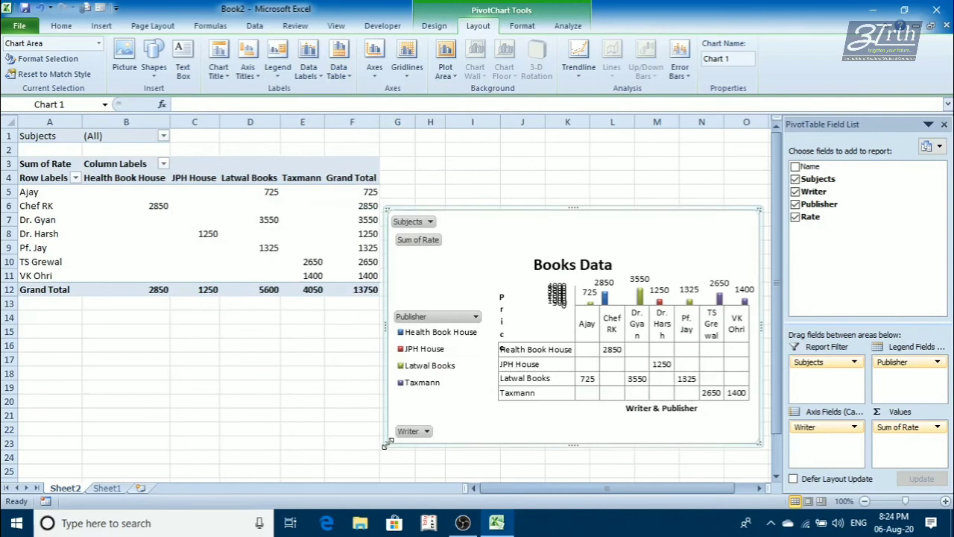
click(339, 72)
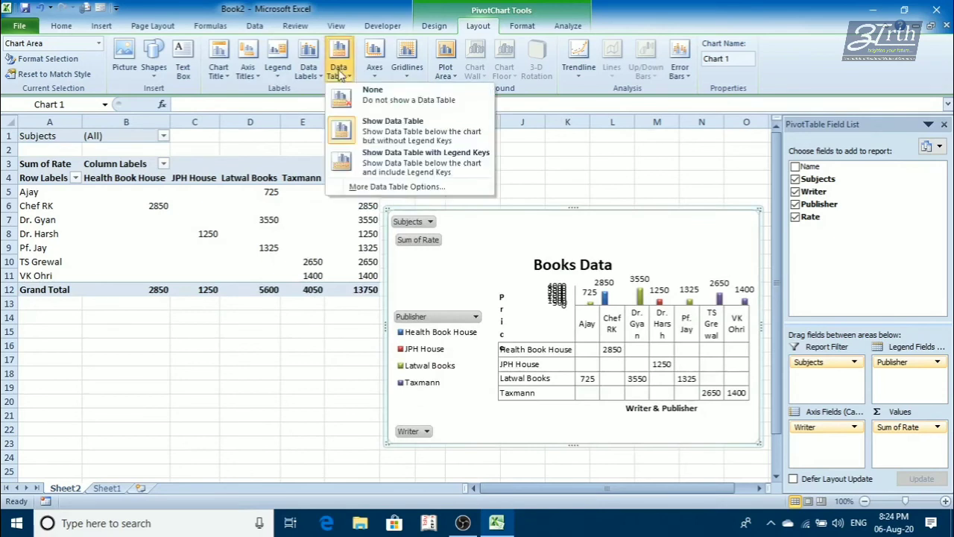
click(384, 175)
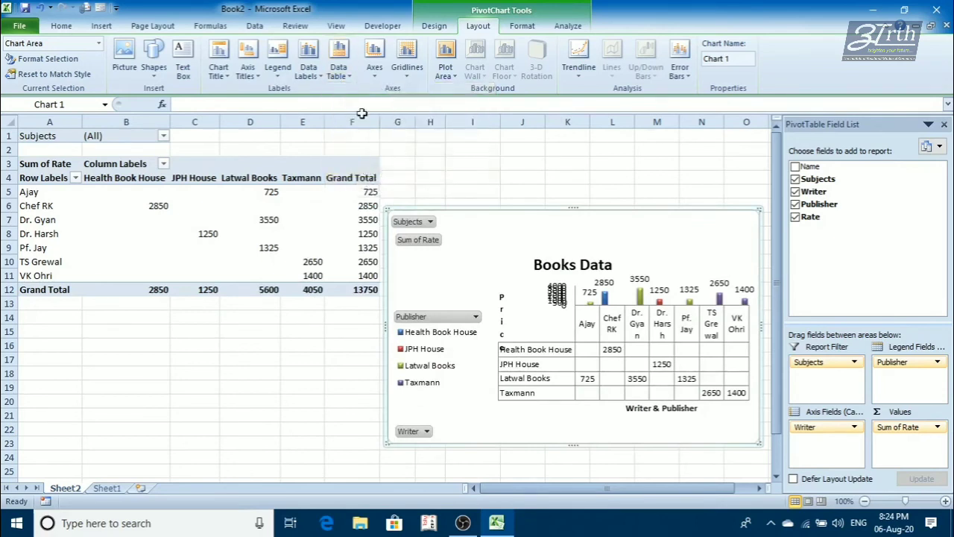
click(339, 75)
click(360, 96)
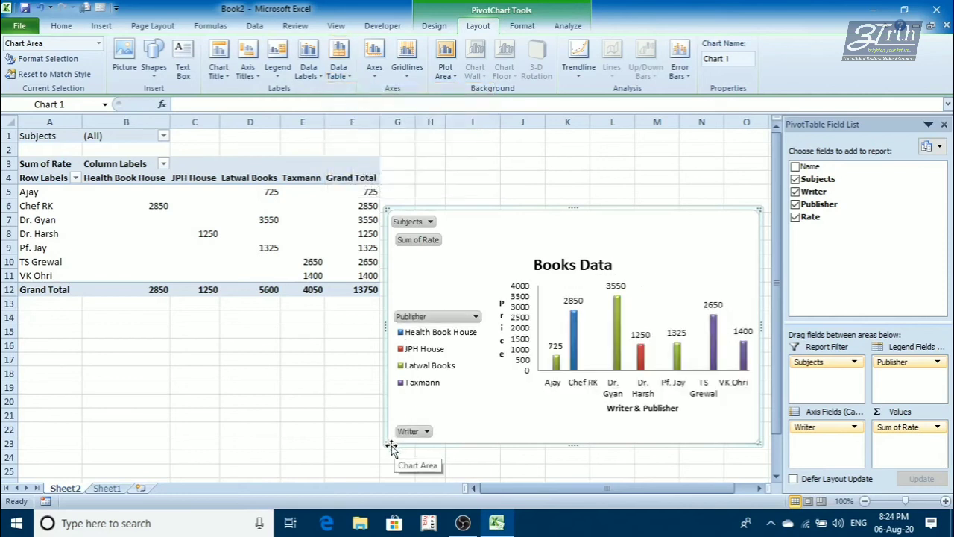
- Resize the chart from its lower-left corner and move it below the PivotTable
drag(386, 441, 381, 389)
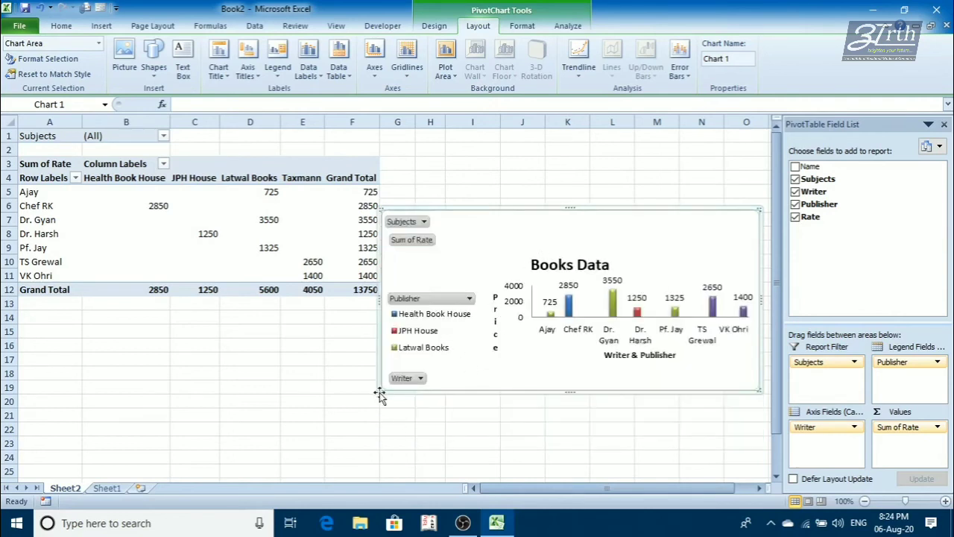
drag(379, 392, 314, 433)
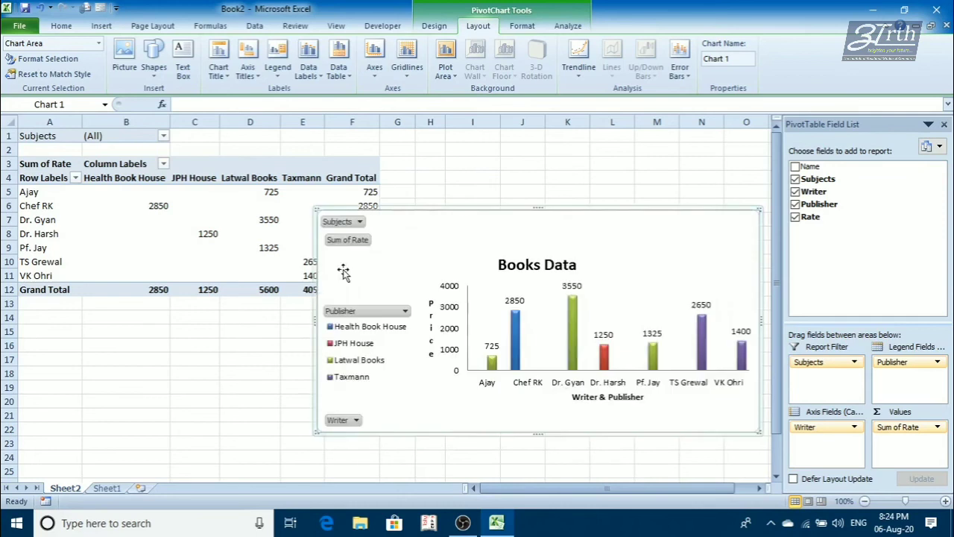
drag(346, 252, 51, 353)
scroll(187, 336, down, 1)
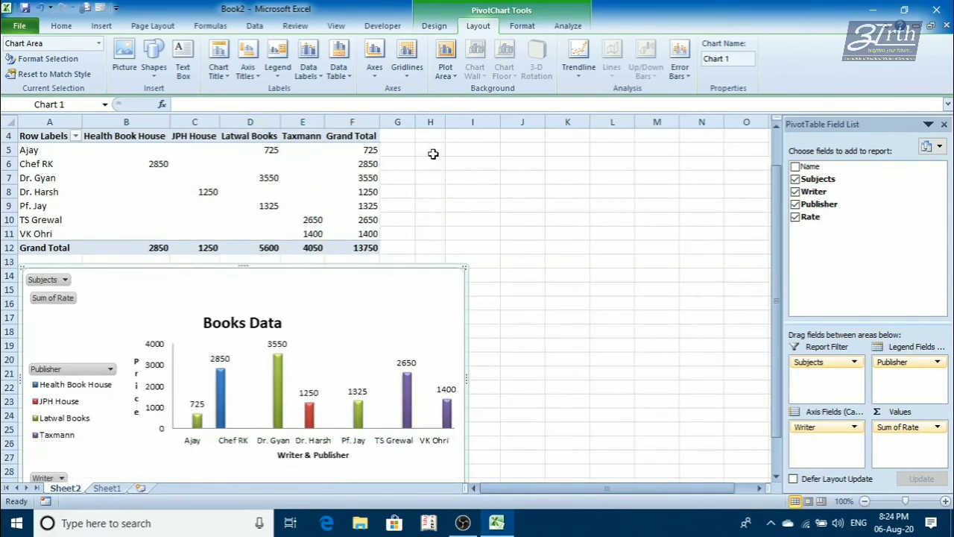
- Show the chart's primary vertical axis in thousands and set the primary horizontal axis to None
click(375, 69)
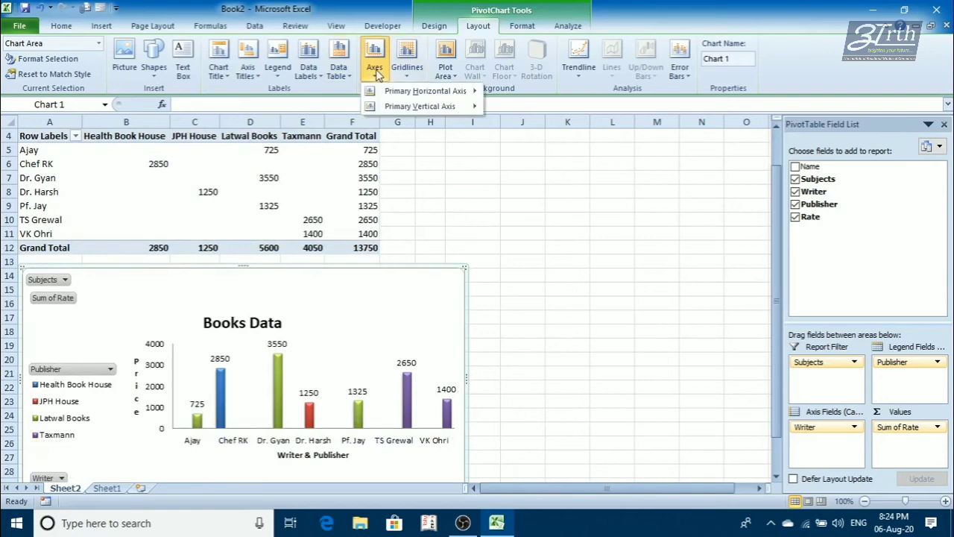
click(375, 69)
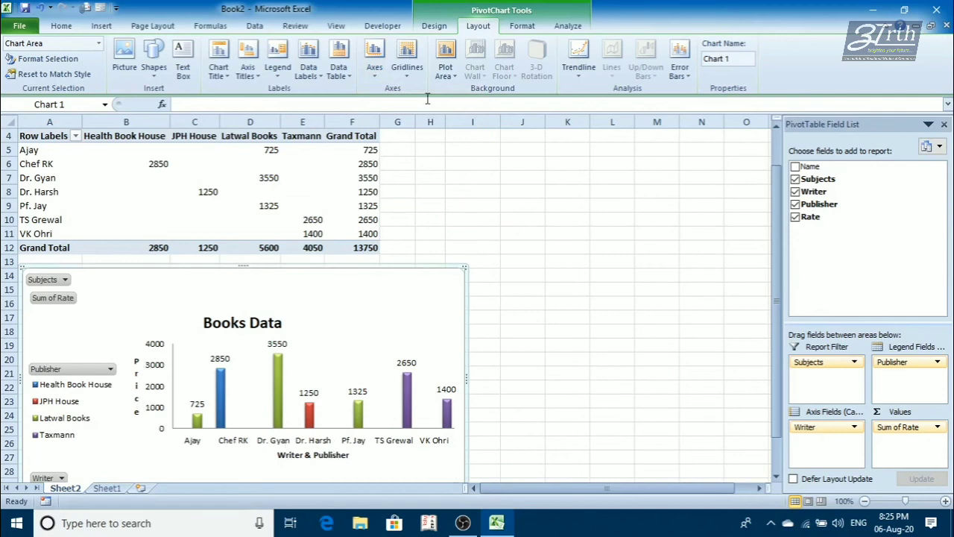
click(376, 71)
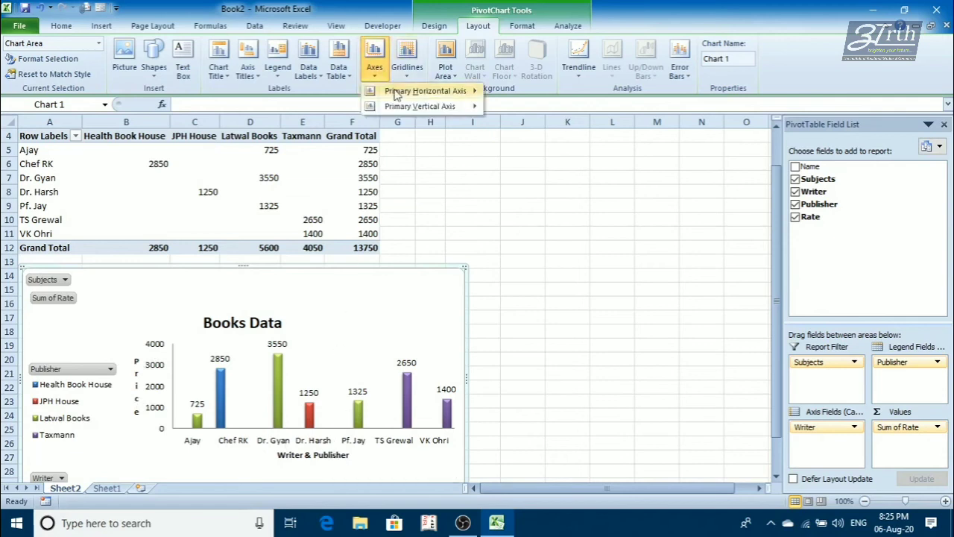
mouse_move(395, 93)
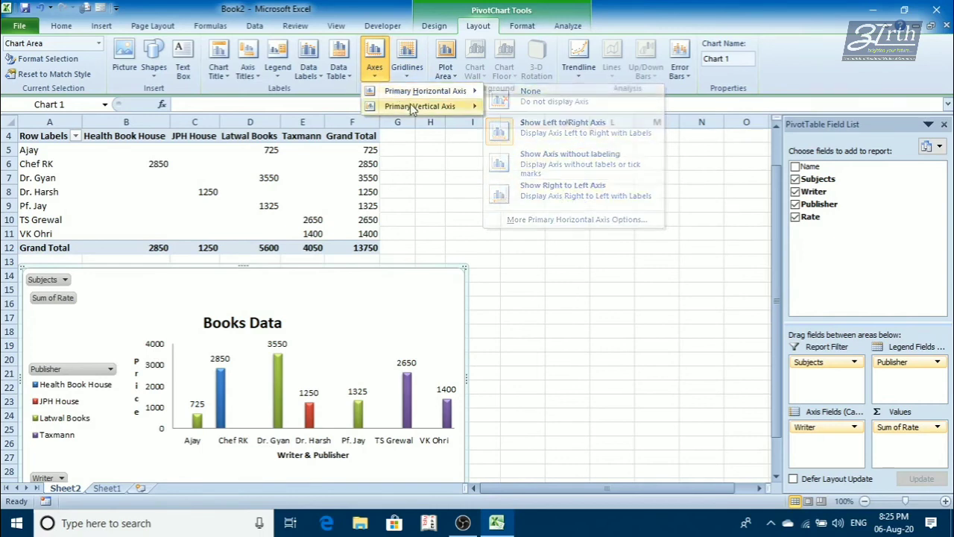
mouse_move(412, 109)
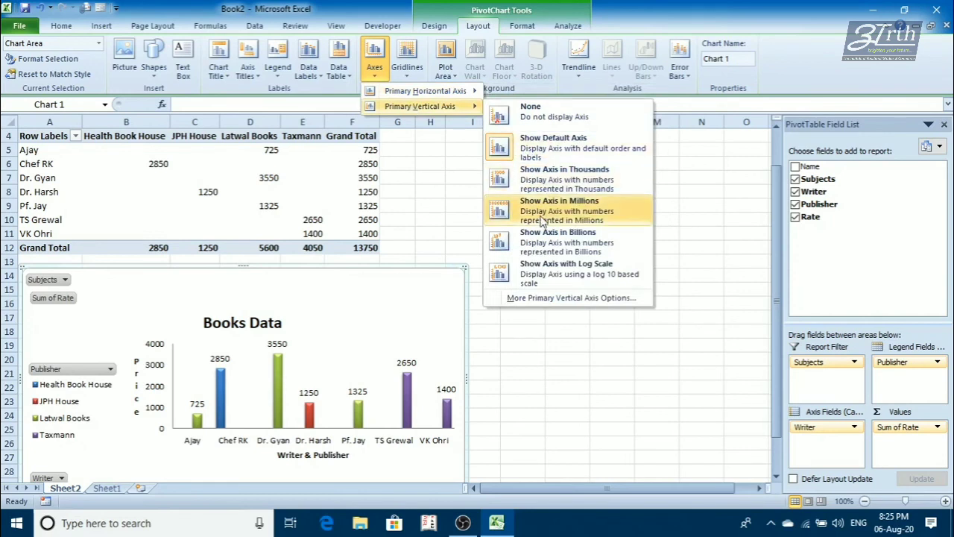
click(560, 179)
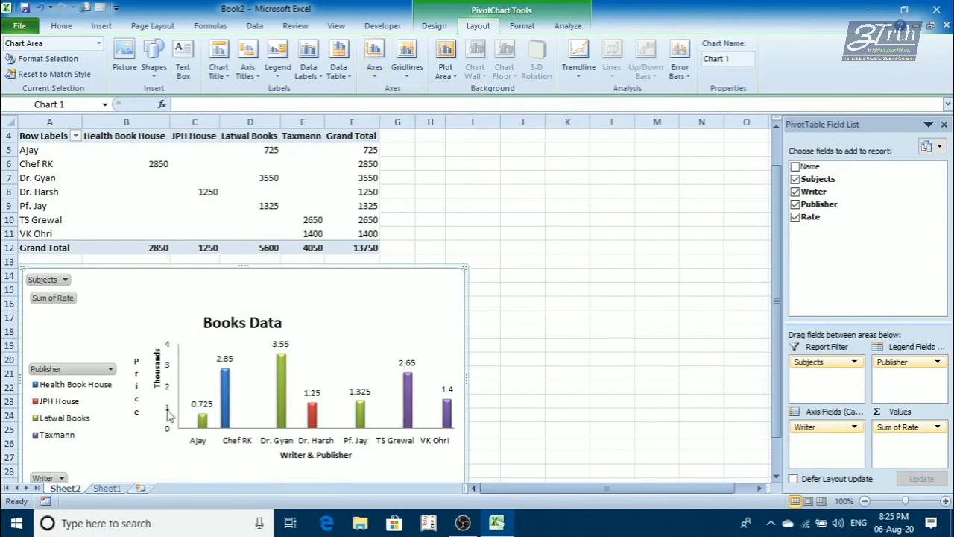
click(376, 79)
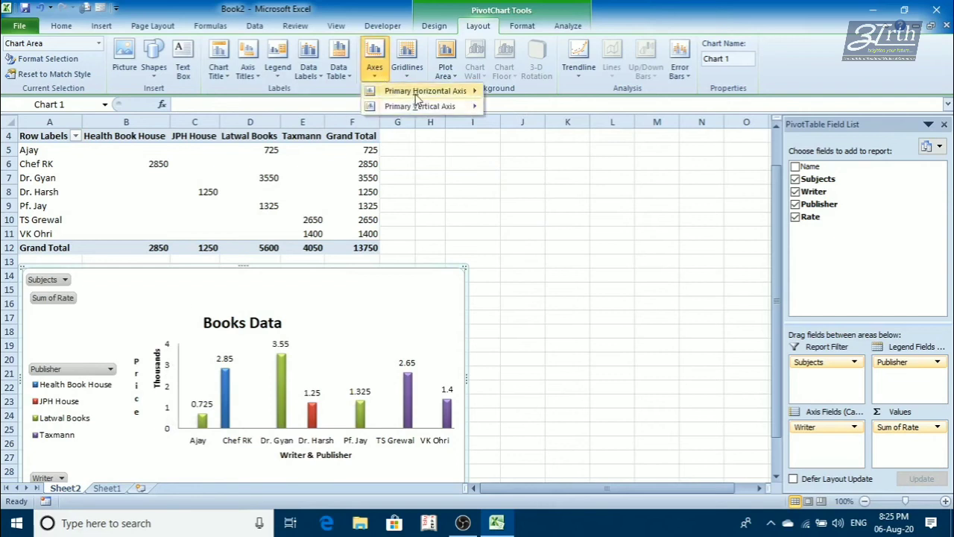
click(512, 106)
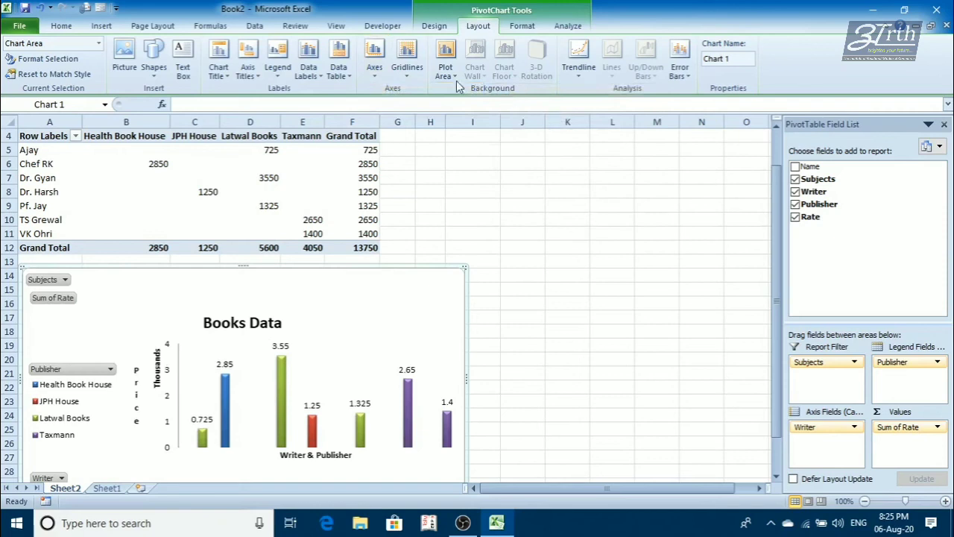
- Add major primary horizontal gridlines and major primary vertical gridlines to the Books Data chart
click(424, 75)
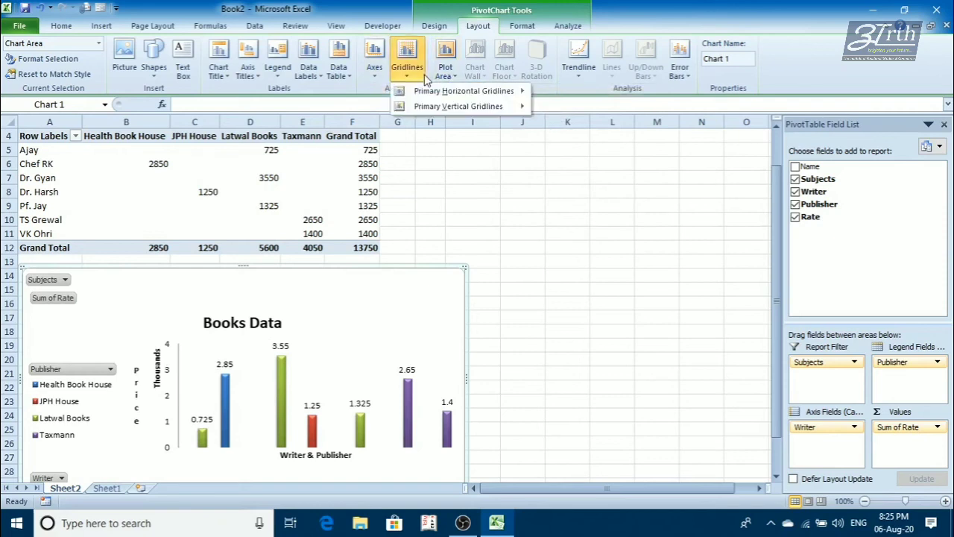
mouse_move(477, 91)
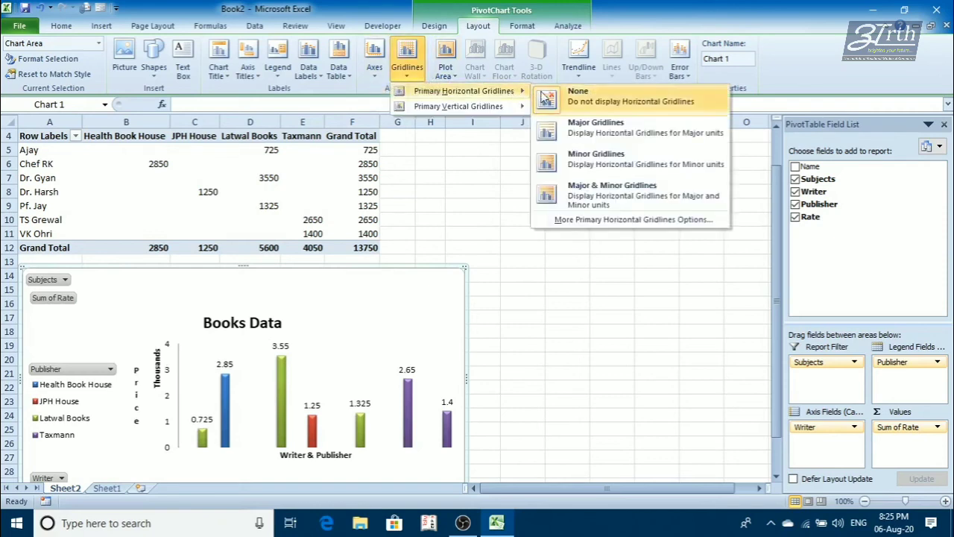
click(573, 133)
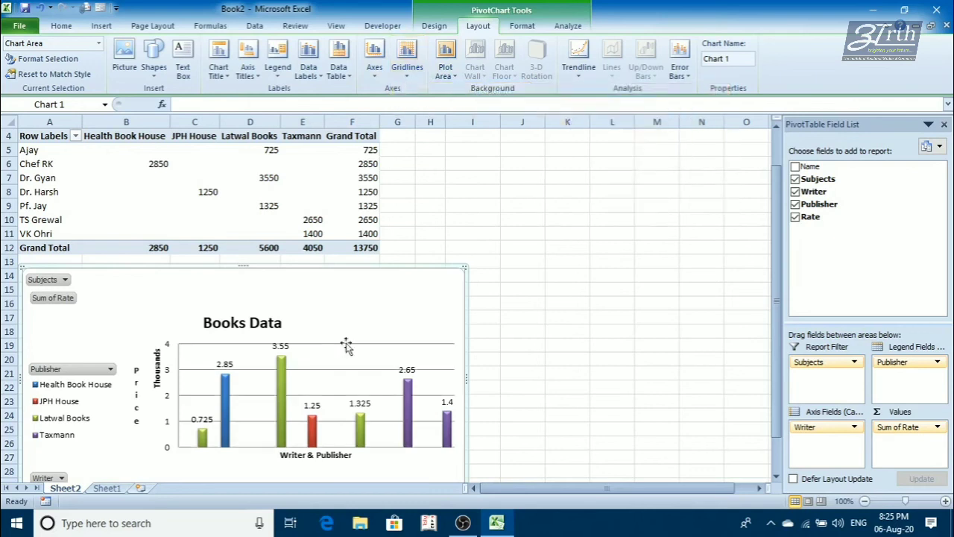
click(405, 79)
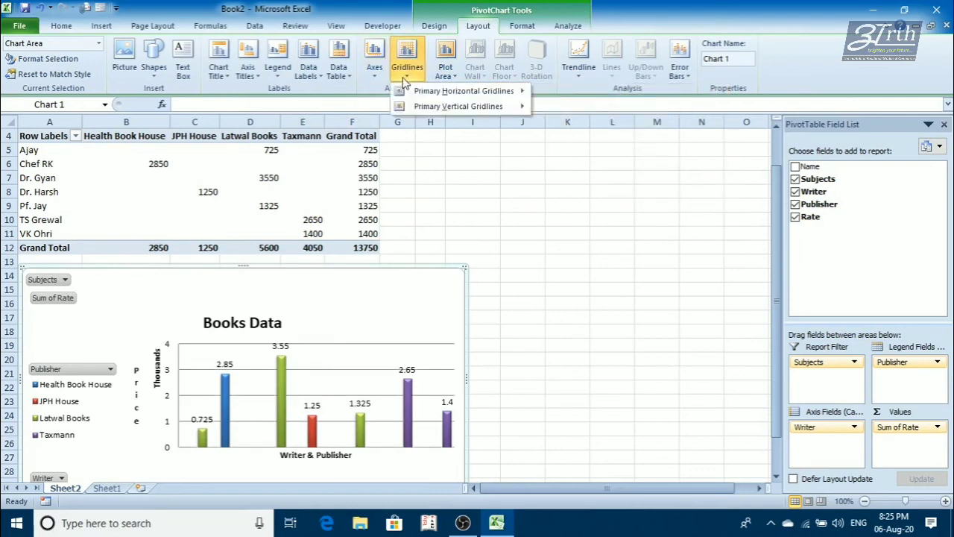
mouse_move(447, 106)
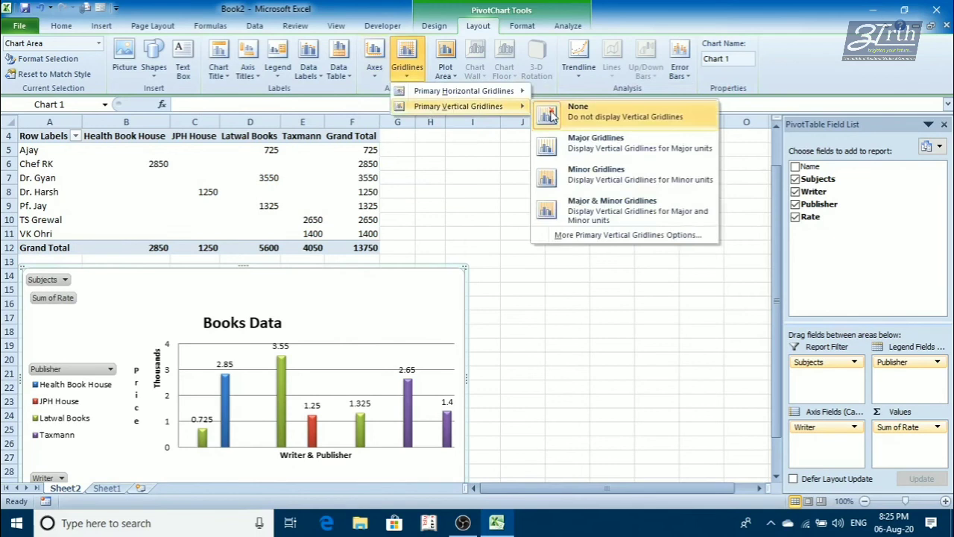
click(578, 151)
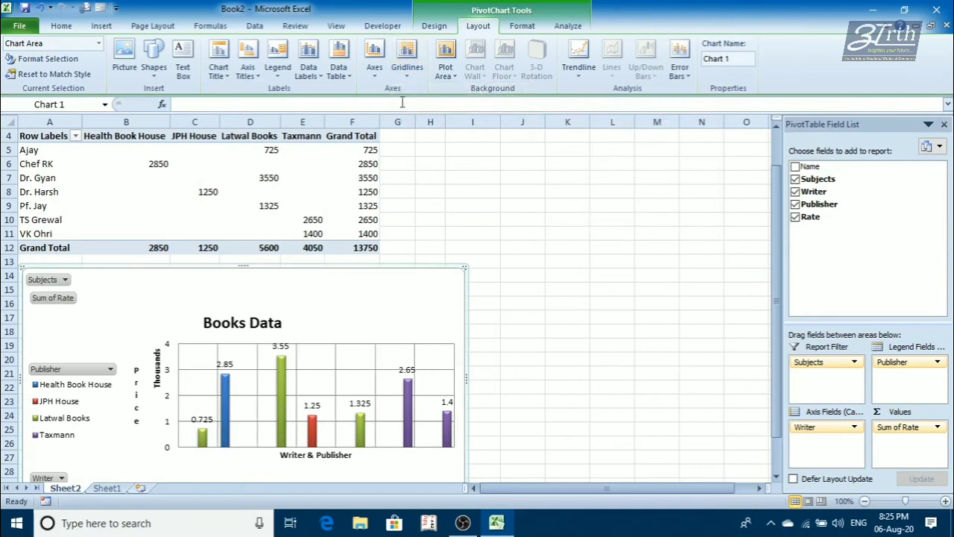
- Set both the primary horizontal and the primary vertical gridlines of the chart to None
click(407, 58)
mouse_move(481, 95)
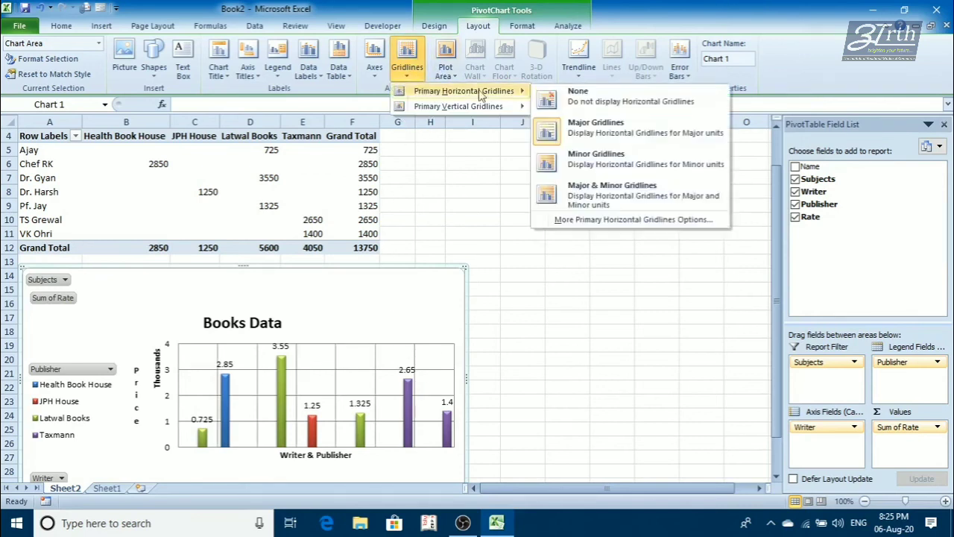
click(578, 95)
click(407, 58)
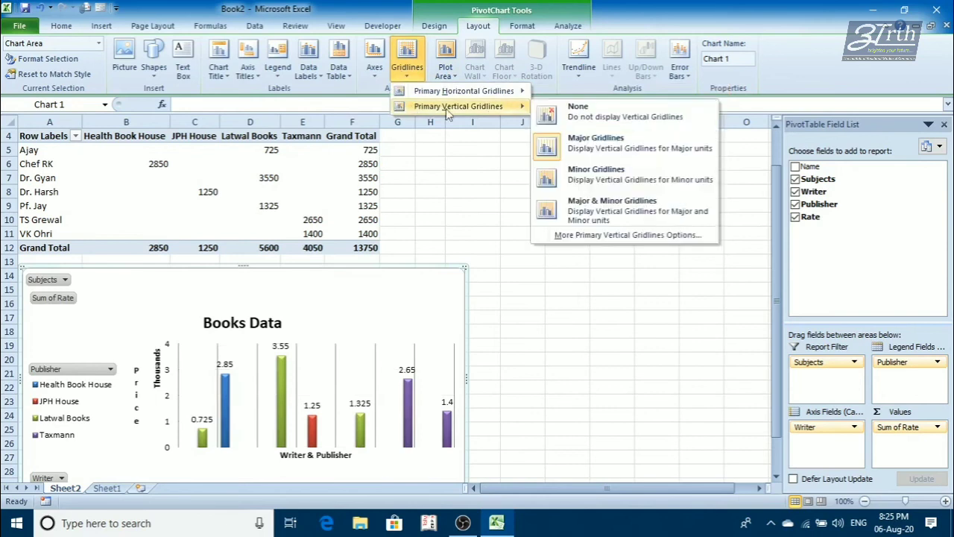
click(578, 111)
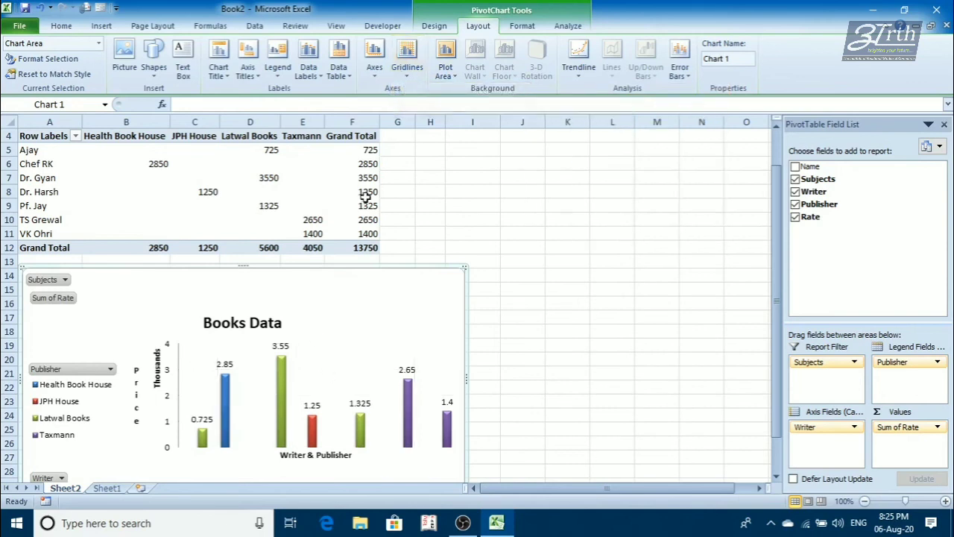
- Display major primary horizontal gridlines and show the plot area with its default color fill
click(416, 74)
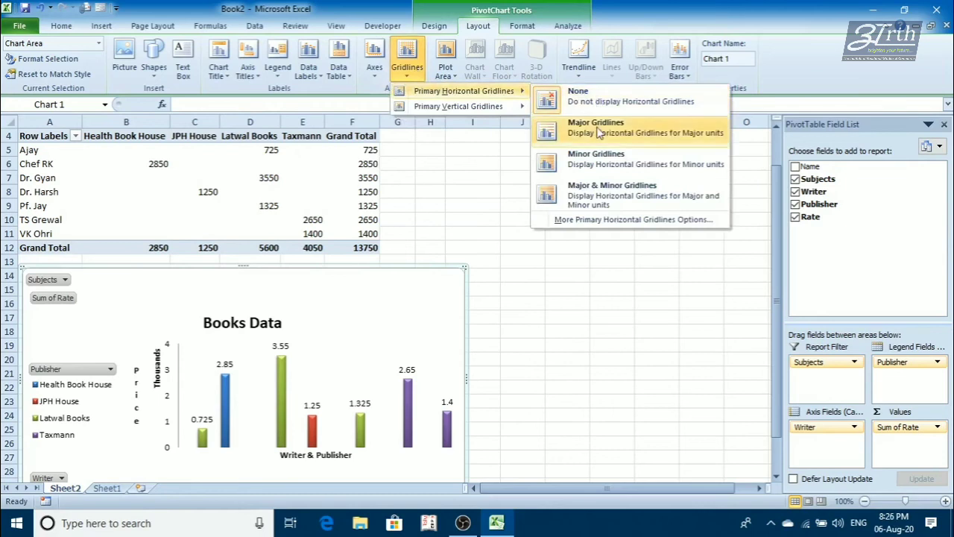
click(598, 131)
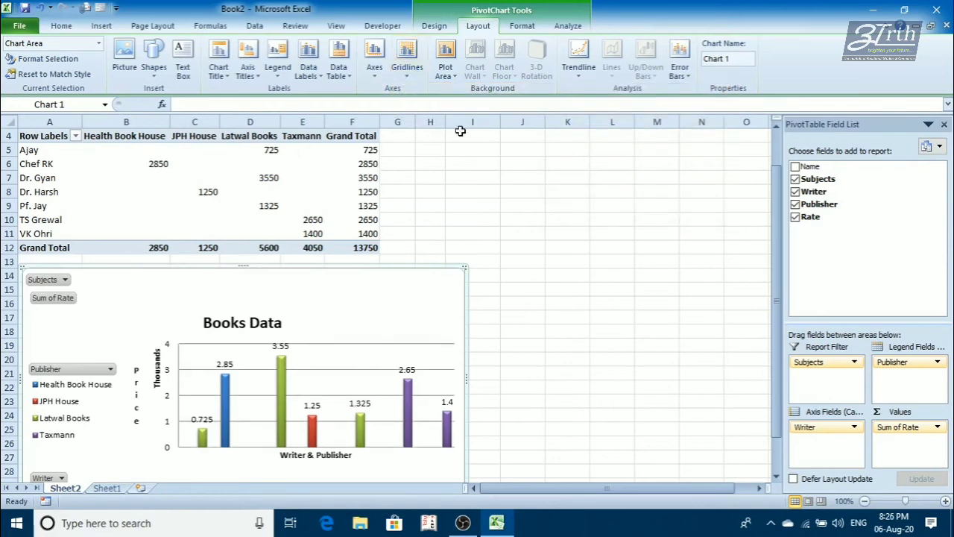
click(447, 68)
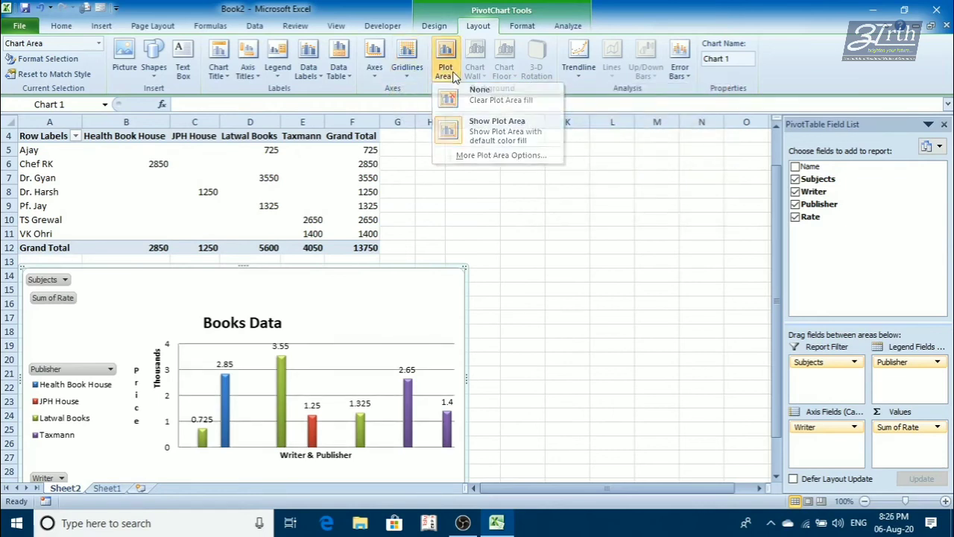
click(484, 123)
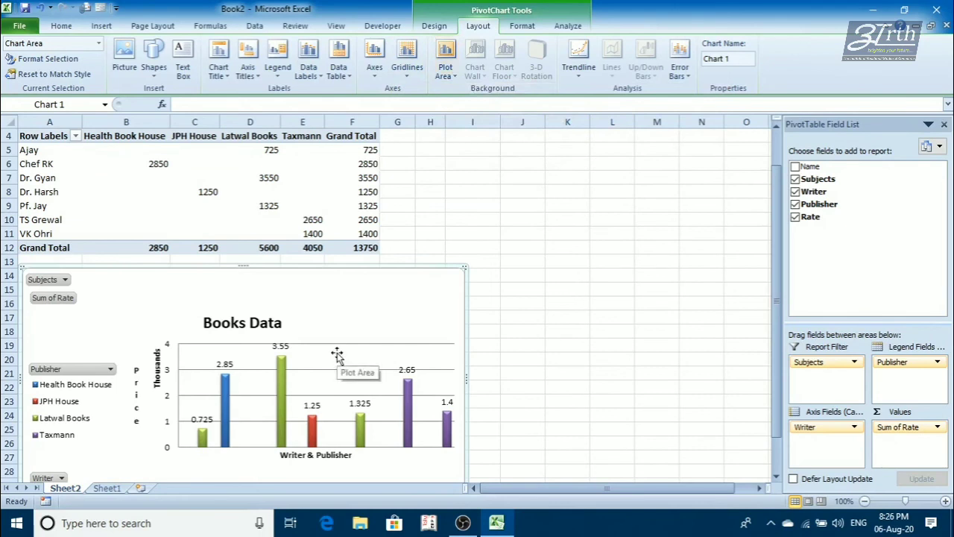
- Try a solid fill for the chart area, and replace it with a gradient fill whose first stop is yellow
right_click(322, 313)
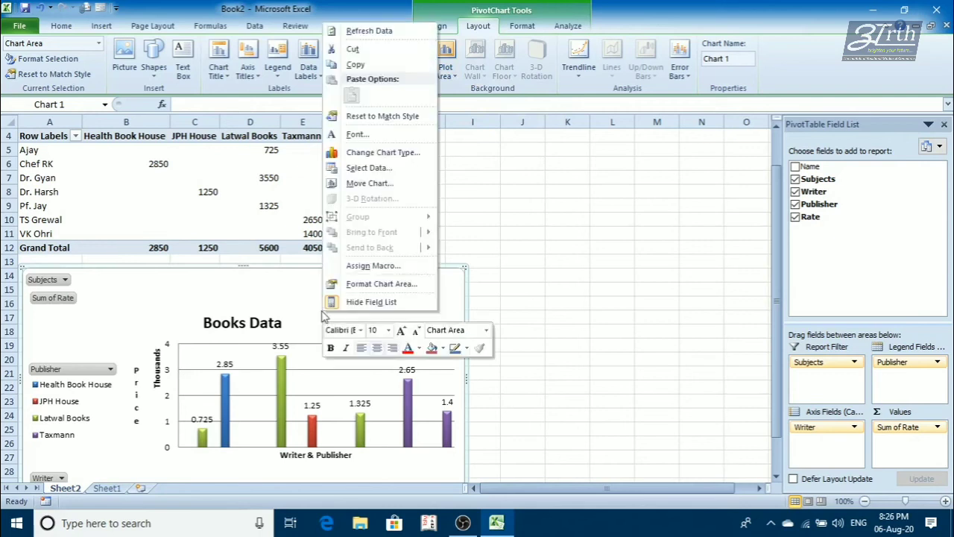
click(355, 289)
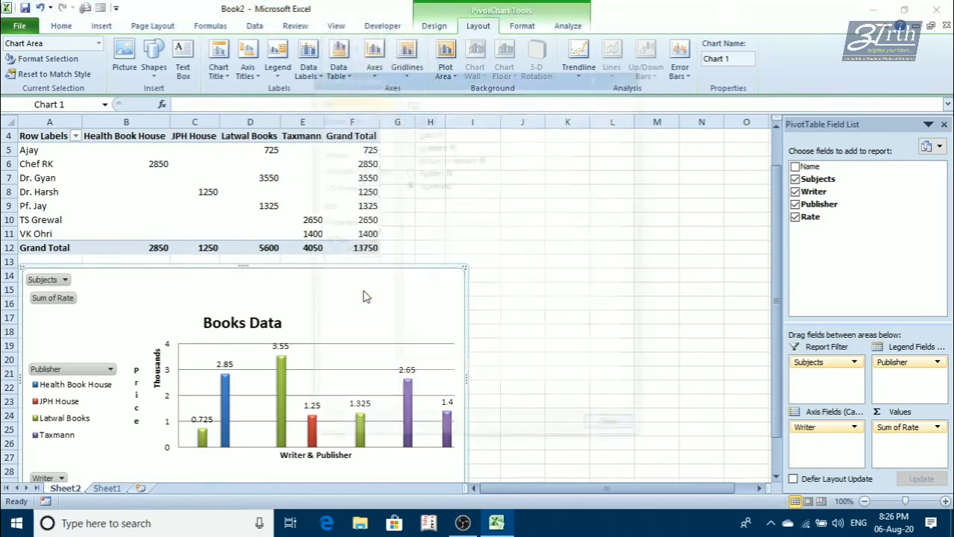
click(409, 131)
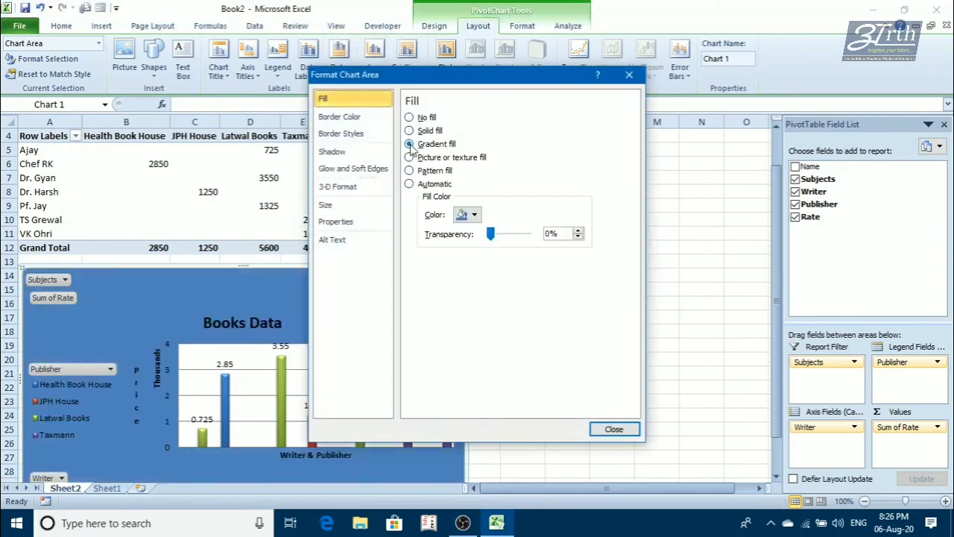
click(409, 143)
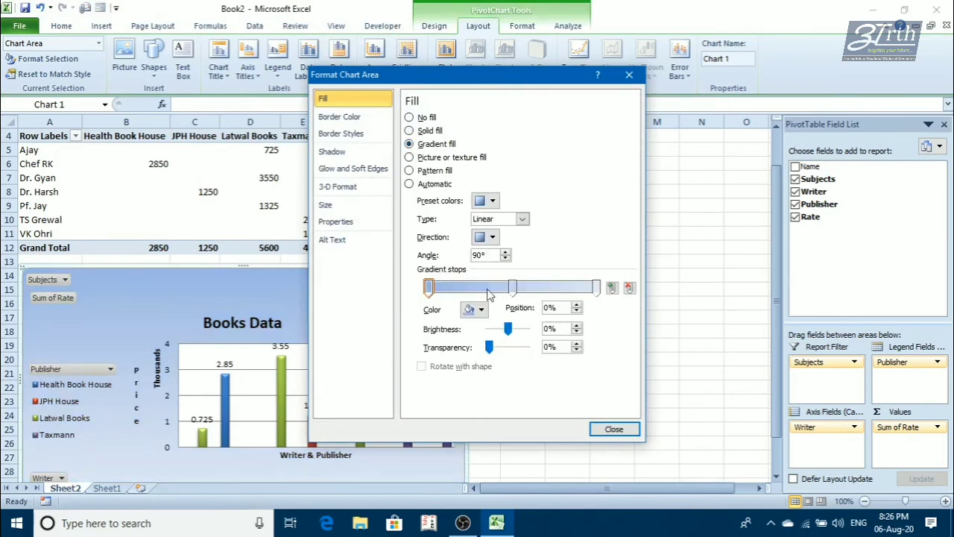
click(479, 310)
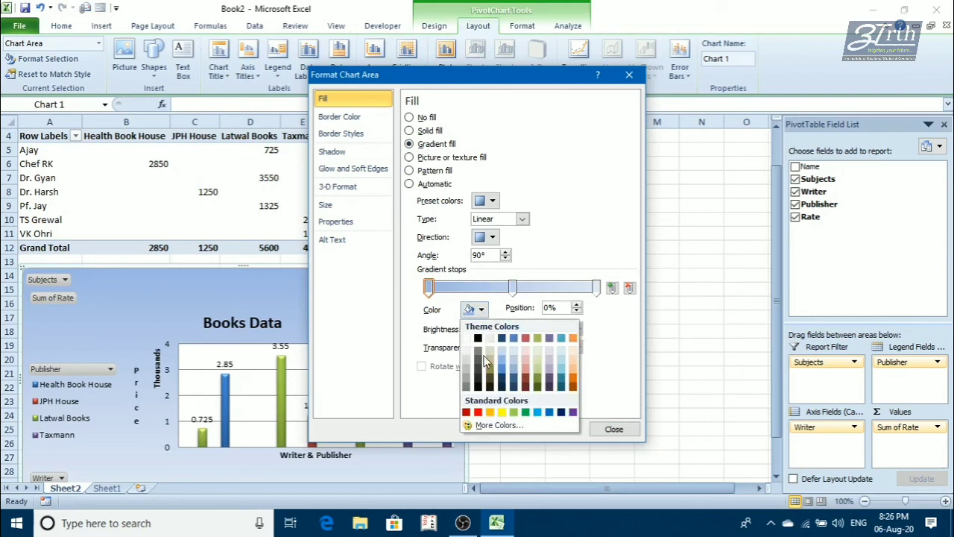
click(500, 412)
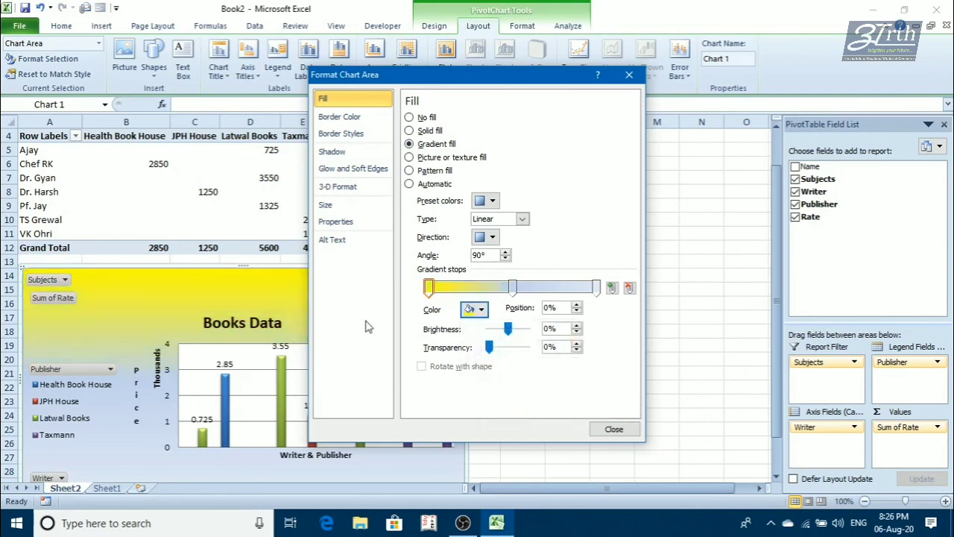
- Switch the chart area to a picture or texture fill with the pale cream texture
click(409, 157)
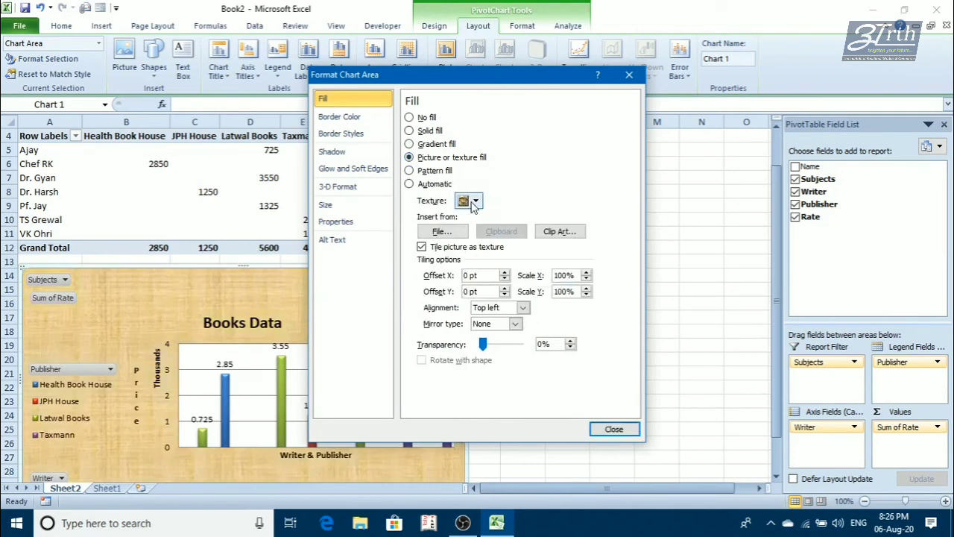
click(473, 201)
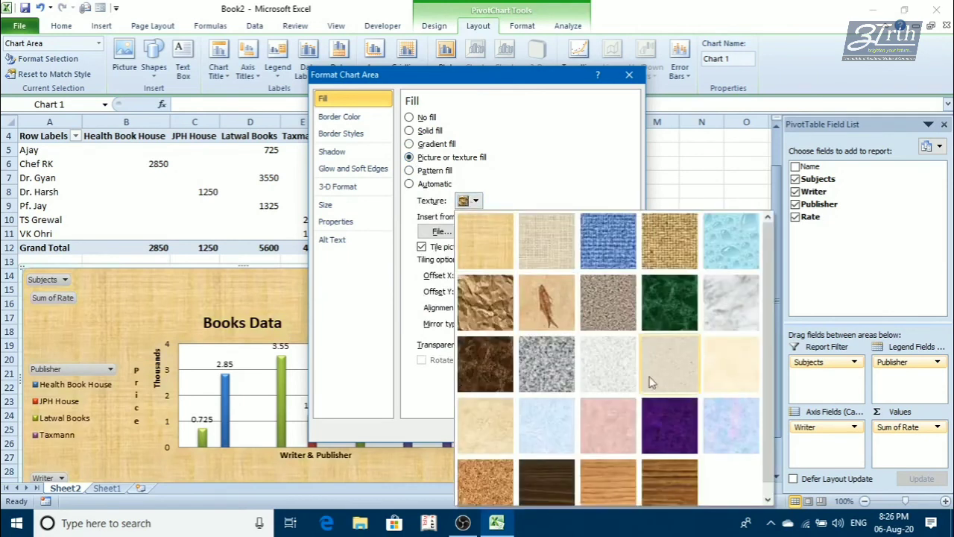
click(737, 371)
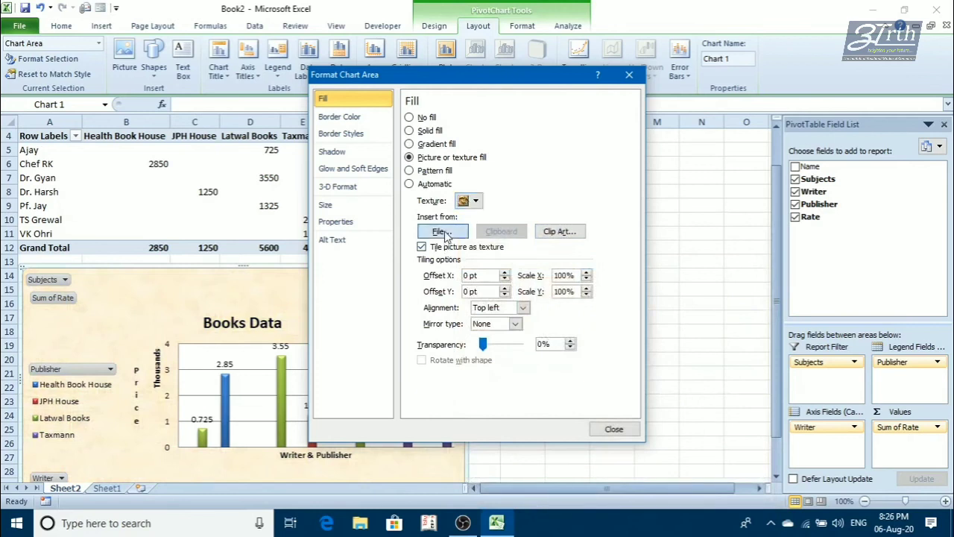
- Try the first picture in the Camera Roll folder as the chart area fill, and replace it with the pale cream texture
click(442, 231)
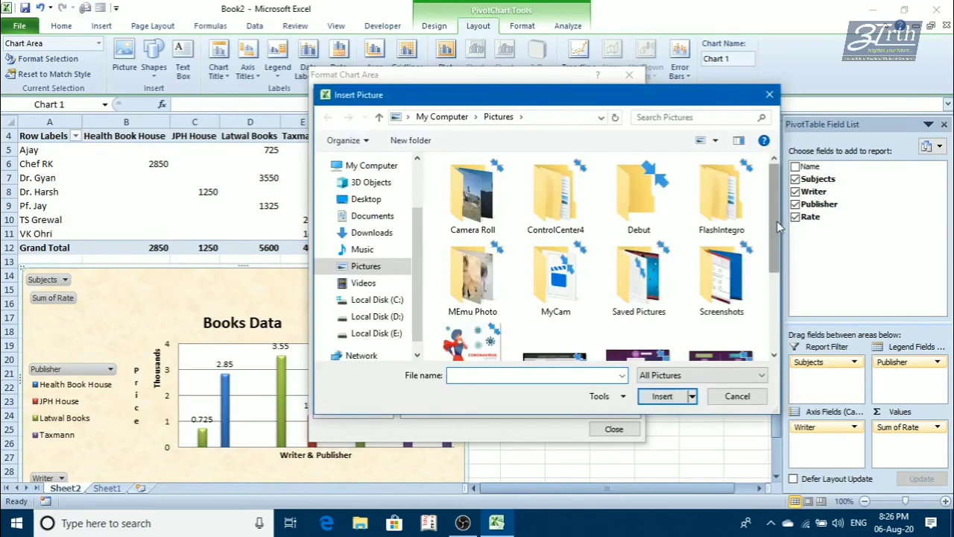
double_click(480, 212)
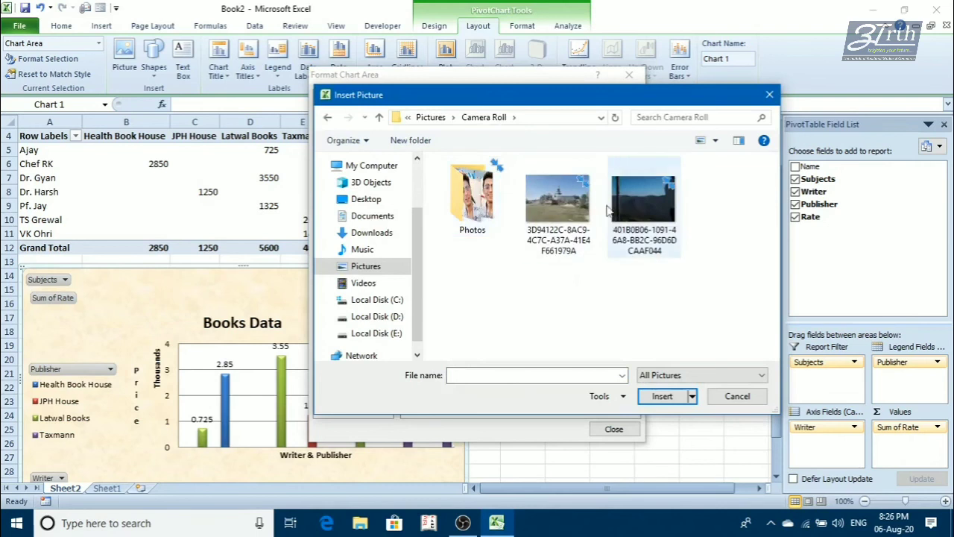
click(564, 206)
click(649, 398)
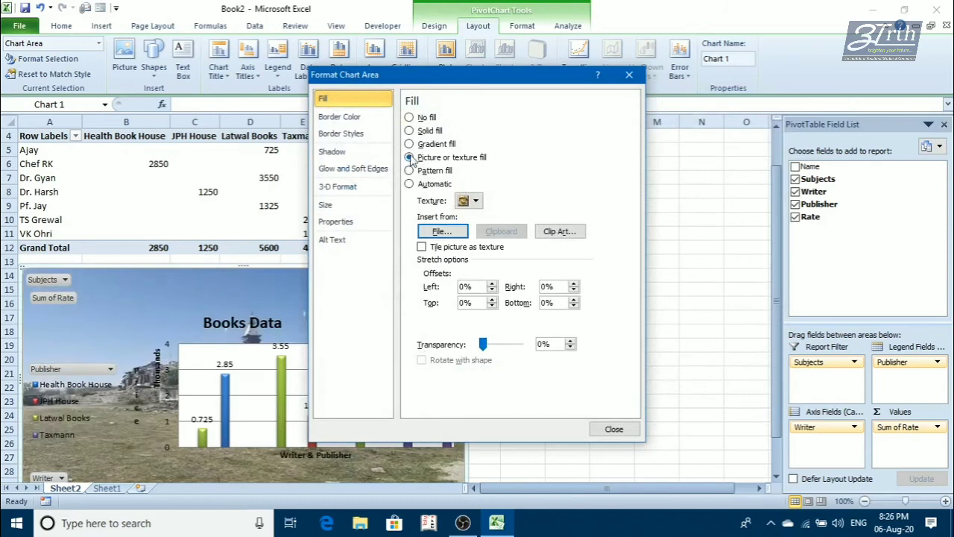
click(470, 200)
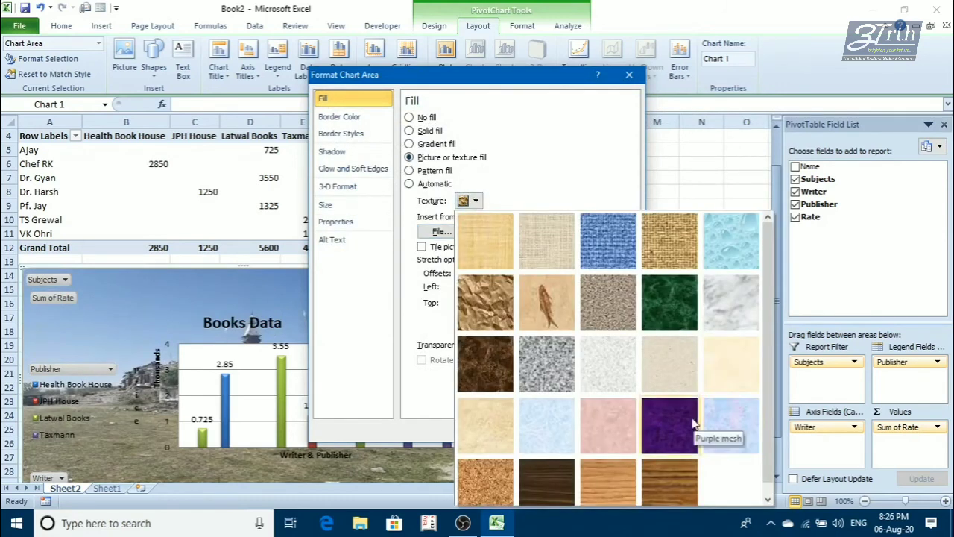
click(719, 366)
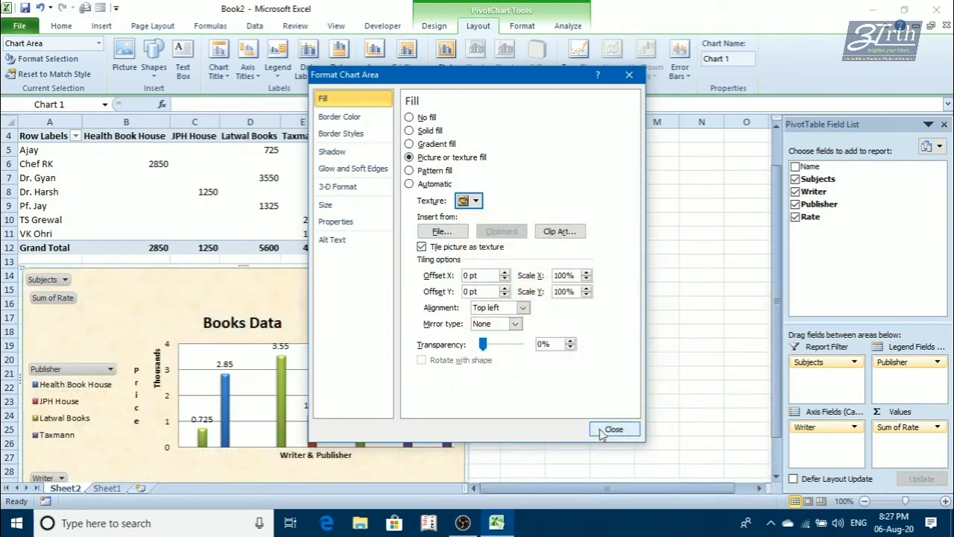
- Apply a pattern fill of wide downward diagonal stripes with a yellow foreground color to the chart area
click(409, 171)
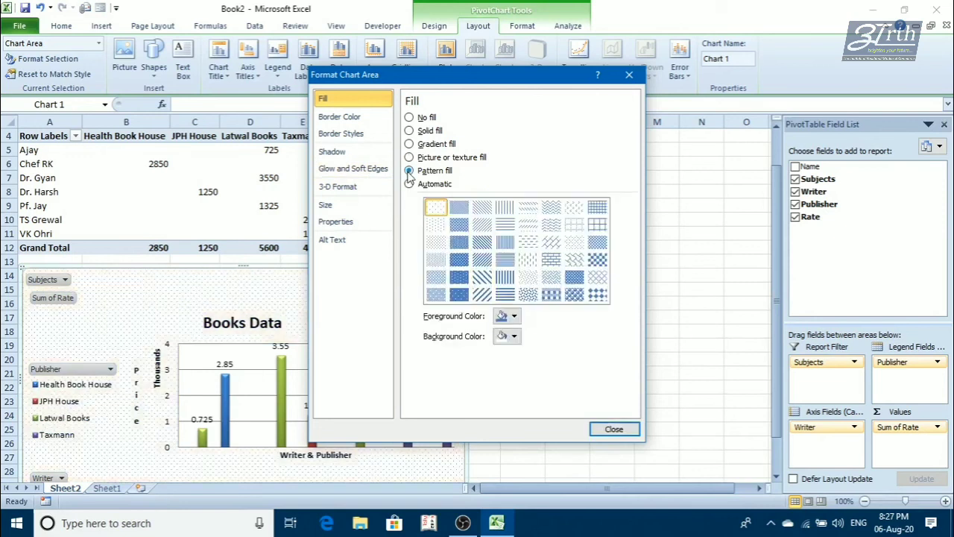
click(513, 317)
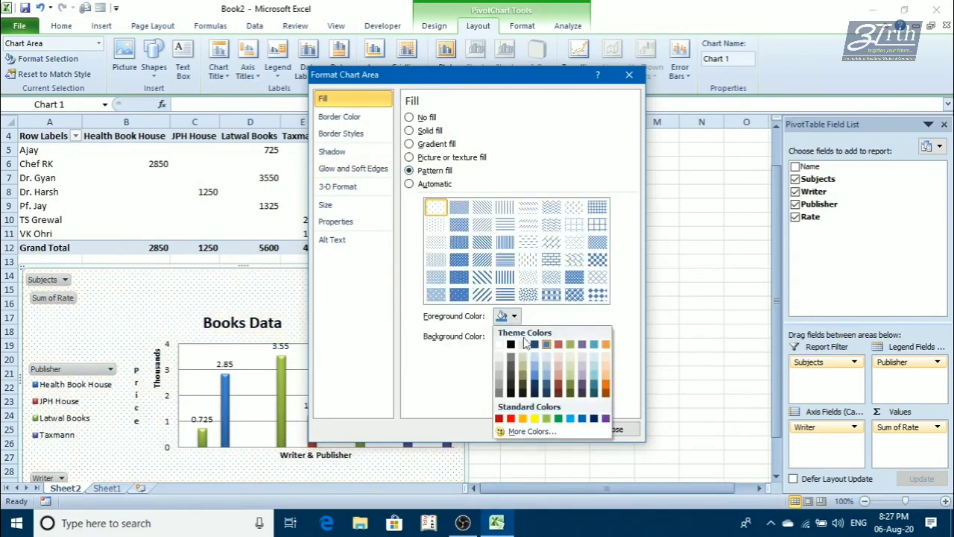
click(534, 419)
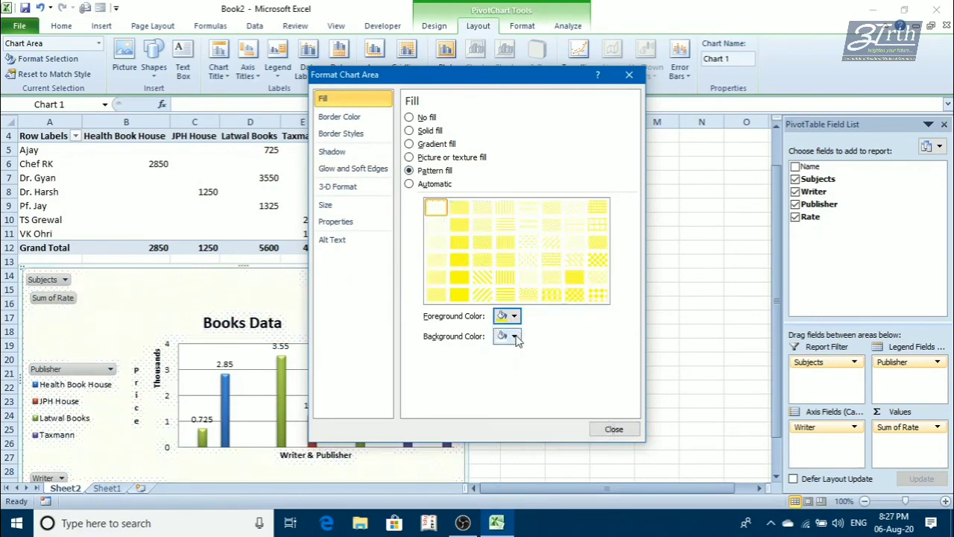
click(514, 336)
click(516, 337)
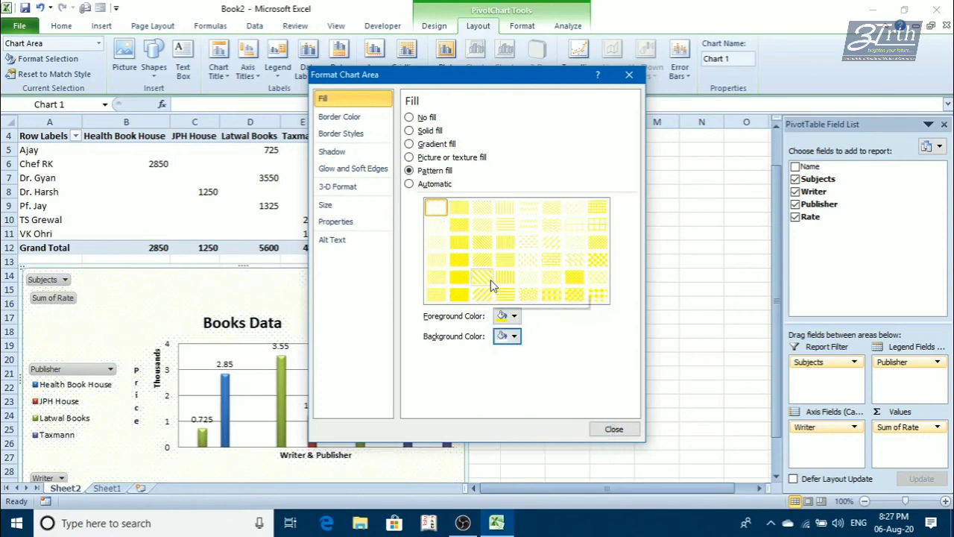
click(490, 279)
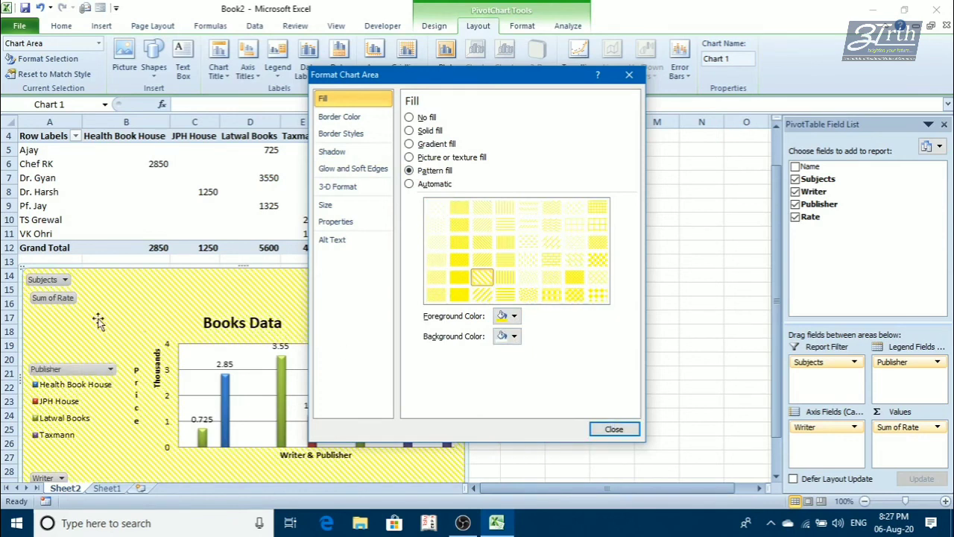
click(613, 429)
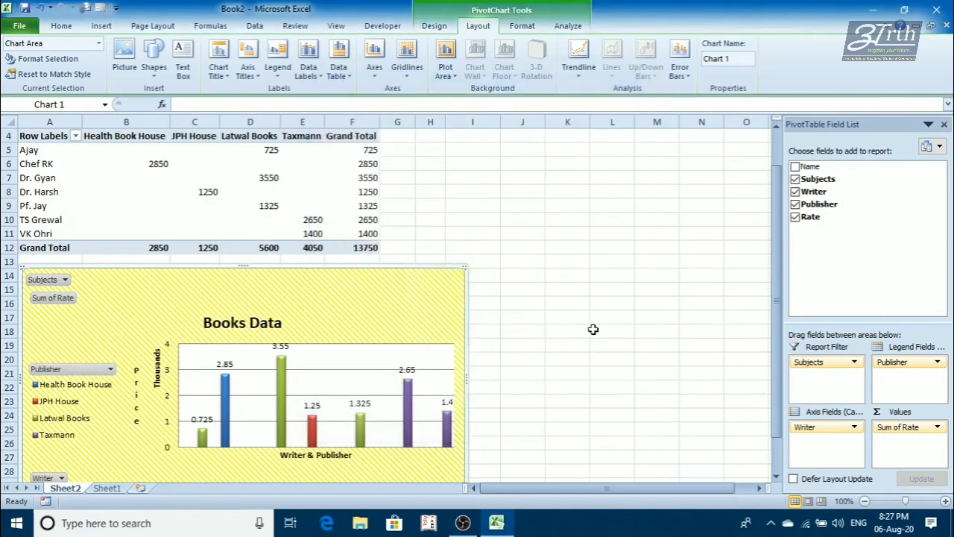
scroll(593, 328, down, 3)
scroll(592, 329, up, 2)
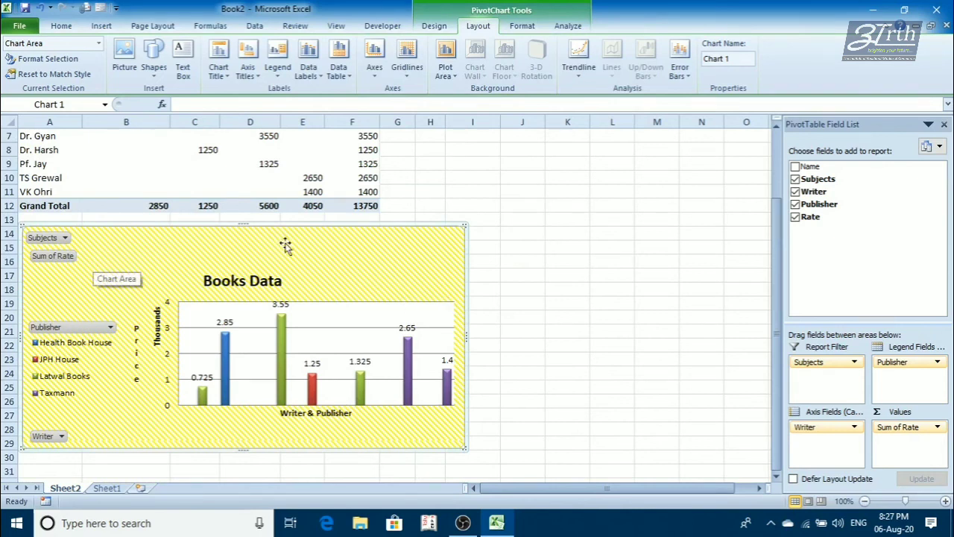
right_click(367, 258)
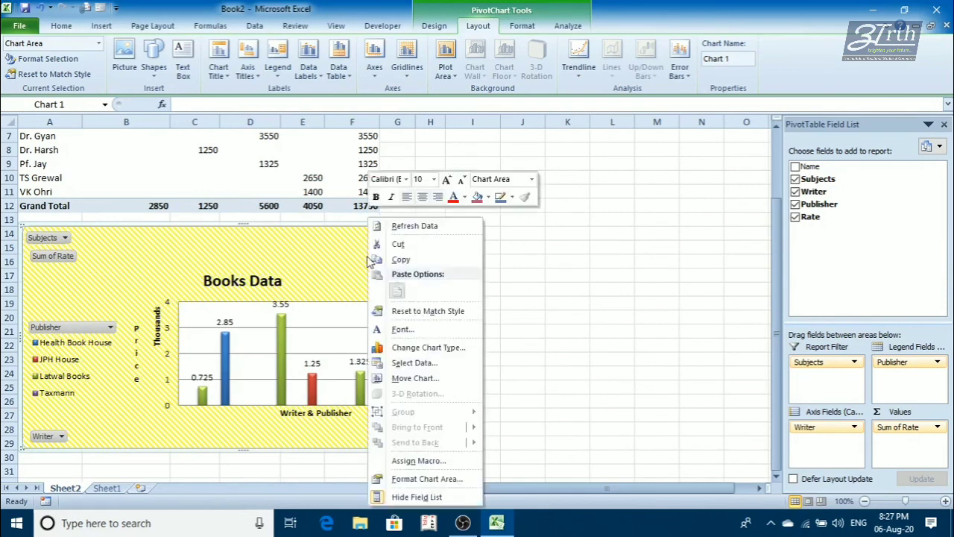
click(598, 275)
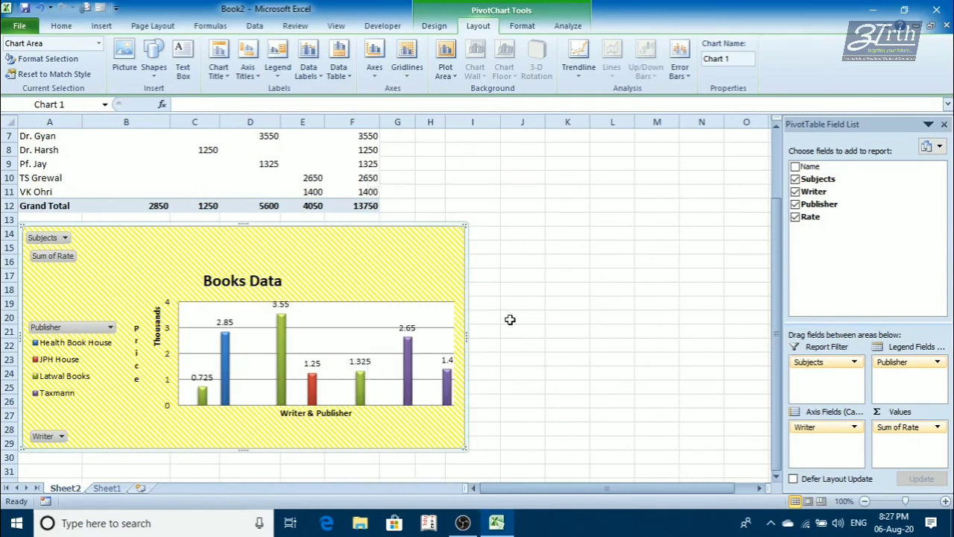
right_click(330, 324)
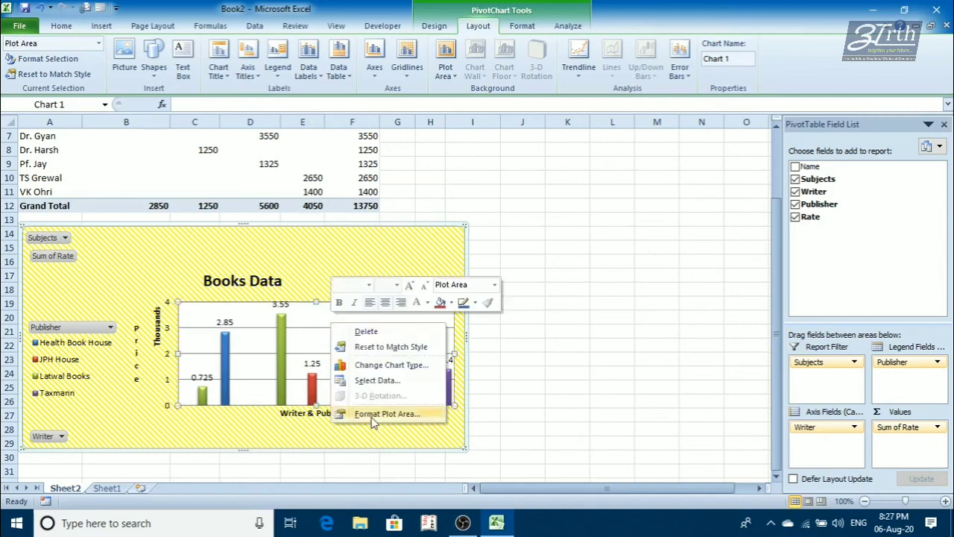
click(375, 419)
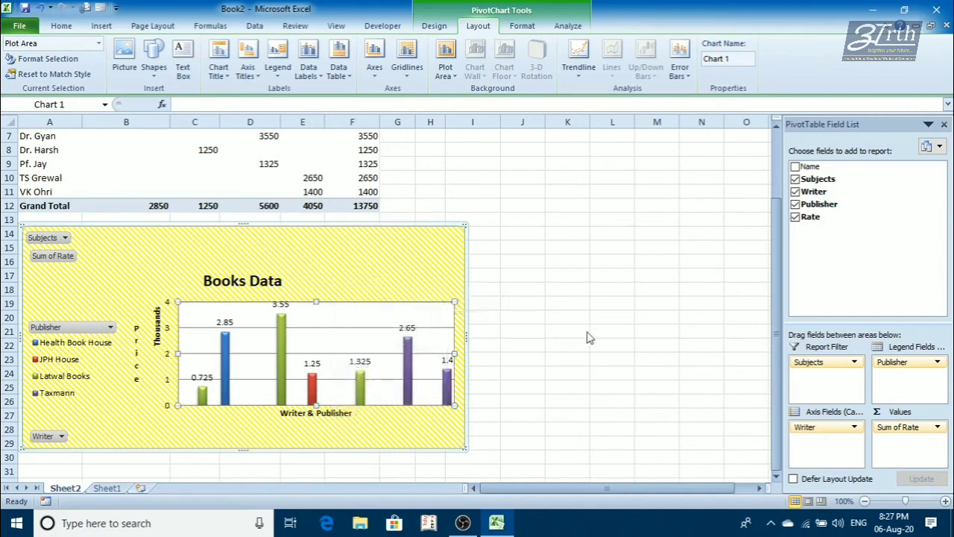
click(614, 429)
click(599, 294)
- Apply the light aqua gradient shape style to the chart area and Subtle Effect - Olive Green, Accent 3 to the plot area
click(391, 270)
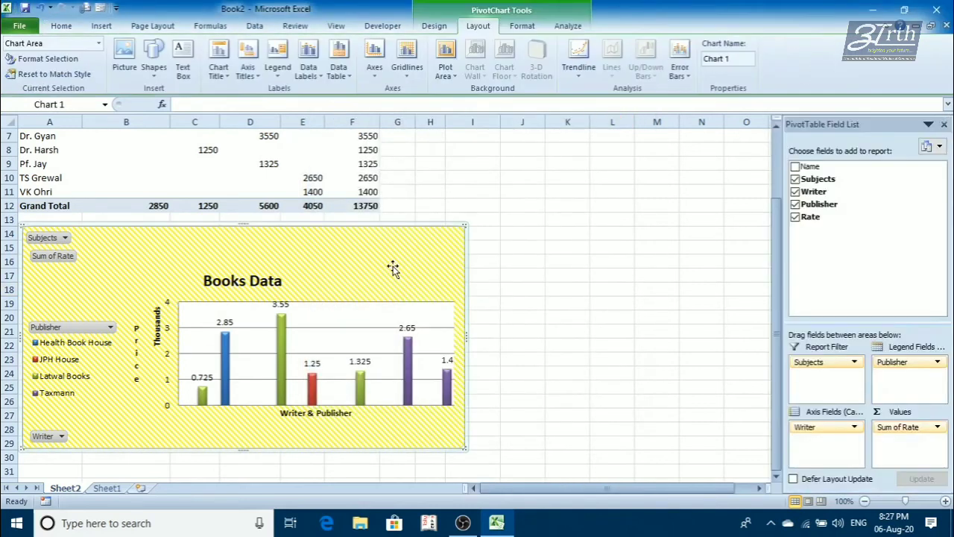
click(524, 27)
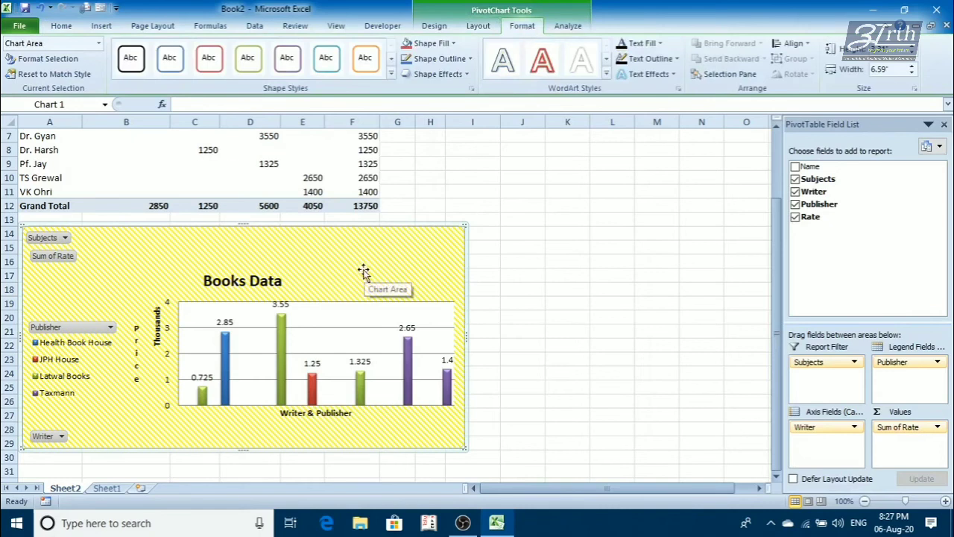
click(391, 74)
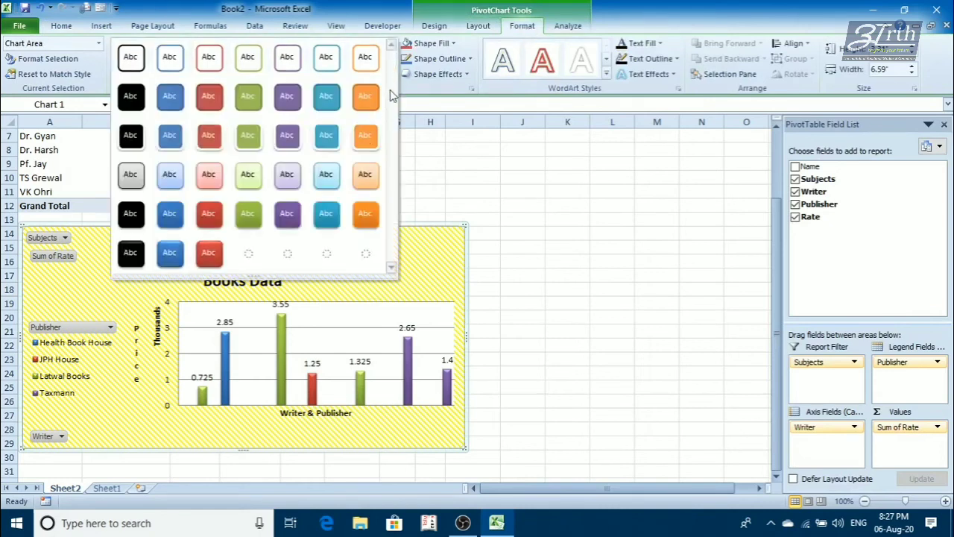
click(331, 181)
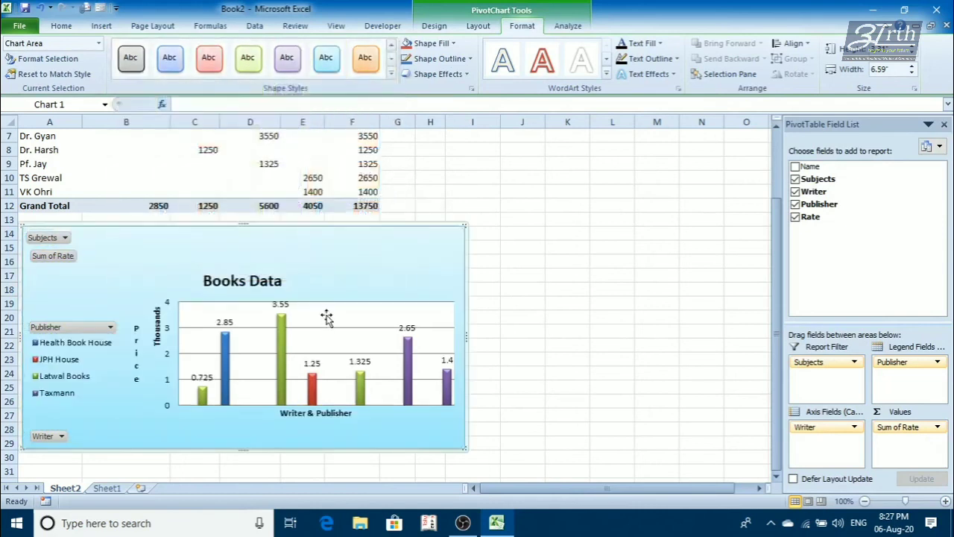
click(327, 317)
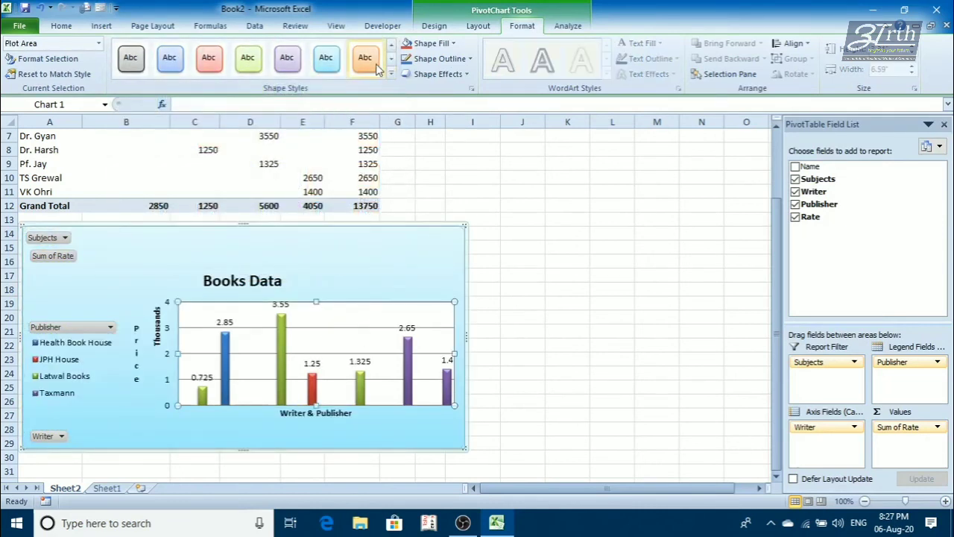
click(248, 60)
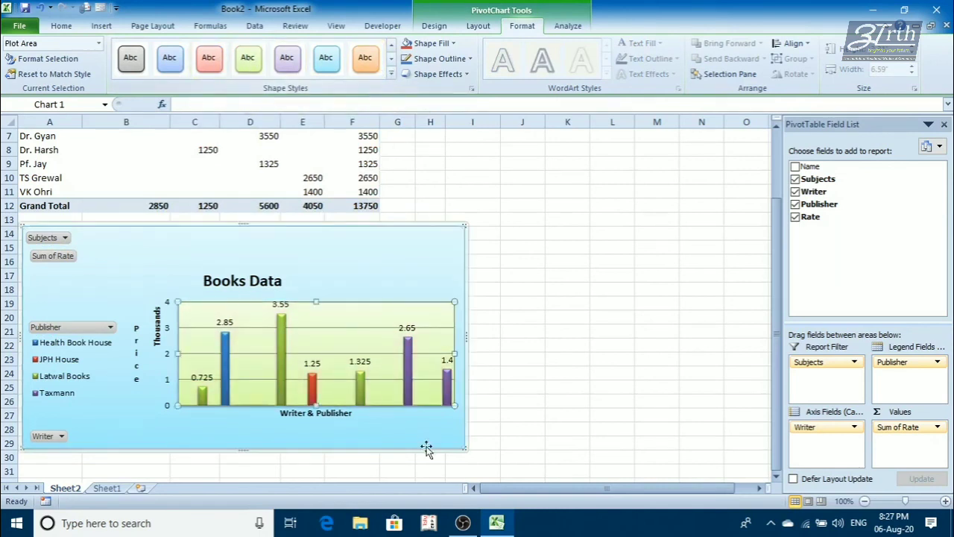
- Enlarge the chart to about 7.73" wide and apply the first chart layout, with the legend to the right of the plot
drag(466, 448, 541, 468)
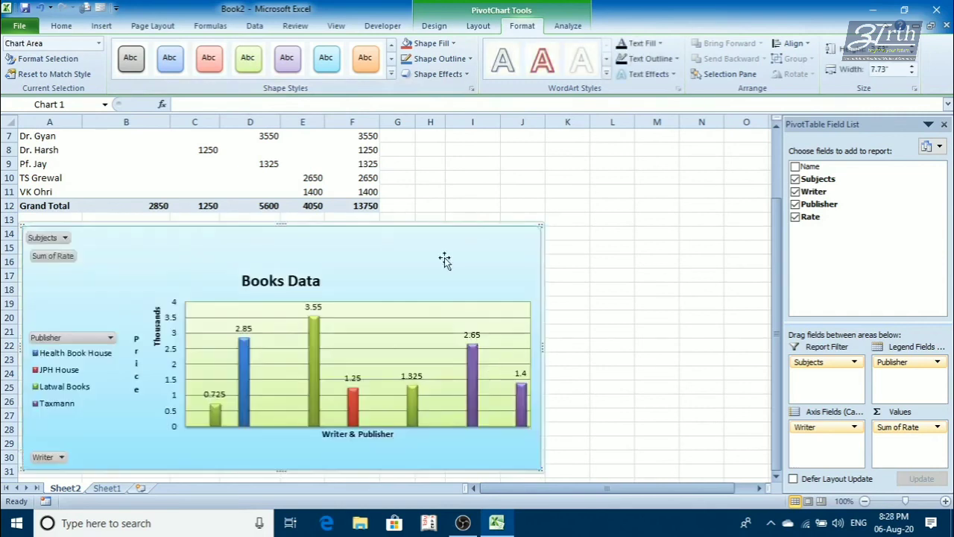
click(433, 27)
click(298, 77)
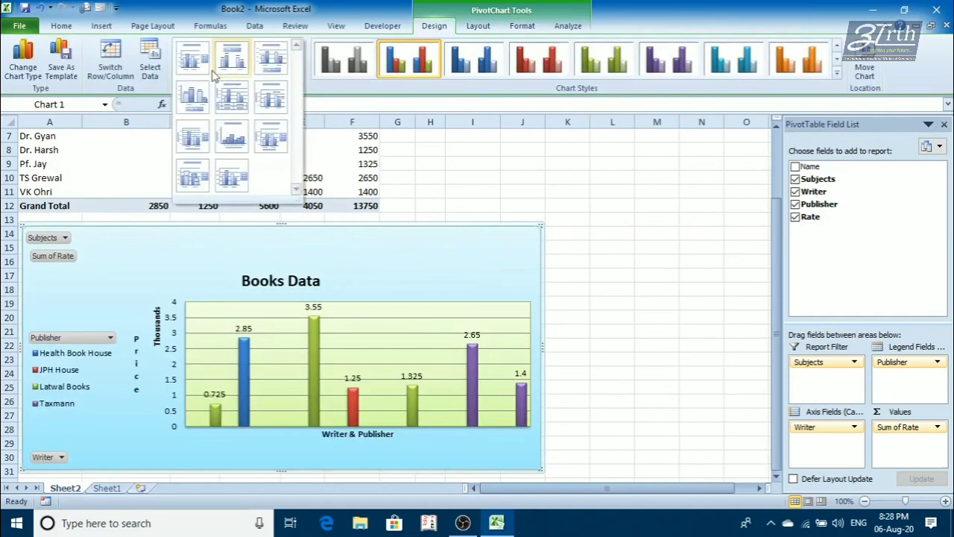
click(200, 71)
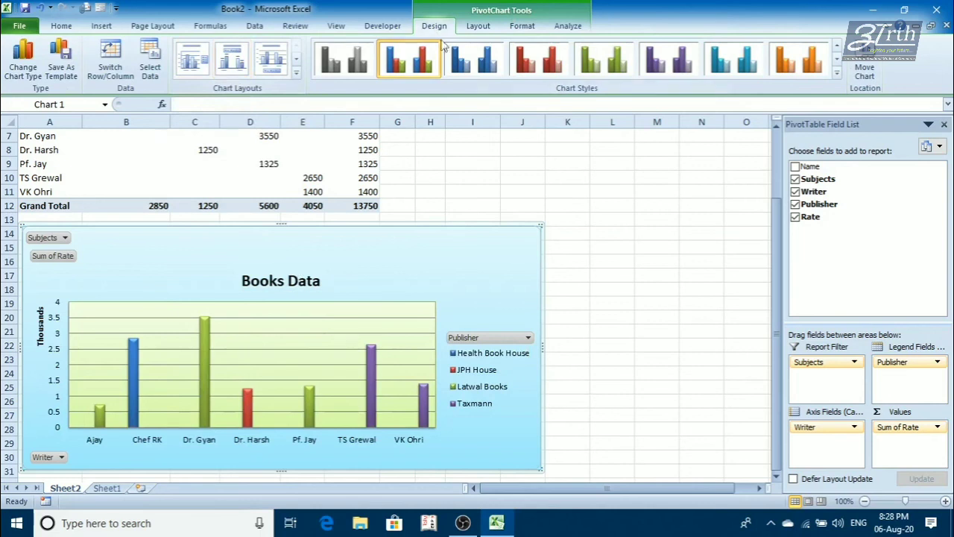
- Try a WordArt style on the chart text, and replace it with Fill - Tan, Text 2, Outline - Background 2
click(520, 26)
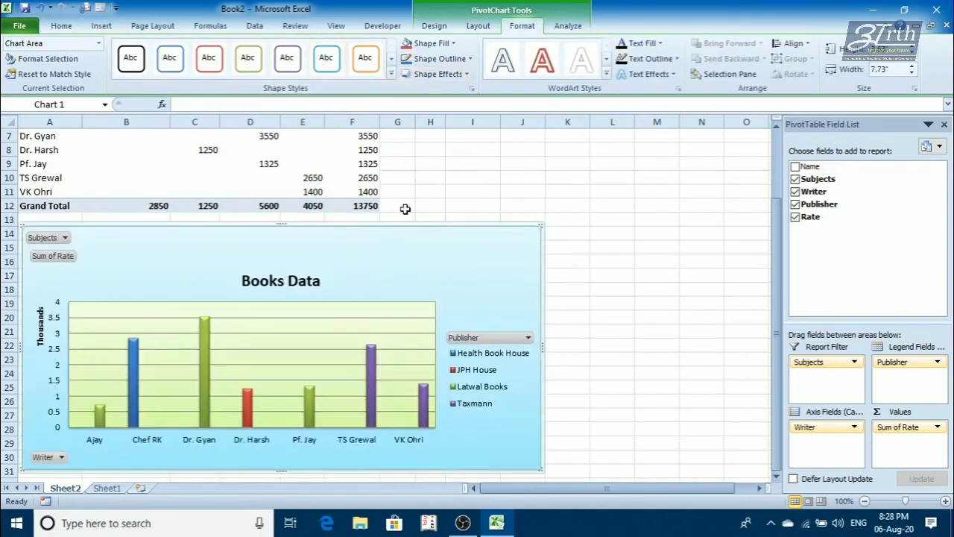
click(606, 80)
click(584, 189)
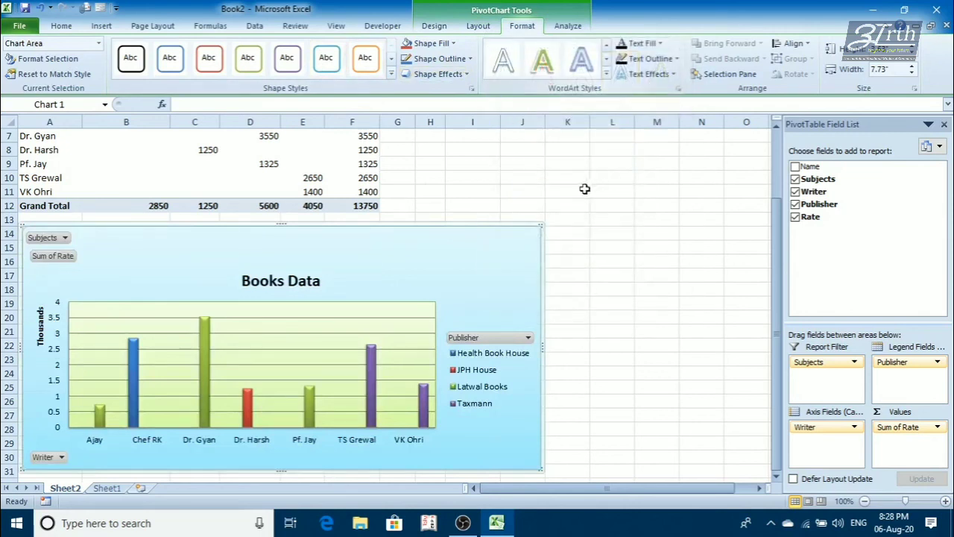
click(606, 75)
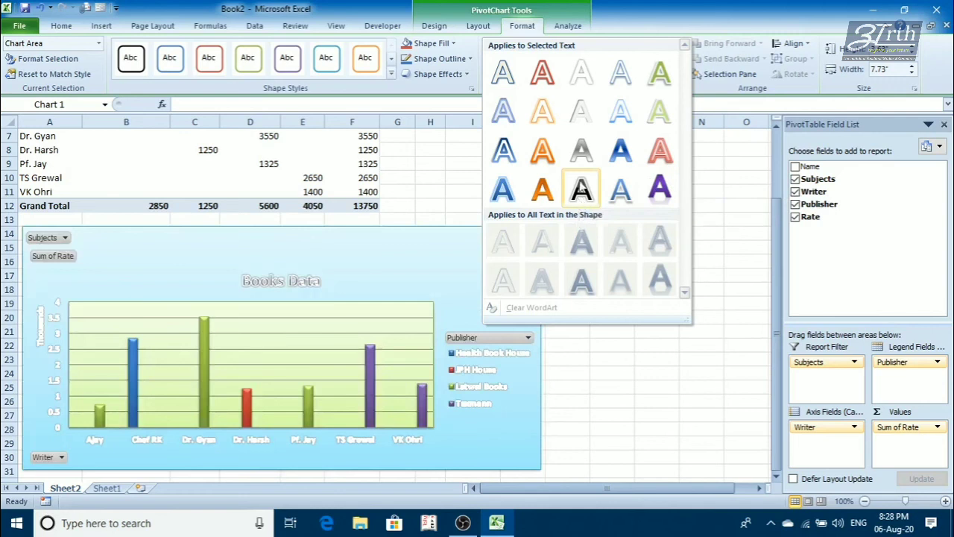
click(728, 166)
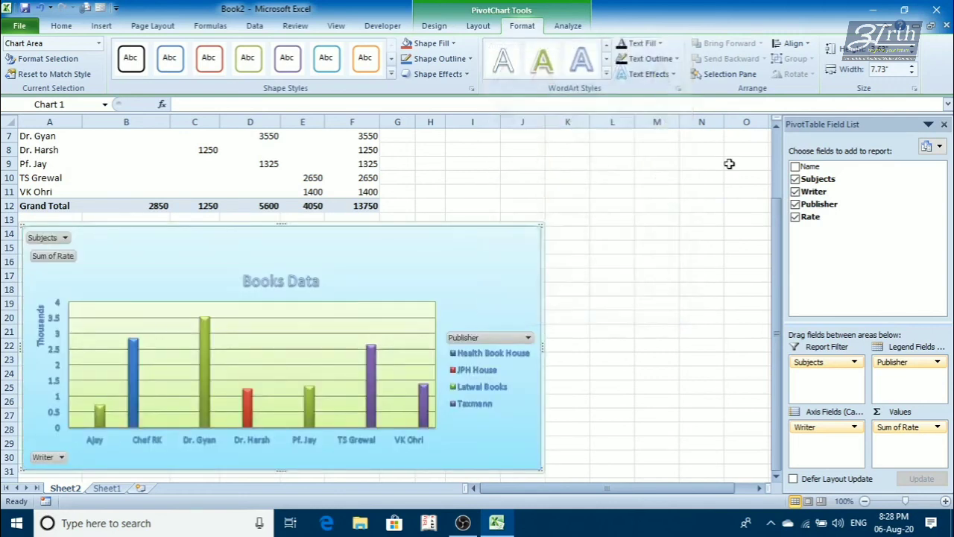
click(606, 76)
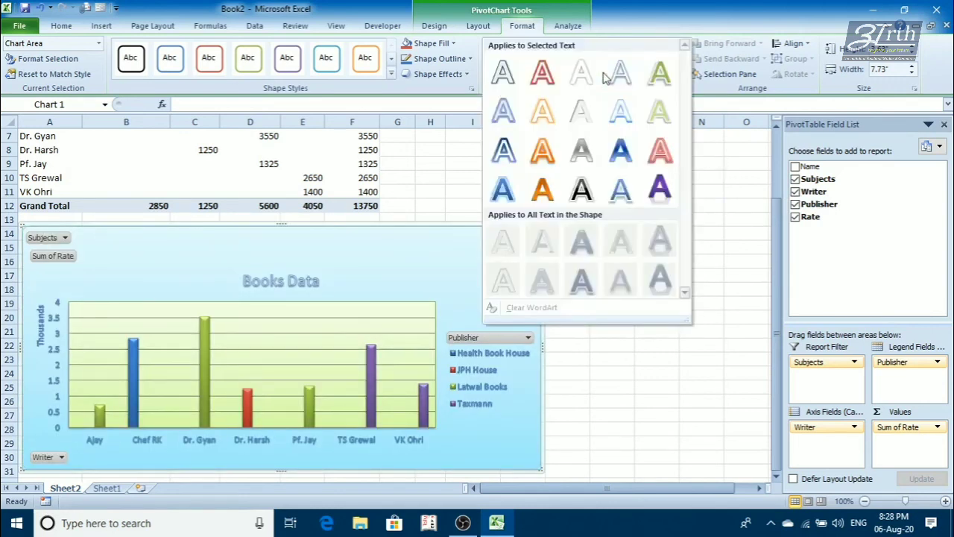
click(501, 84)
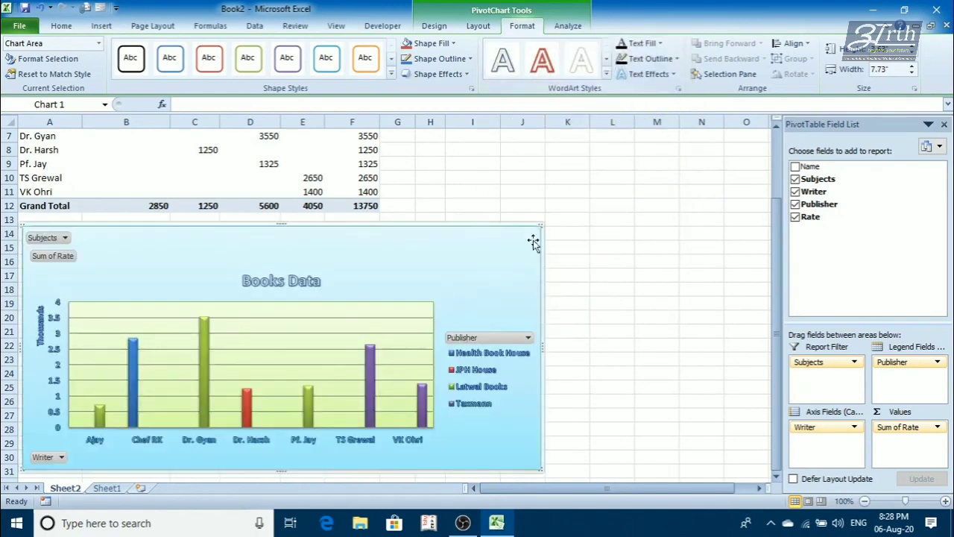
- Add the first outer shadow effect to the chart text
click(656, 45)
click(656, 44)
click(656, 60)
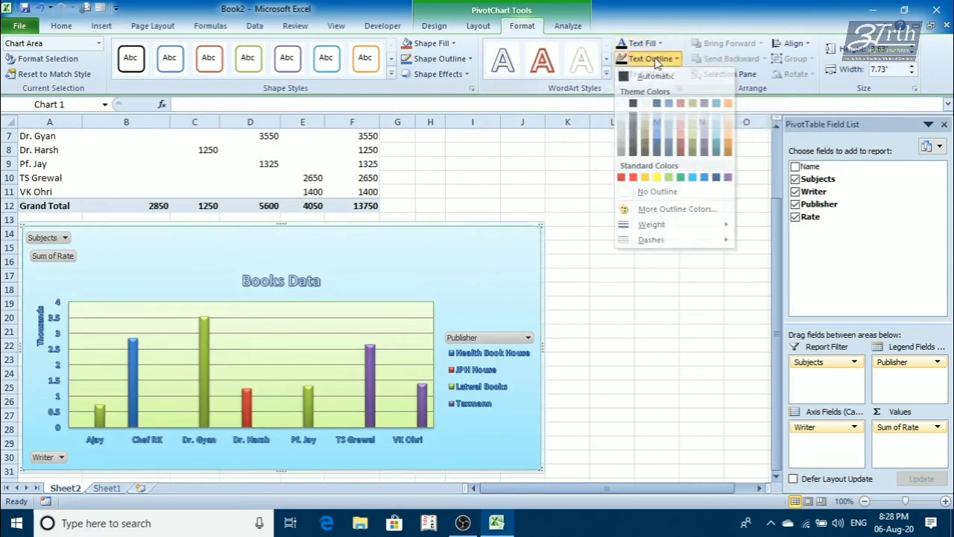
click(656, 60)
click(654, 74)
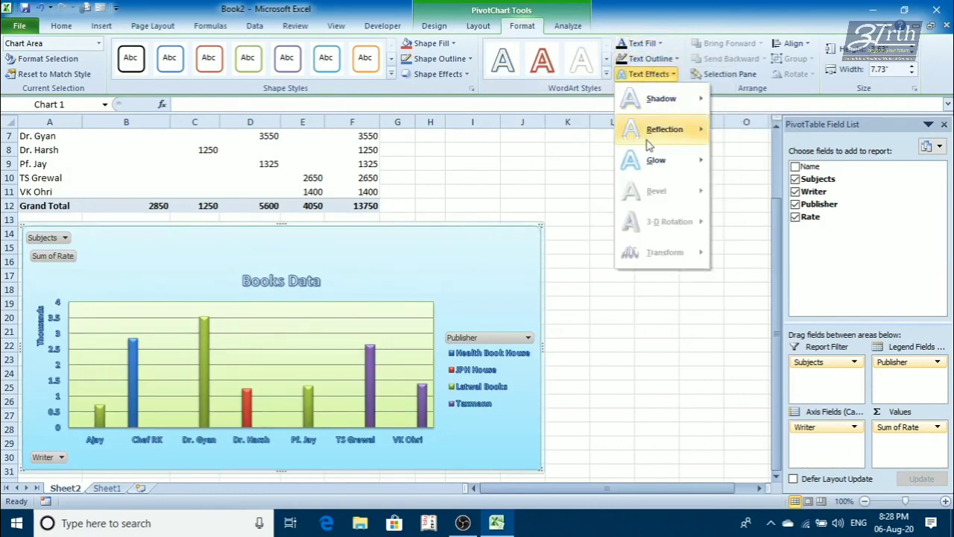
mouse_move(654, 103)
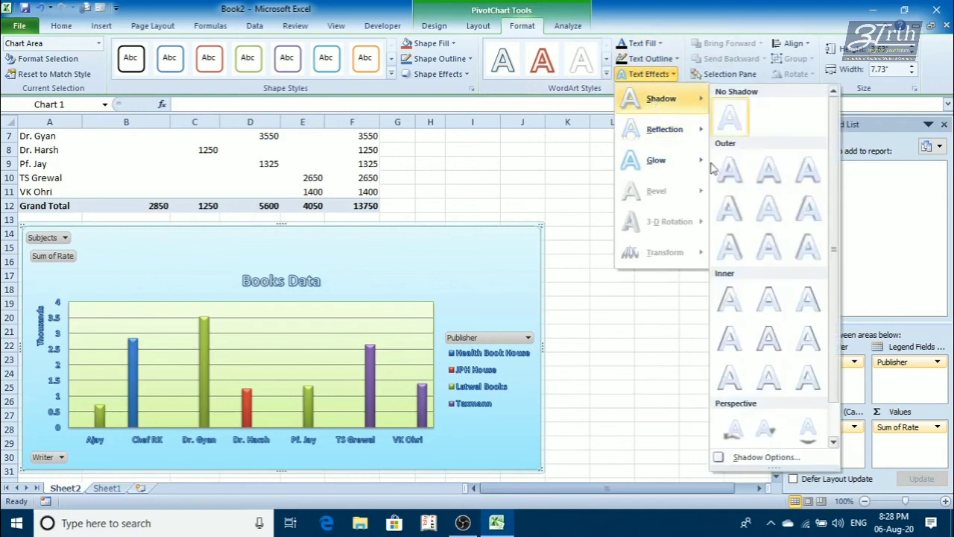
click(730, 171)
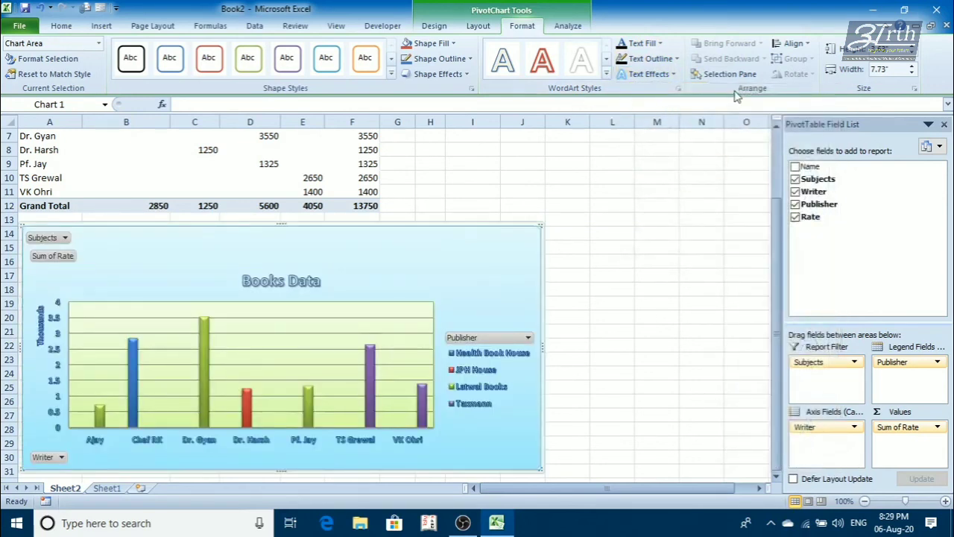
- Move the chart to the empty cells right of the PivotTable, starting near cell J1
click(440, 30)
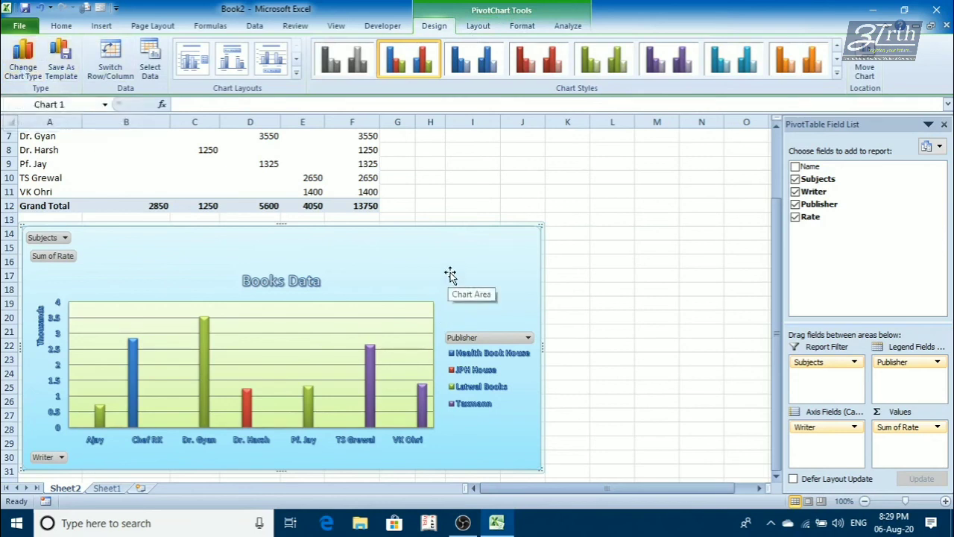
drag(450, 274, 655, 231)
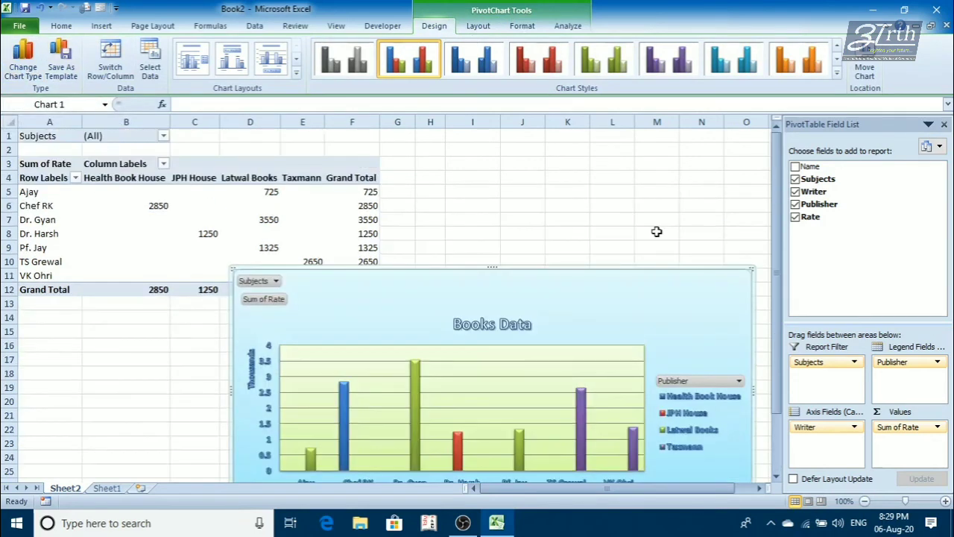
drag(597, 285, 648, 174)
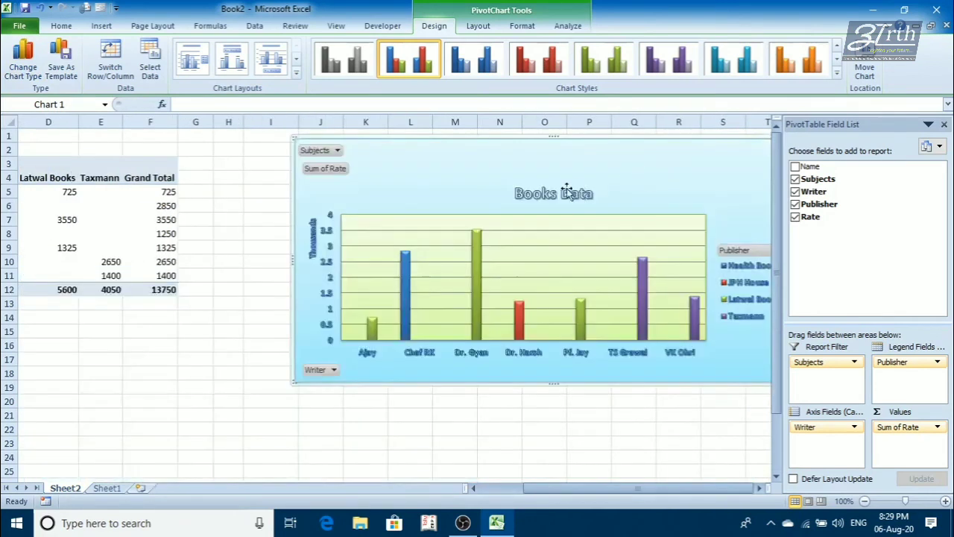
- Copy the Books Data chart and paste a duplicate at cell J22
click(66, 249)
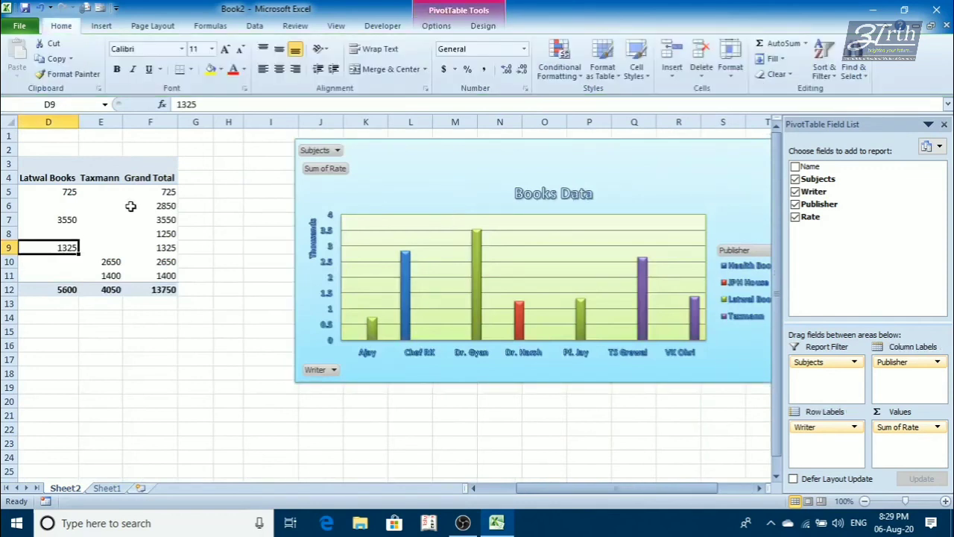
click(435, 167)
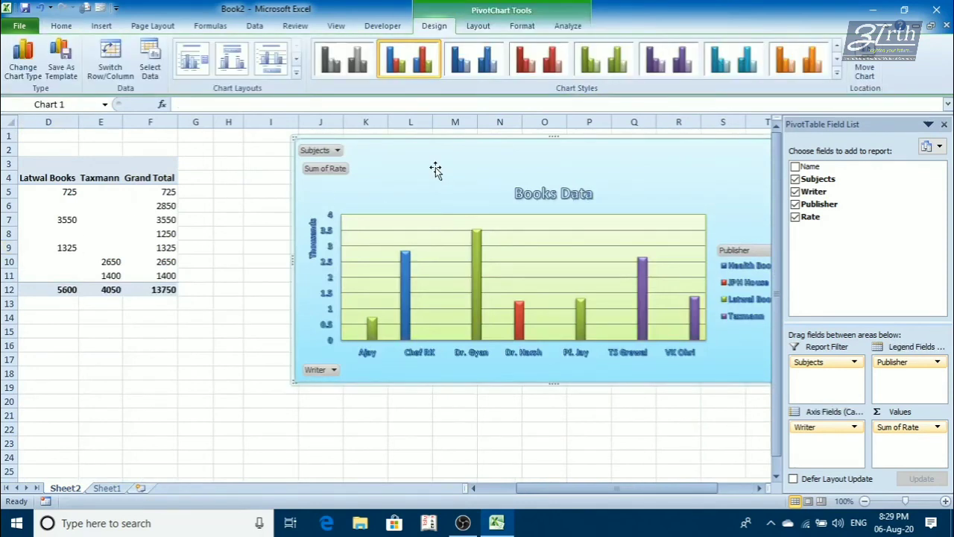
click(319, 423)
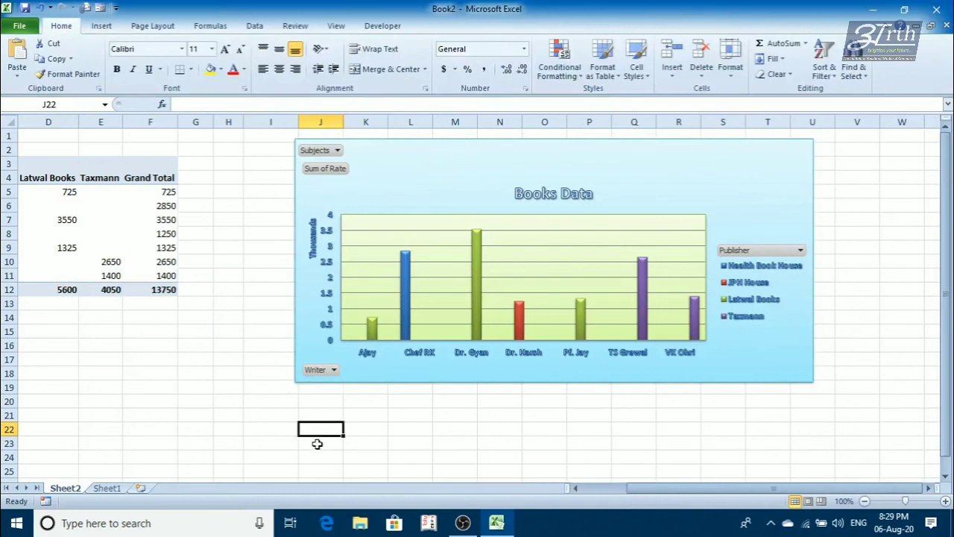
key(ctrl+v)
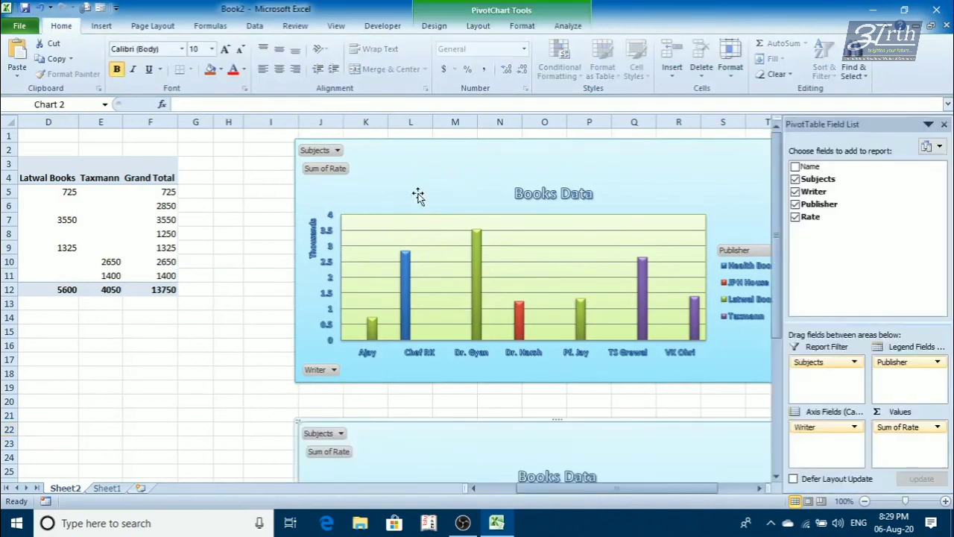
- Change the duplicated Books Data chart to a 3-D pie chart
scroll(422, 415, down, 3)
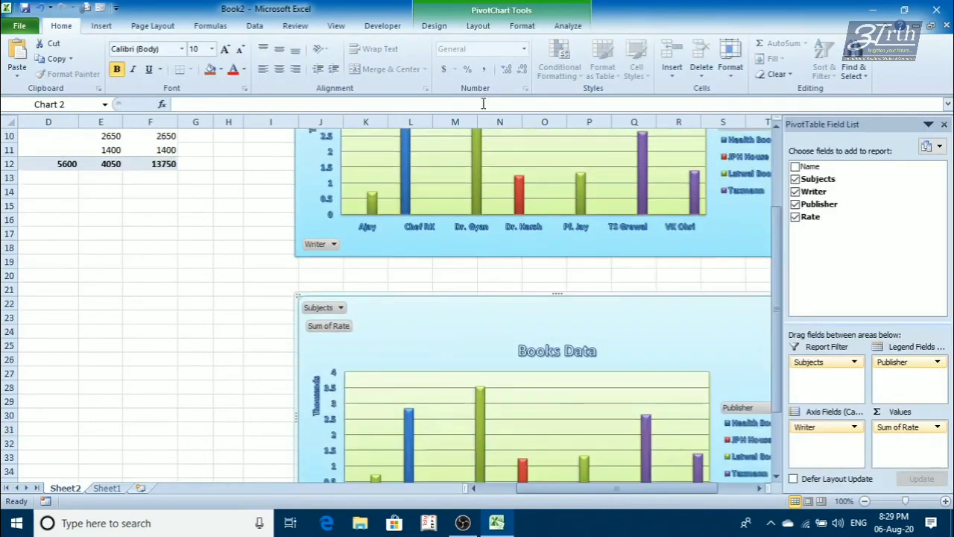
click(434, 26)
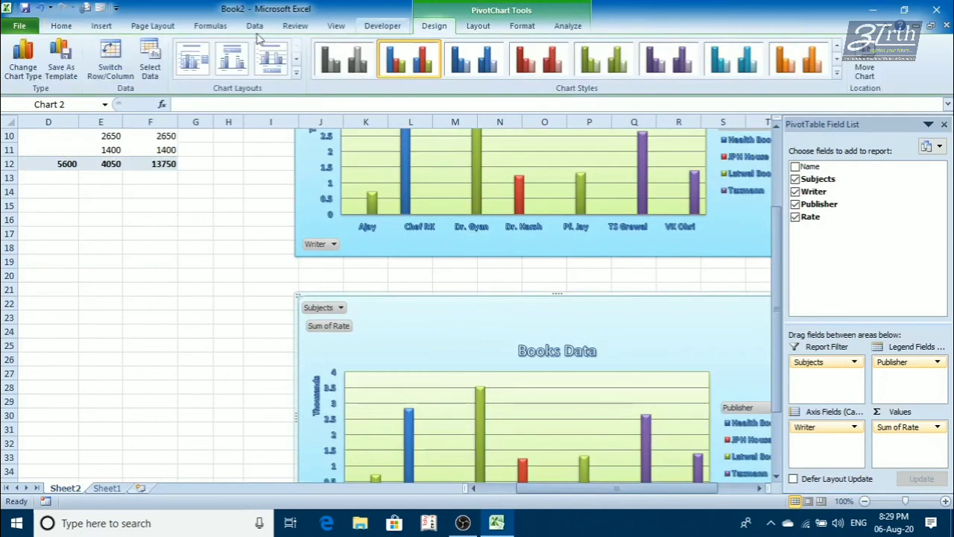
click(23, 64)
click(232, 164)
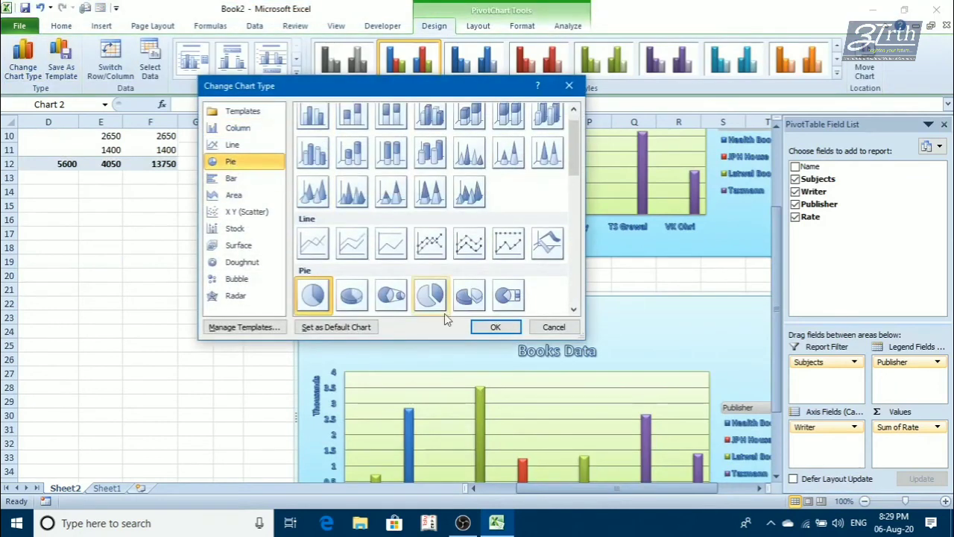
click(357, 296)
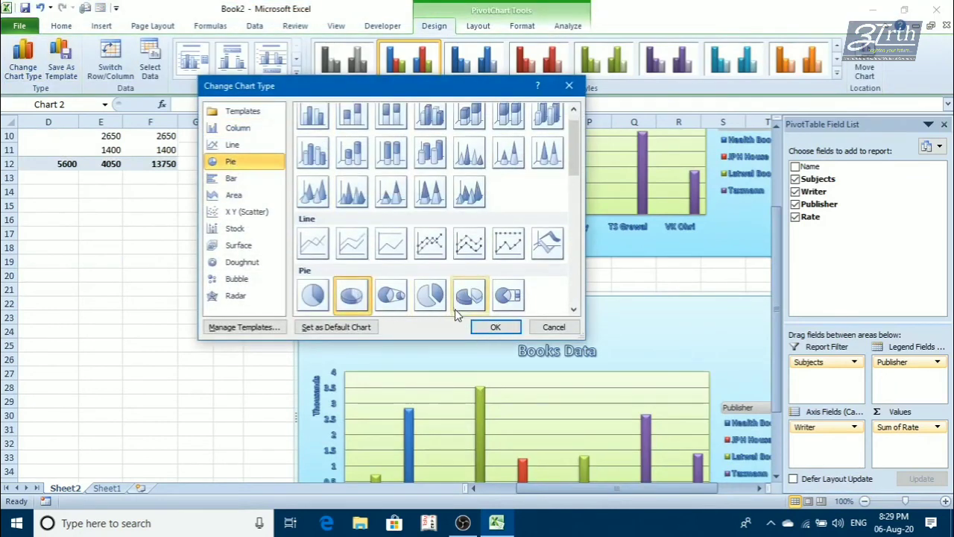
click(486, 326)
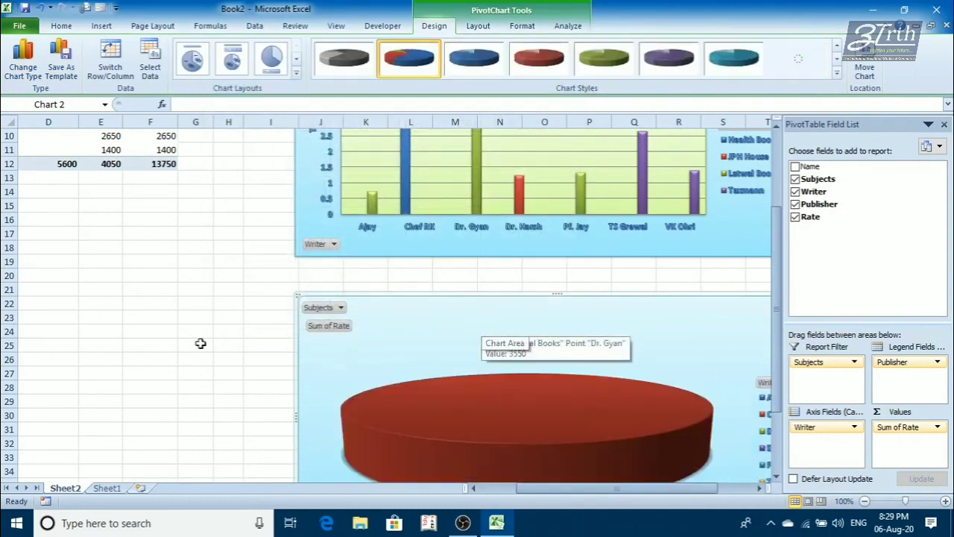
- Move the Publisher field from the legend fields to the axis fields, below Writer
scroll(200, 342, up, 3)
scroll(200, 342, down, 4)
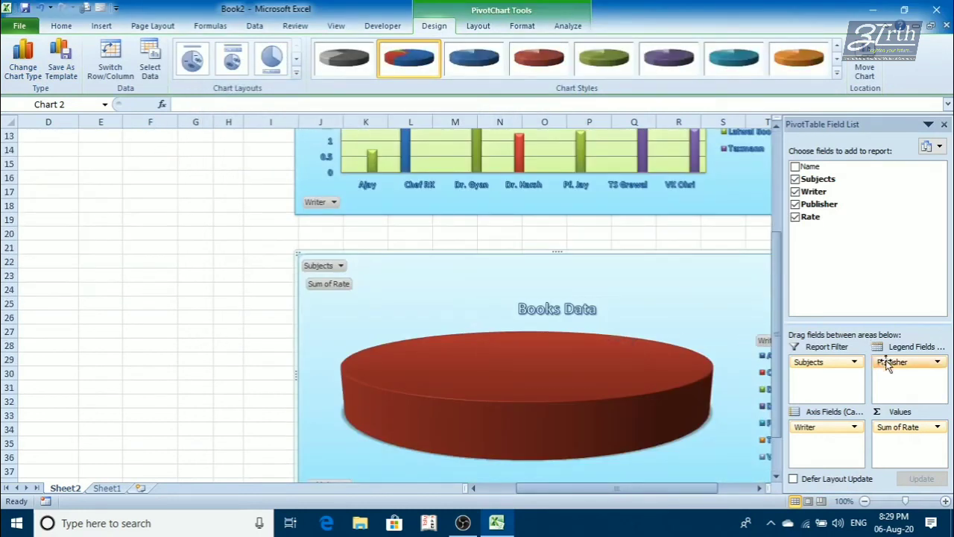
drag(881, 363, 819, 444)
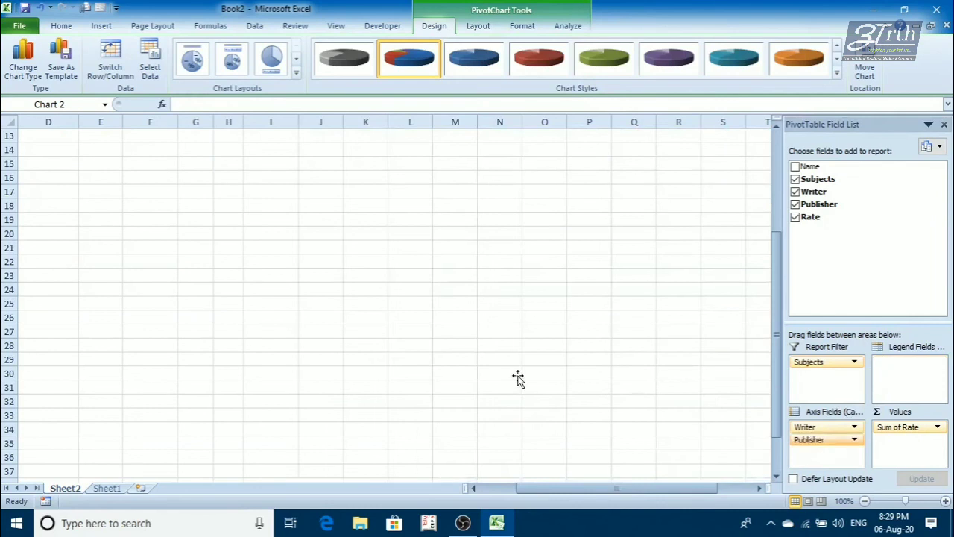
scroll(456, 368, up, 3)
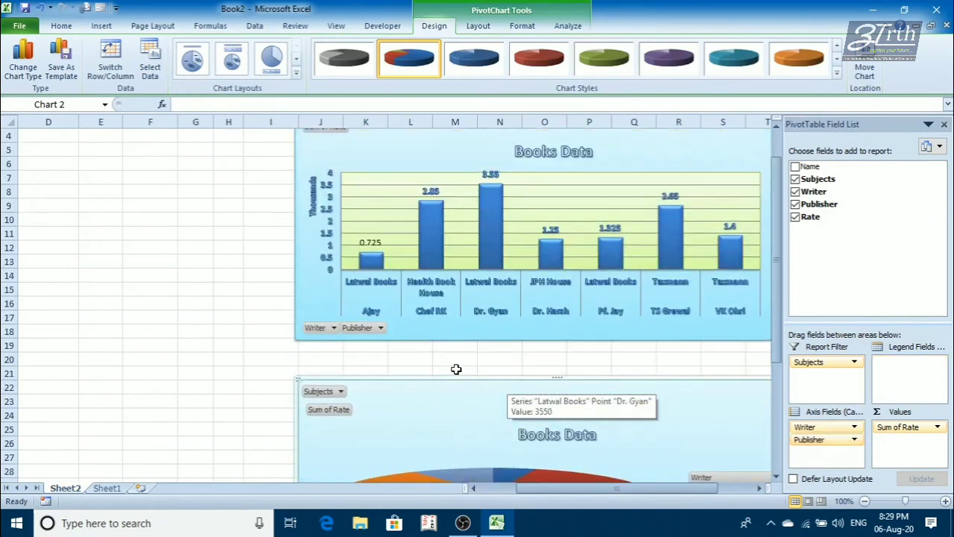
scroll(458, 369, down, 4)
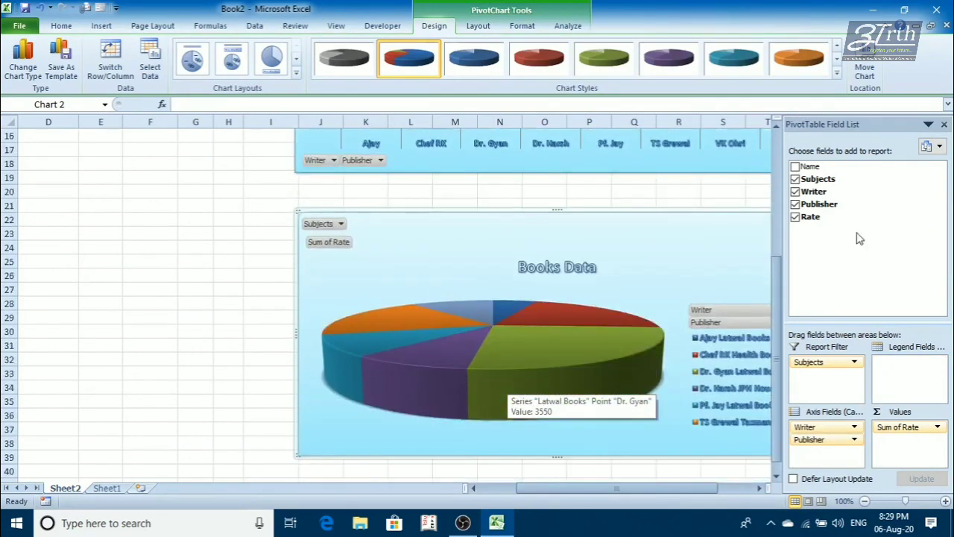
- Close the PivotTable Field List and set the sheet zoom to 70% so both charts fit beside the table
click(943, 124)
scroll(679, 341, up, 1)
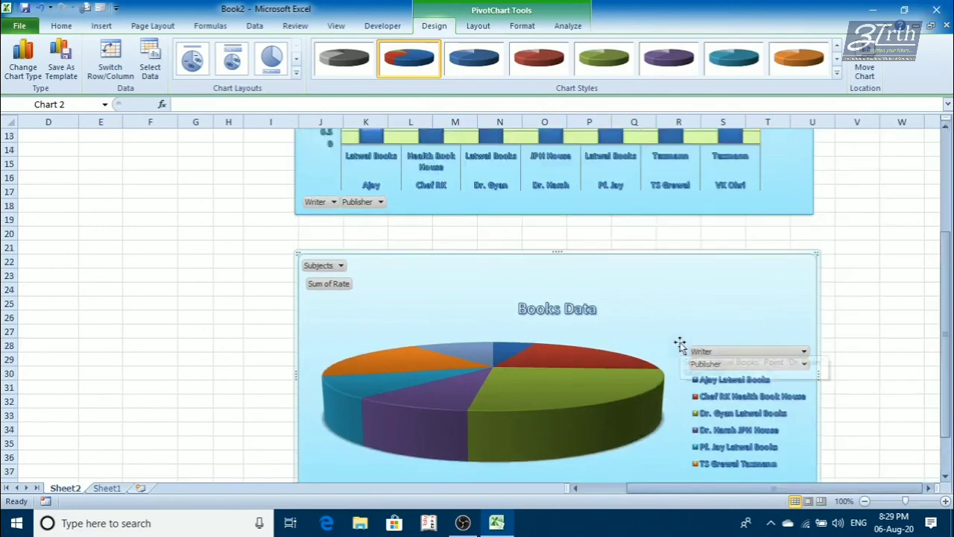
click(865, 501)
click(864, 501)
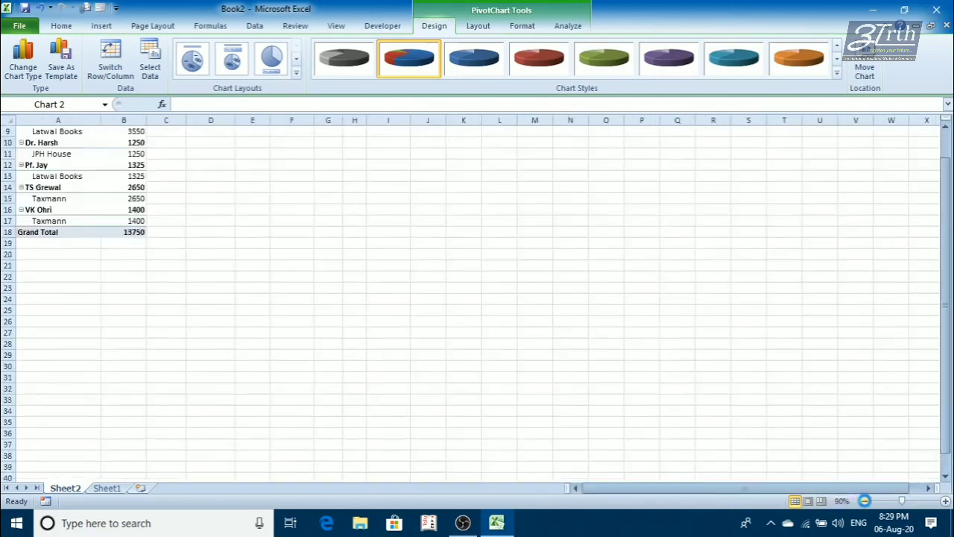
click(864, 500)
click(864, 501)
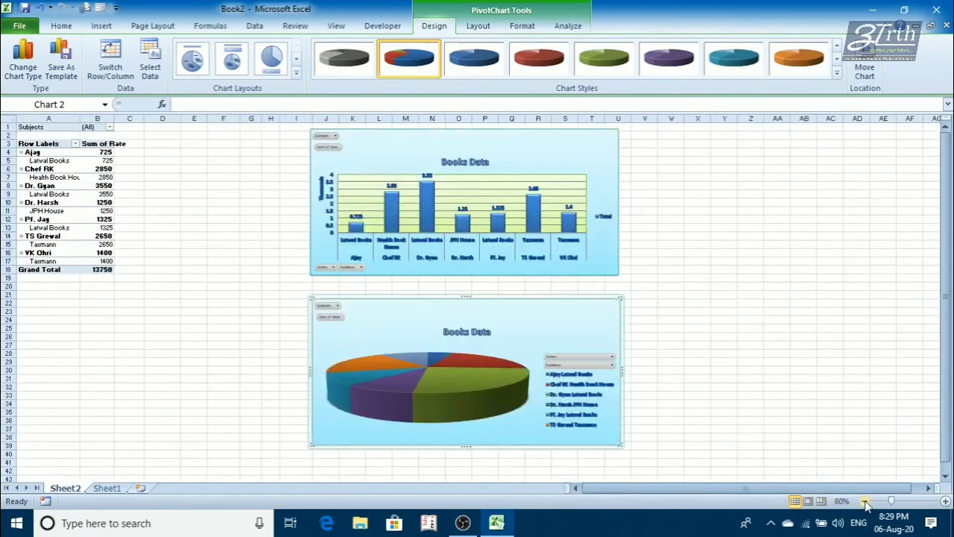
click(945, 501)
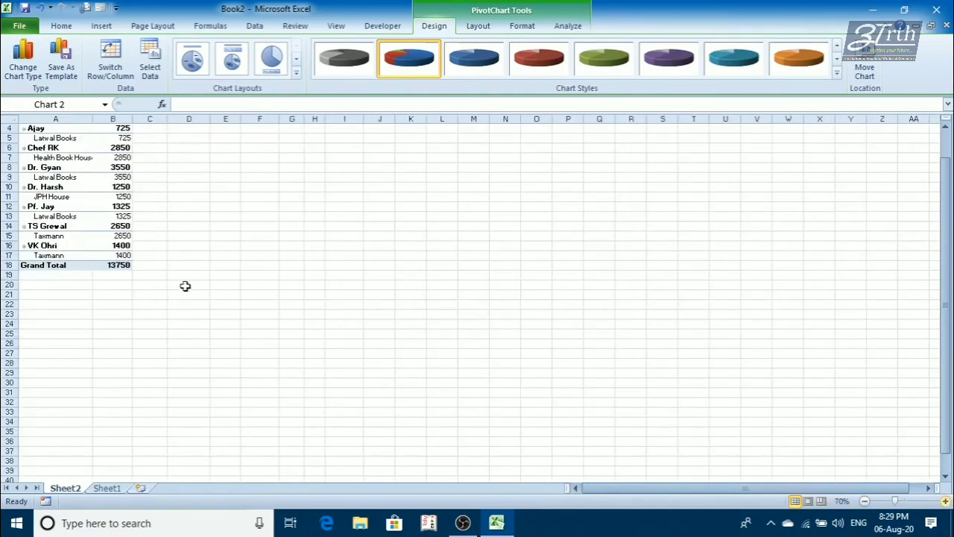
scroll(149, 261, up, 1)
- Filter the PivotTable's Subjects report filter to Accounts, Finance and Health only
click(113, 215)
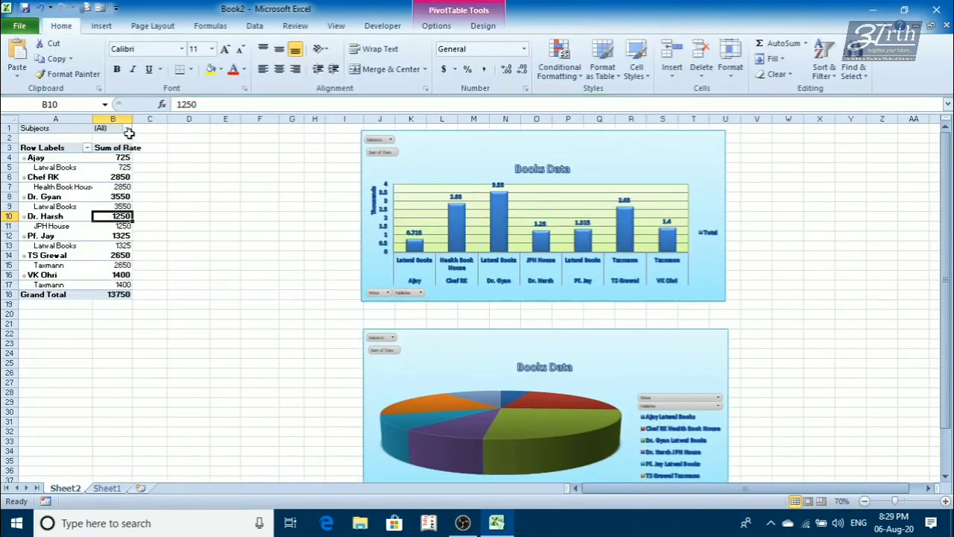
click(128, 129)
click(27, 160)
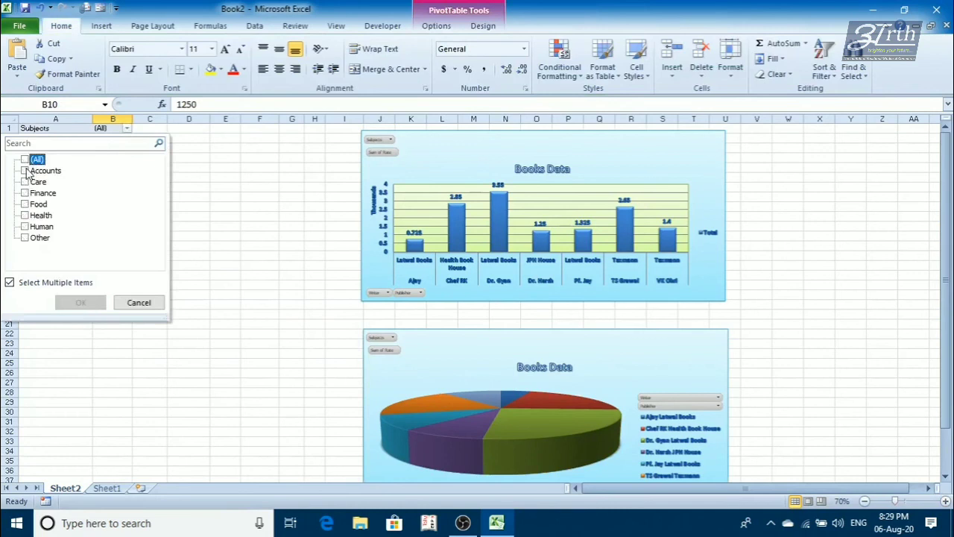
click(26, 170)
click(25, 193)
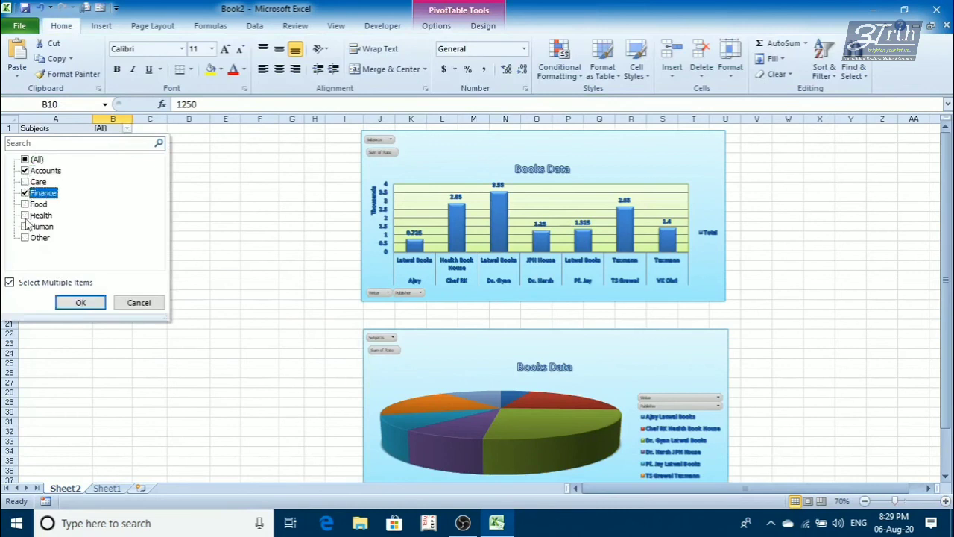
click(25, 216)
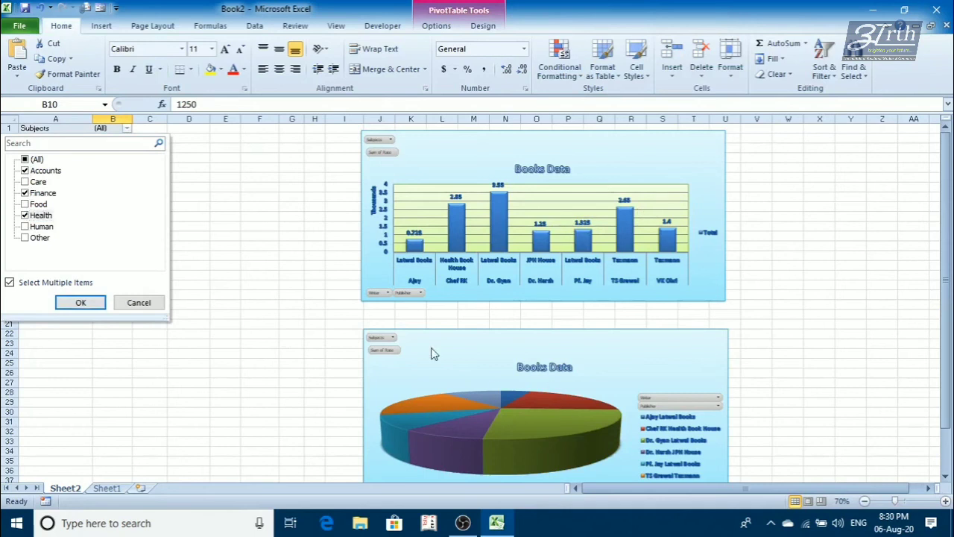
click(80, 302)
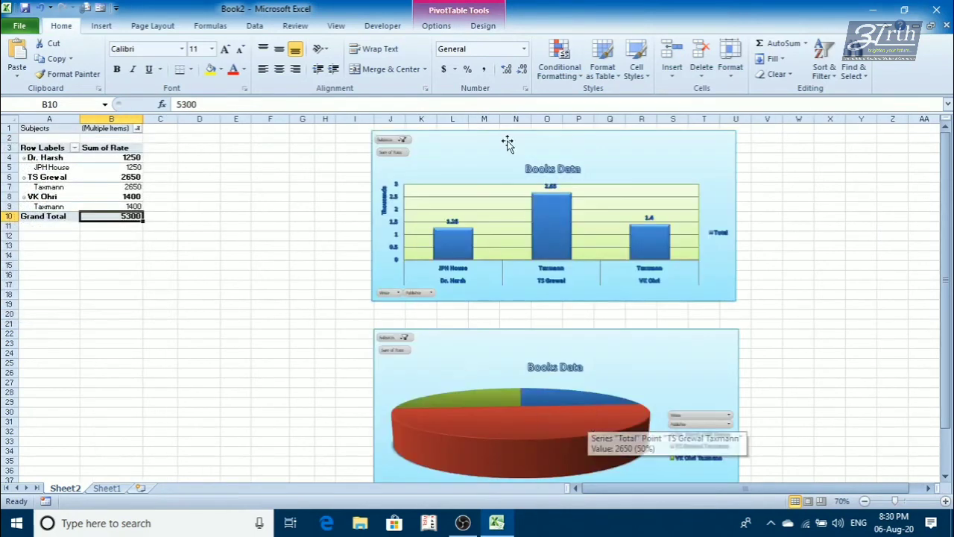
- Apply the first chart layout to the pie chart, labelling the slices with category names and percentages
click(437, 26)
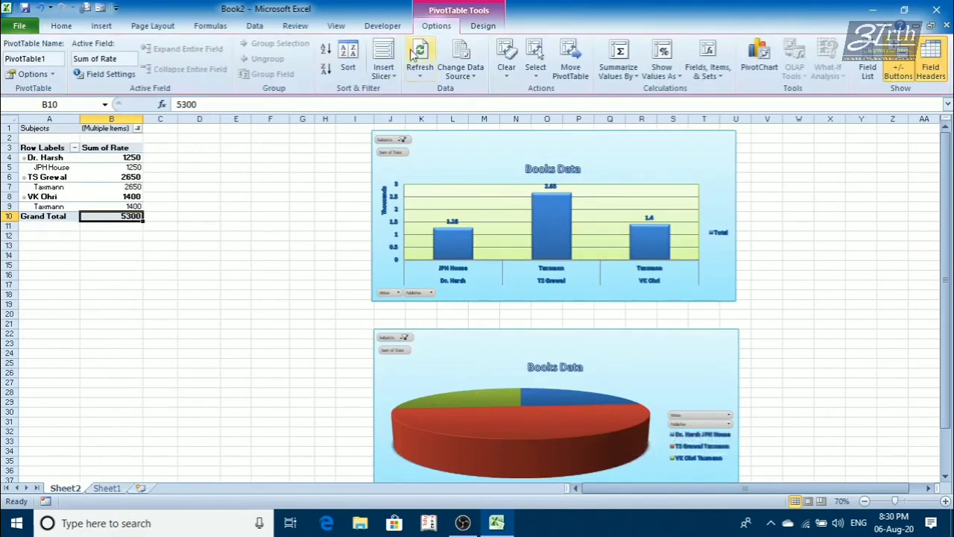
click(506, 345)
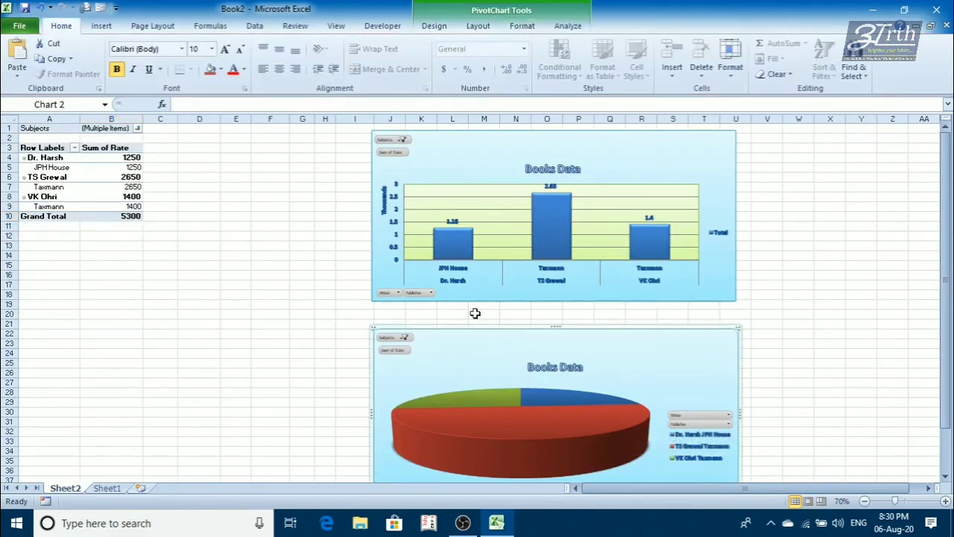
click(438, 29)
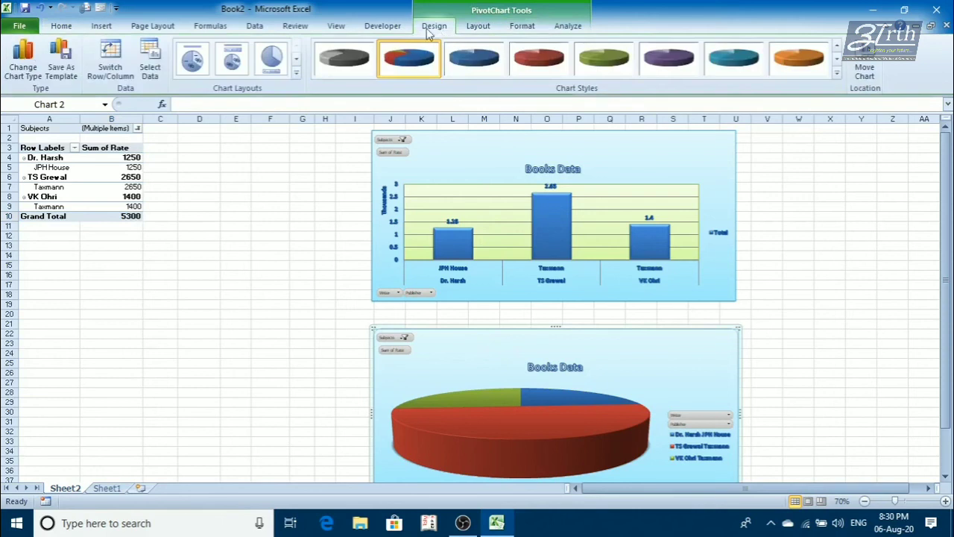
click(200, 73)
click(200, 73)
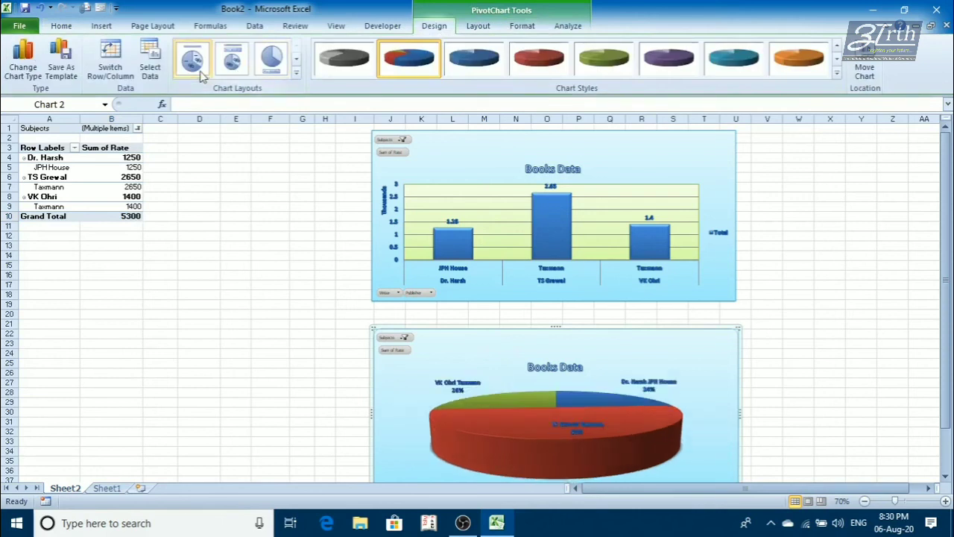
click(304, 341)
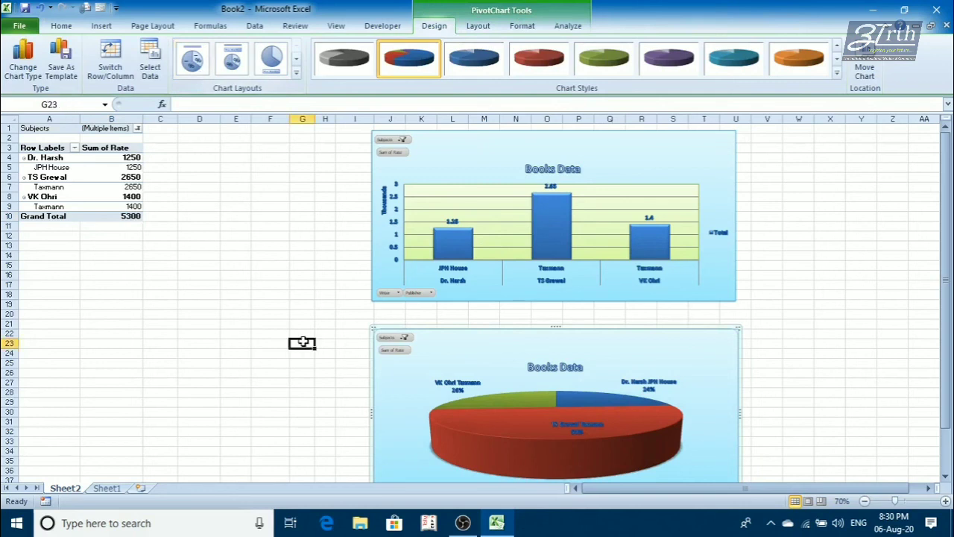
click(460, 341)
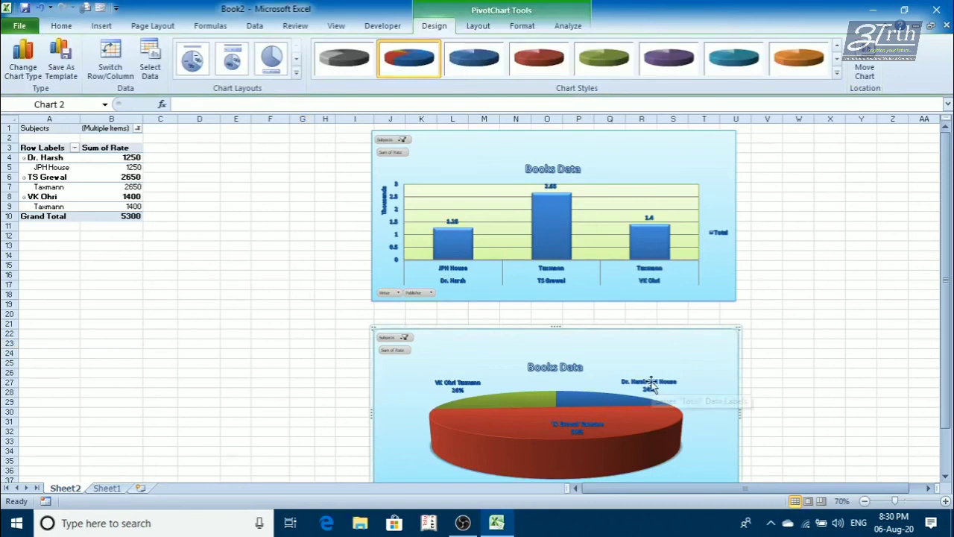
- Reset the Subjects filter on the column chart to include all subjects
scroll(652, 384, up, 3)
scroll(652, 384, up, 2)
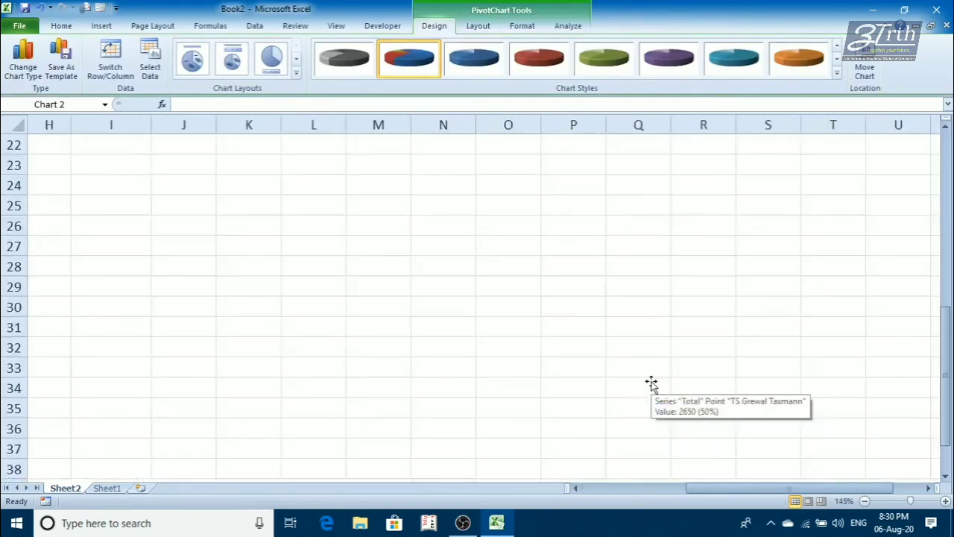
scroll(223, 333, up, 7)
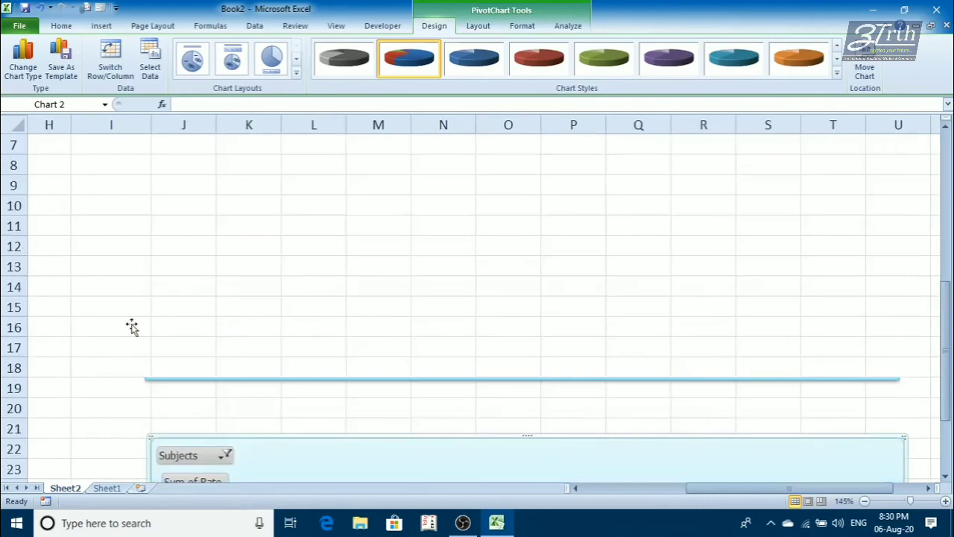
scroll(228, 267, down, 1)
scroll(228, 267, up, 1)
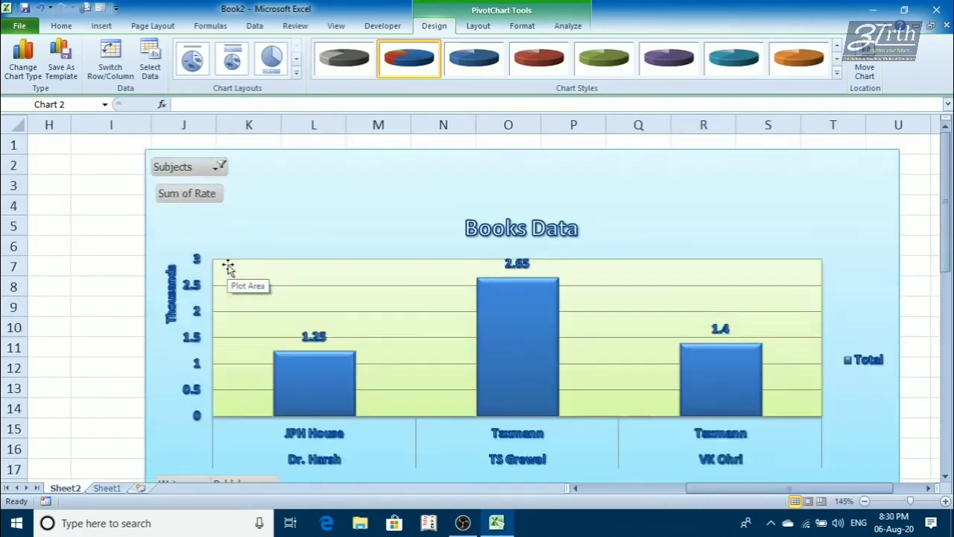
click(219, 165)
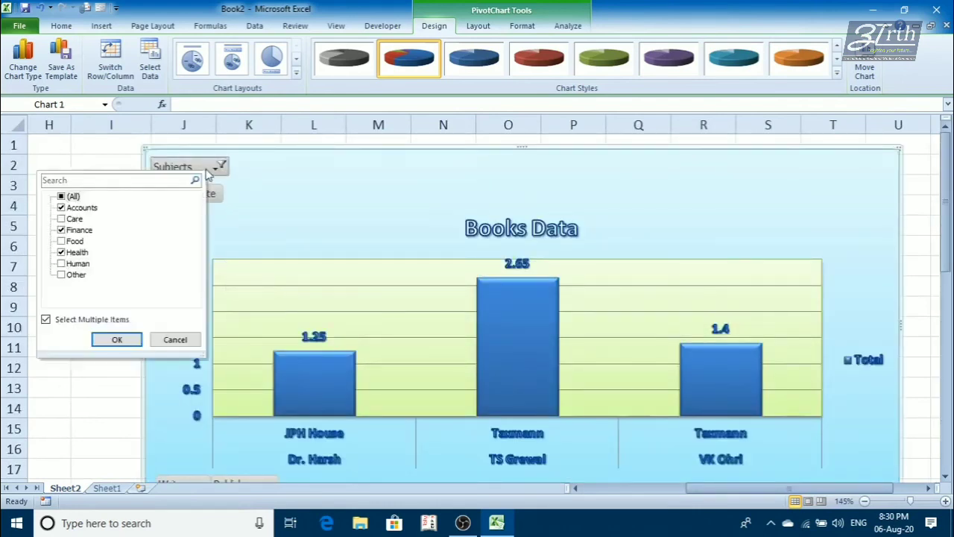
click(62, 197)
click(118, 340)
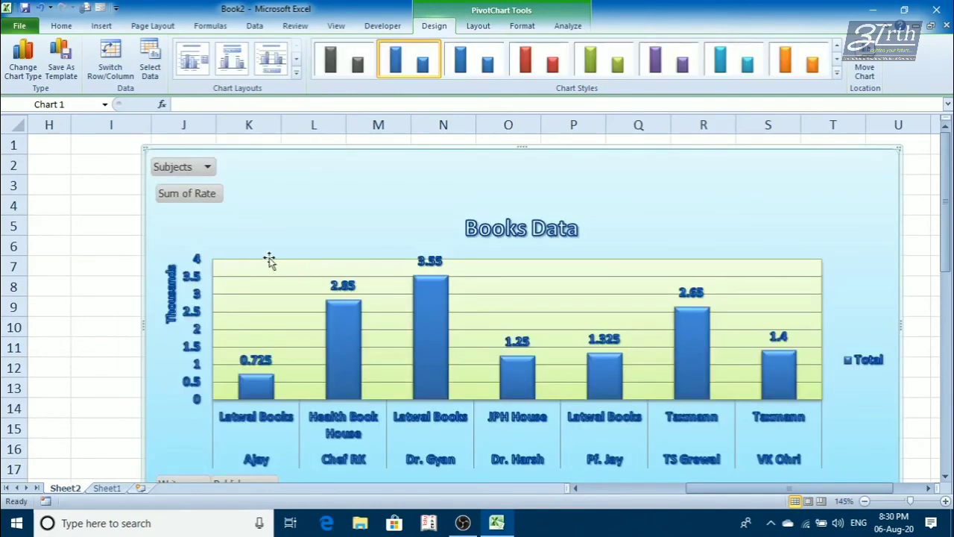
- Filter the column chart's Publisher field to Health Book House and JPH House only
scroll(266, 256, down, 1)
click(269, 423)
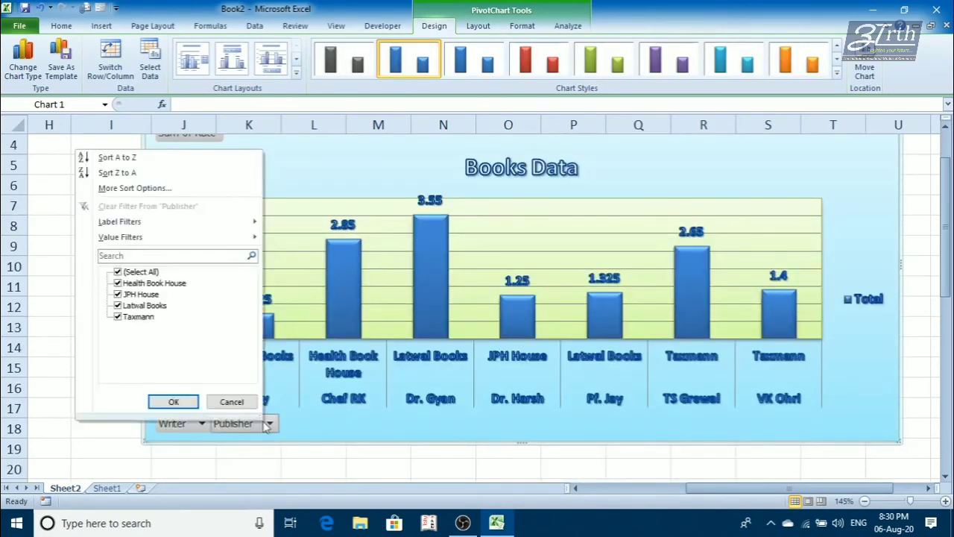
click(271, 424)
click(271, 423)
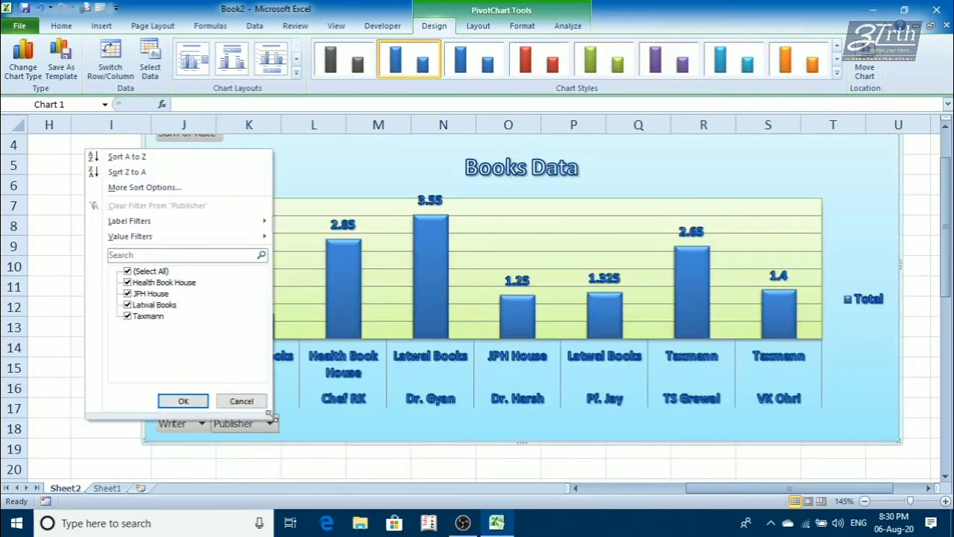
click(127, 271)
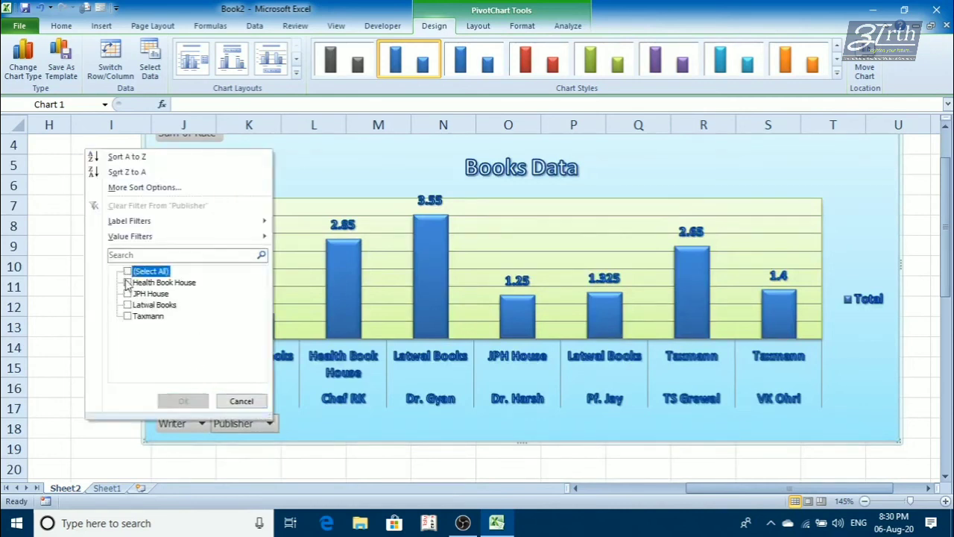
click(128, 282)
click(128, 294)
click(178, 400)
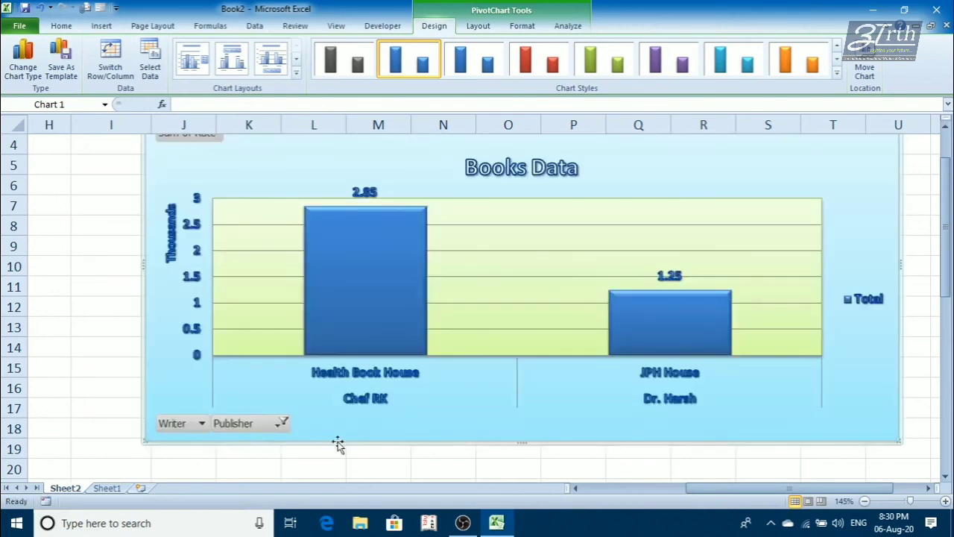
- Compare the filtered PivotTable with the column and pie charts at 70% zoom
click(864, 501)
click(864, 501)
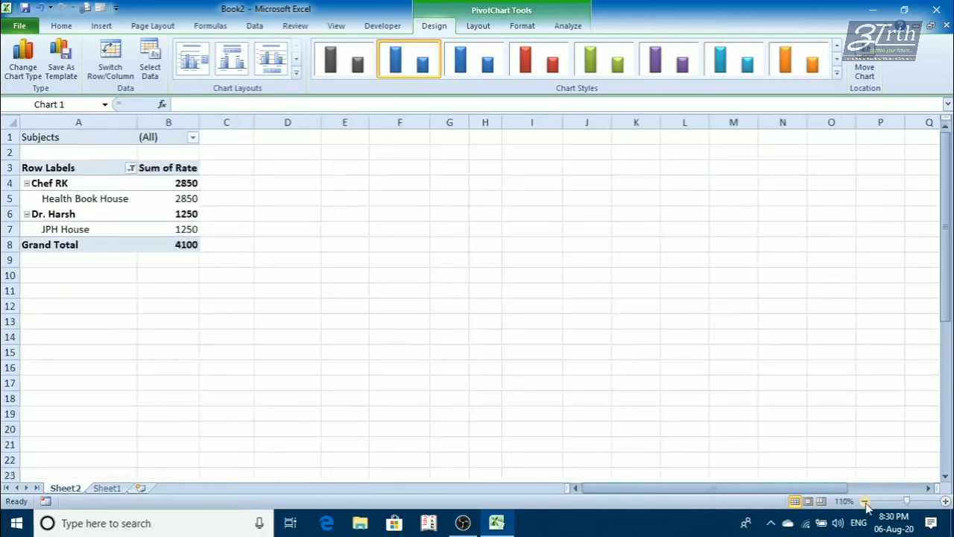
click(865, 501)
click(864, 501)
click(865, 501)
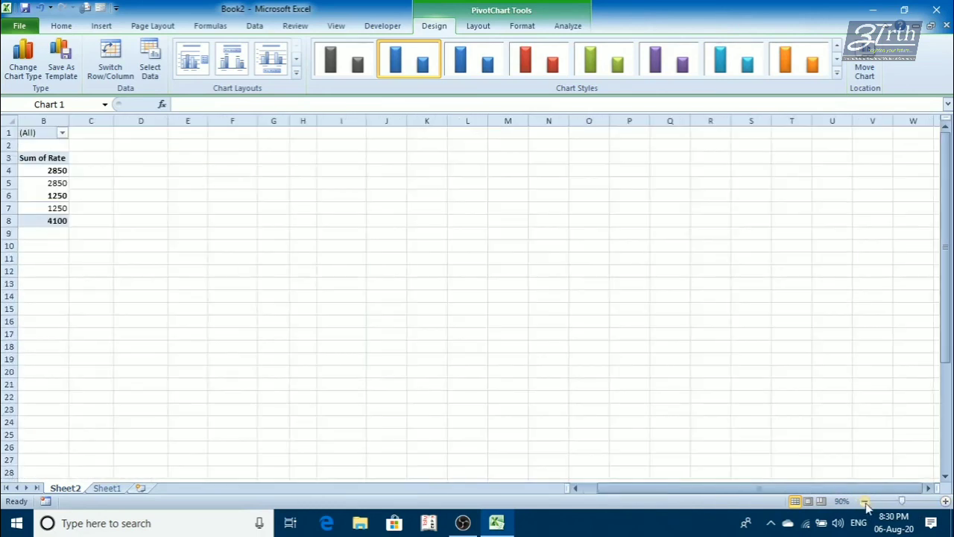
click(864, 501)
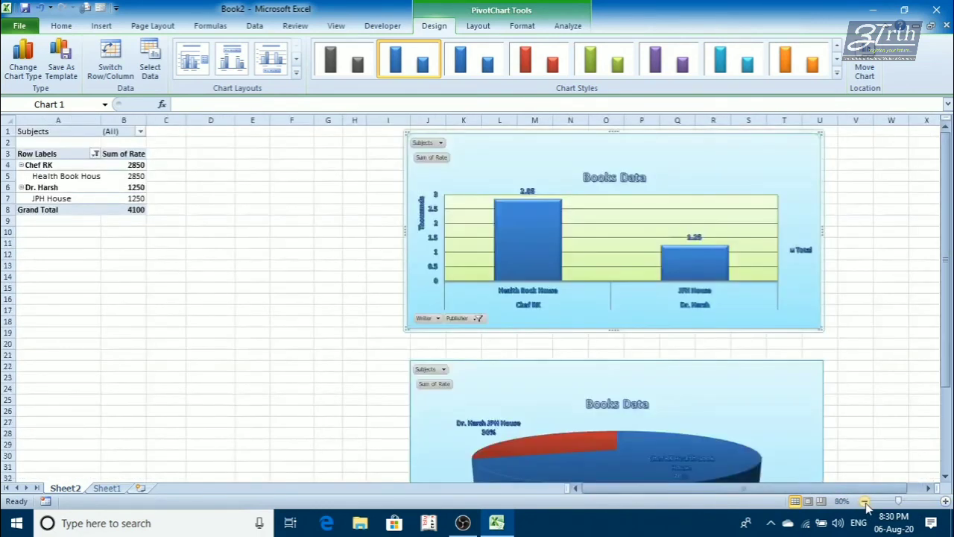
click(865, 501)
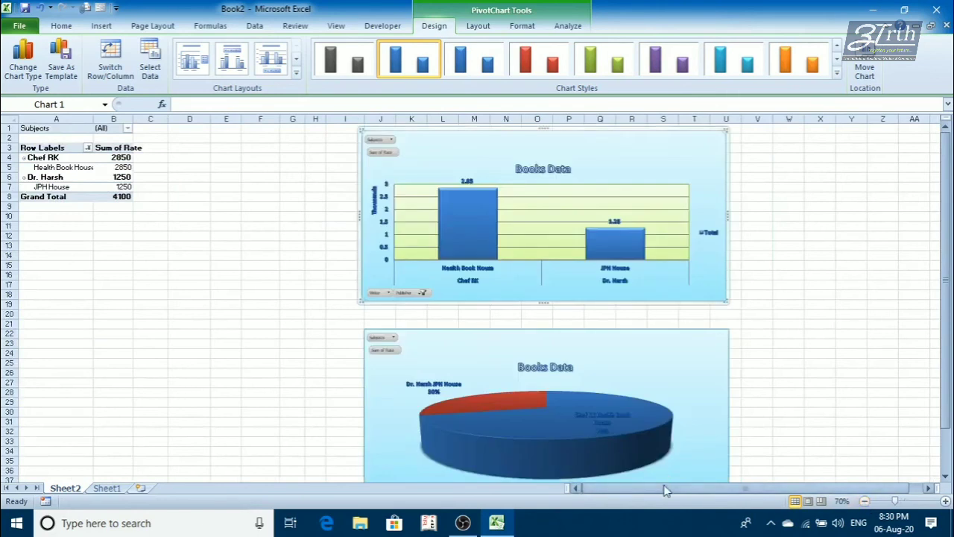
drag(665, 490, 630, 491)
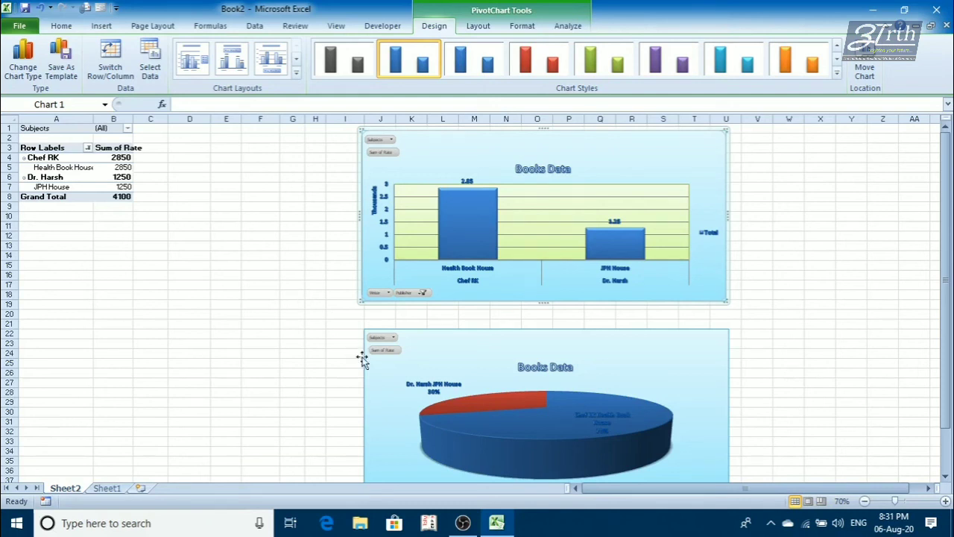
click(461, 523)
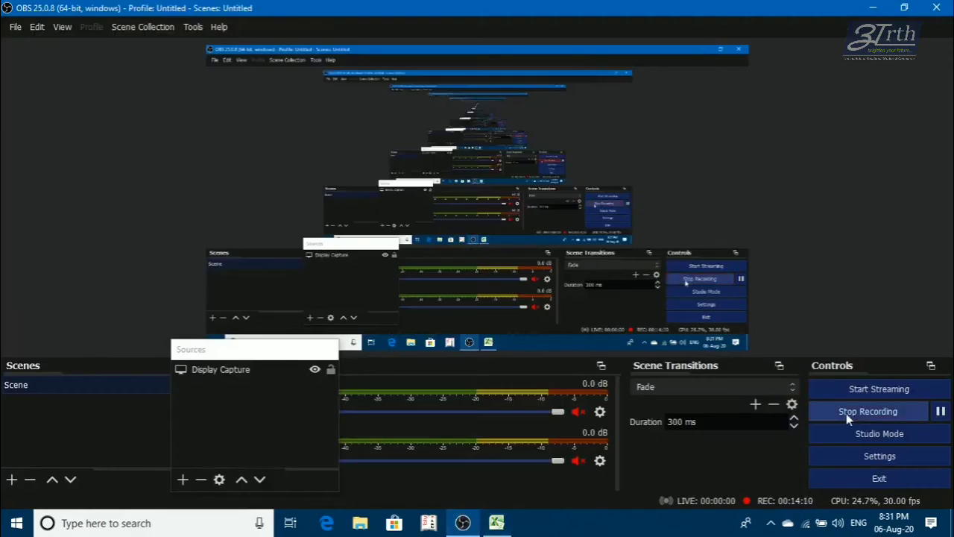